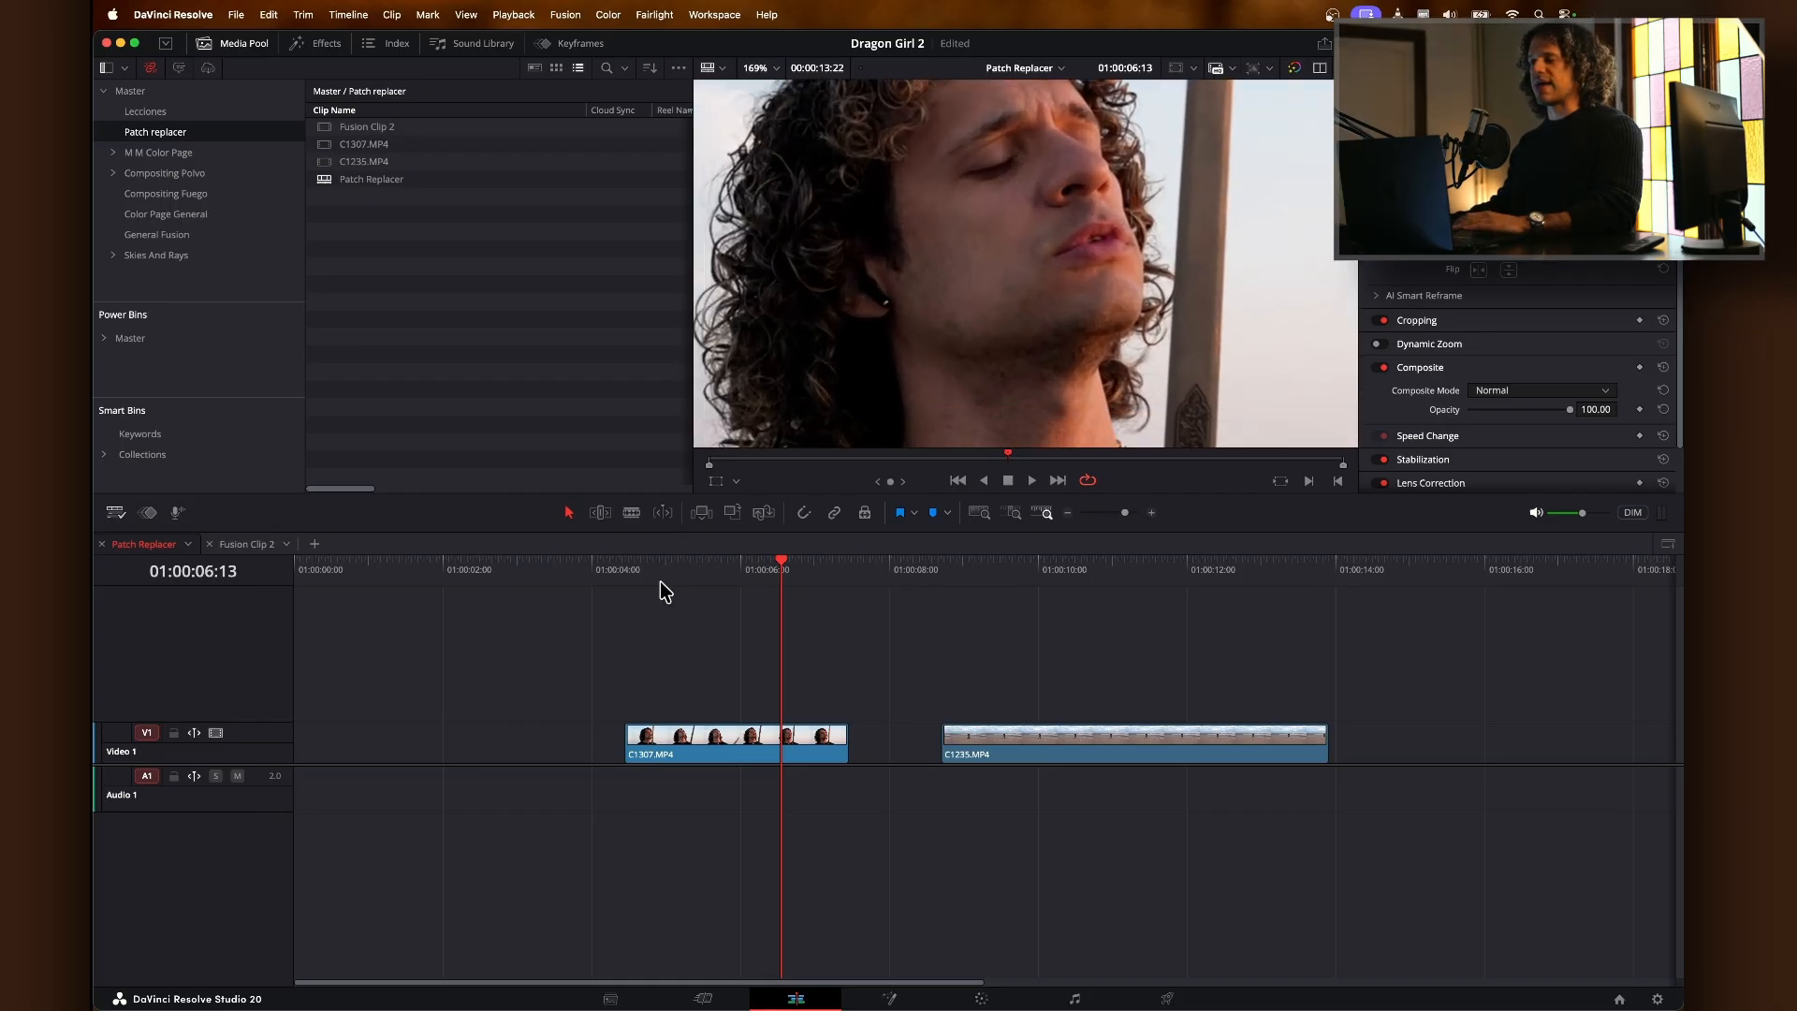
Step: Convert the C1307.MP4 timeline clip into a new Fusion clip and open it in the Fusion page
drag(649, 586, 690, 597)
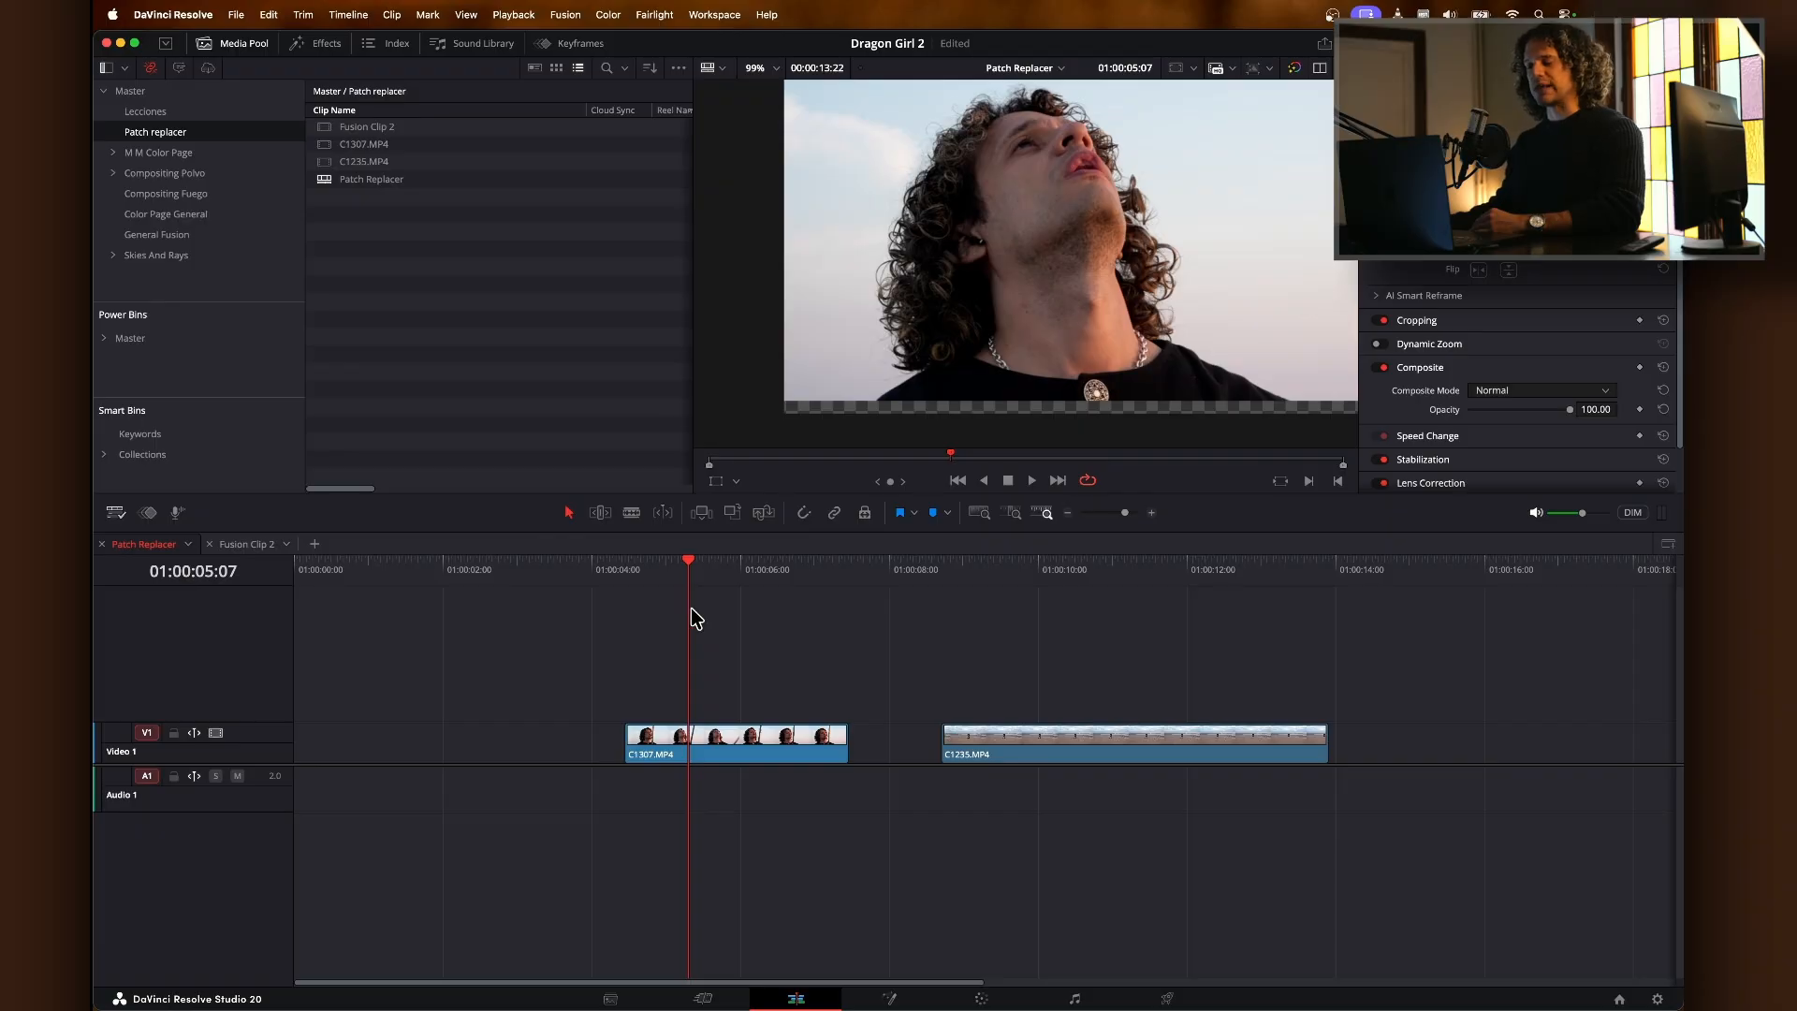
right_click(709, 754)
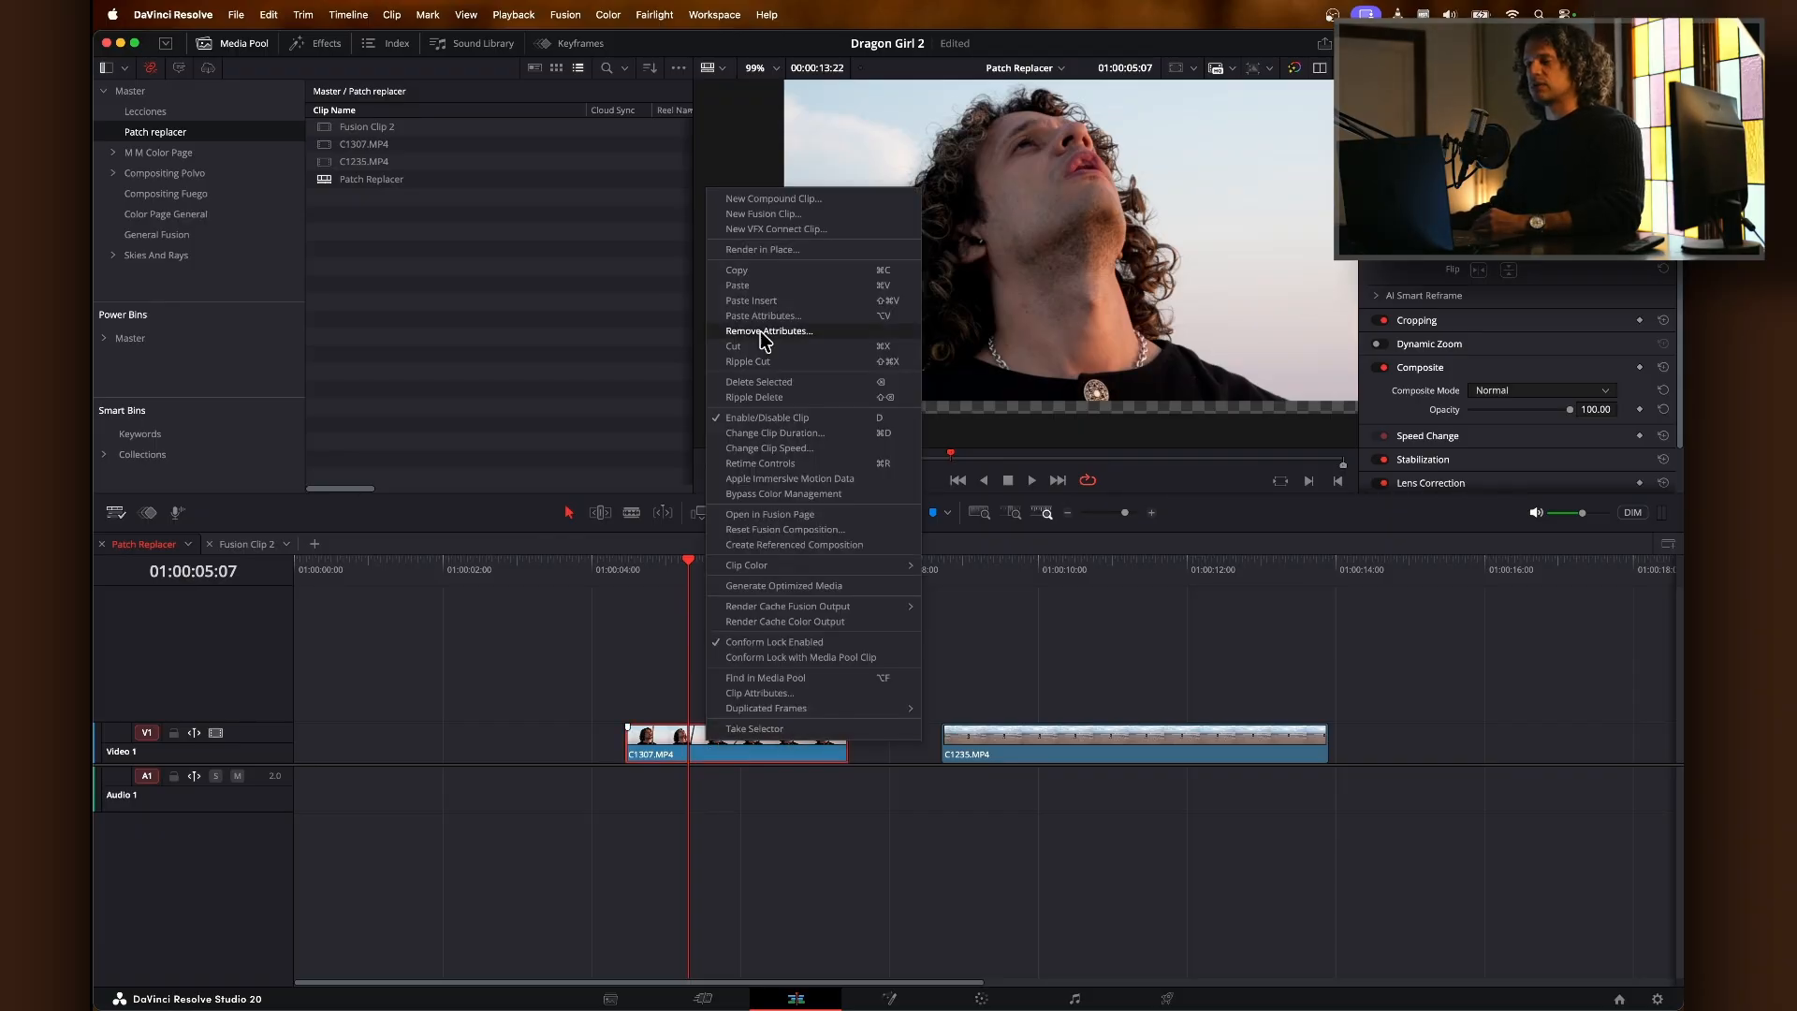
click(786, 214)
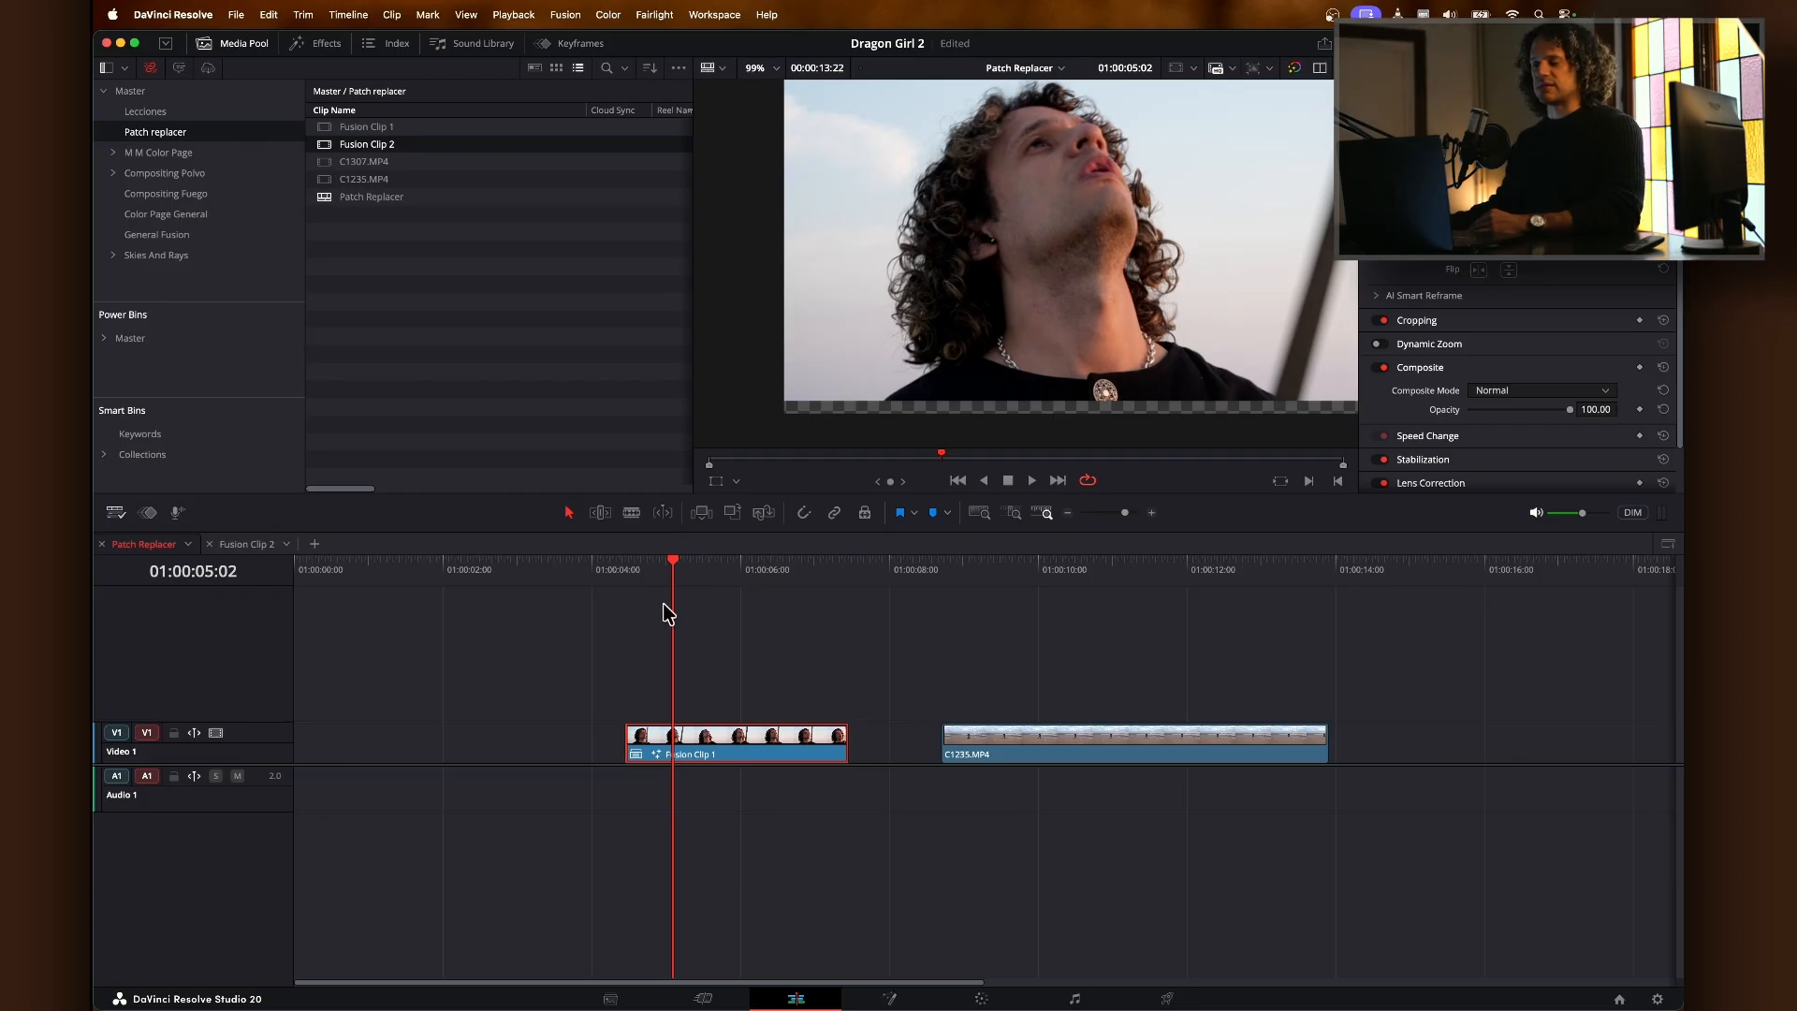
drag(690, 580, 734, 582)
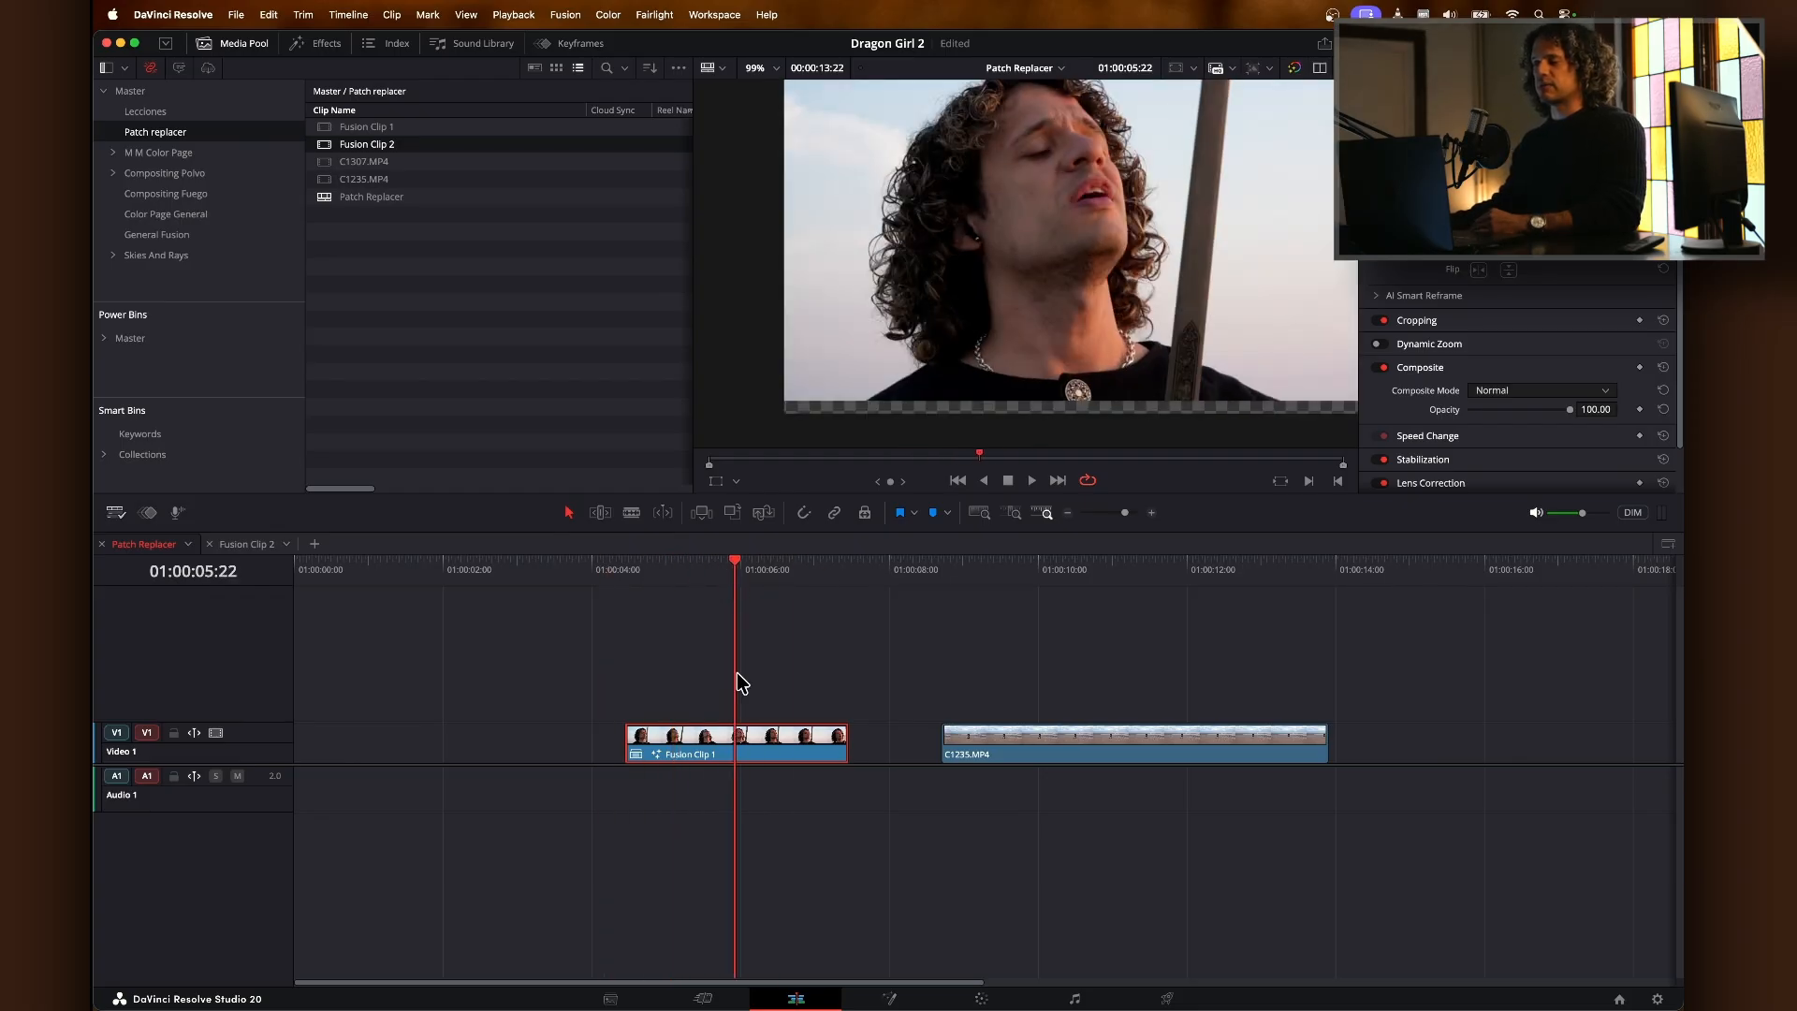
right_click(725, 751)
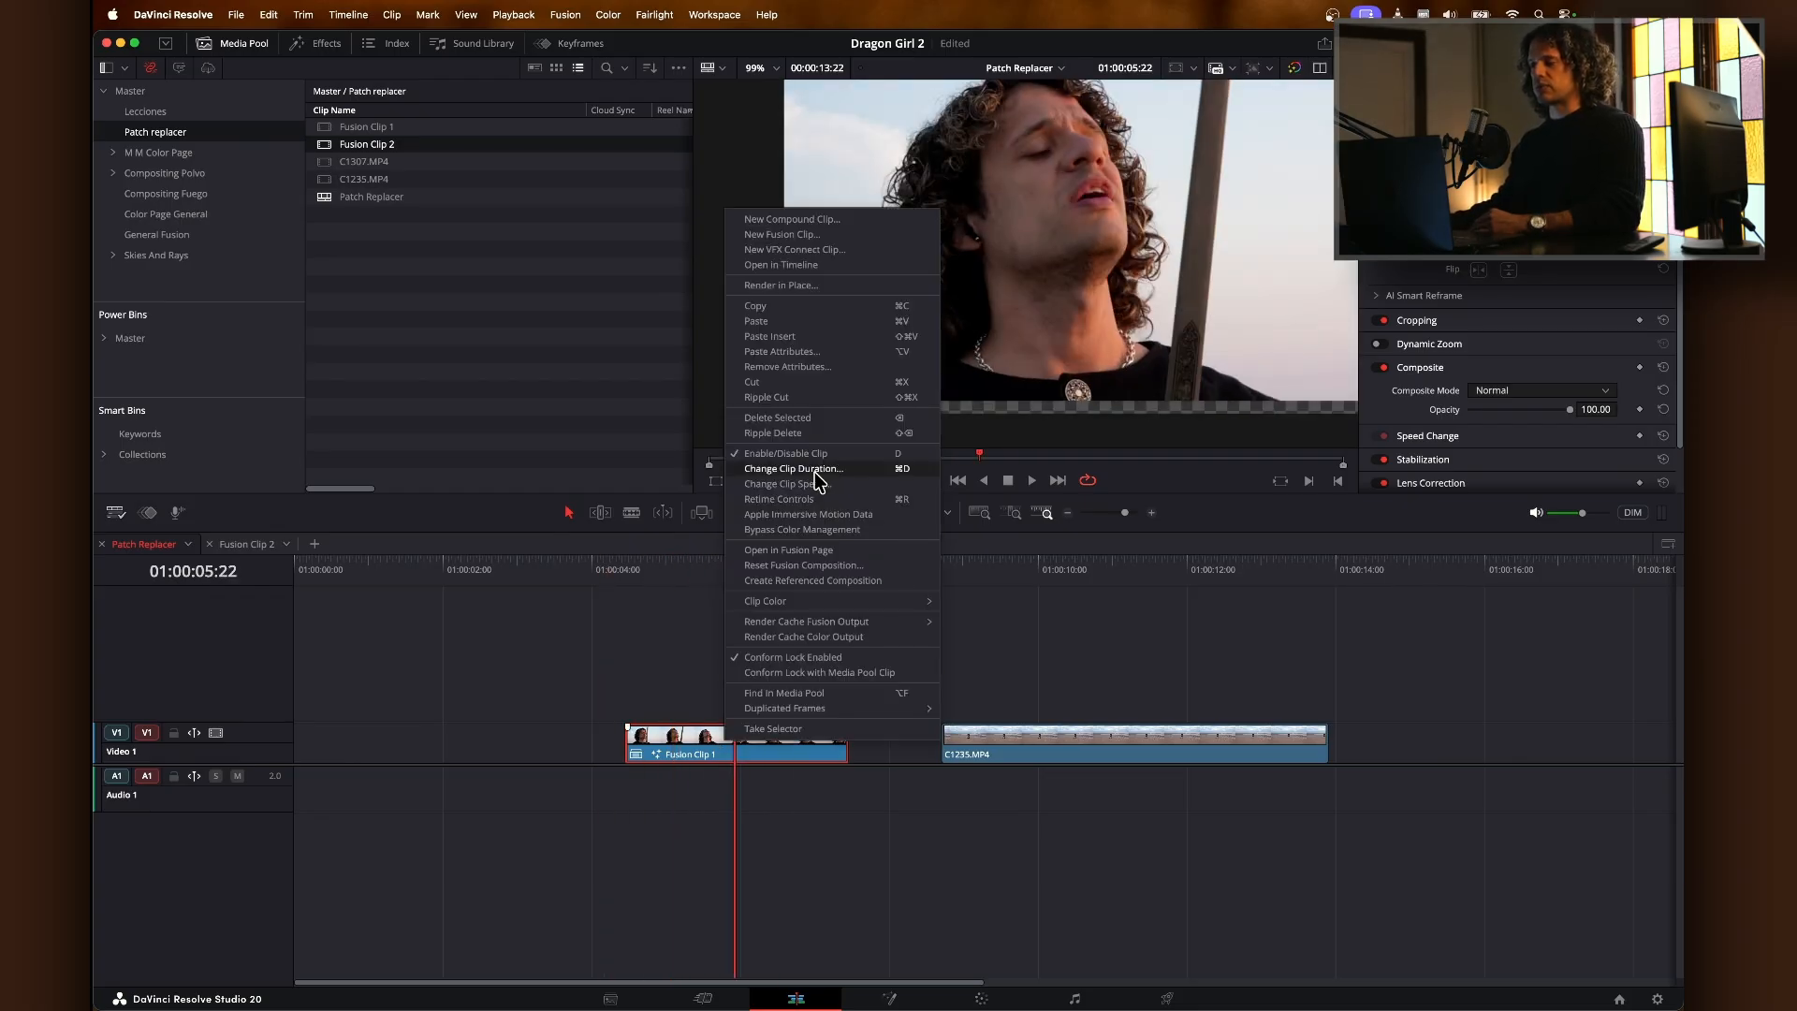
click(786, 550)
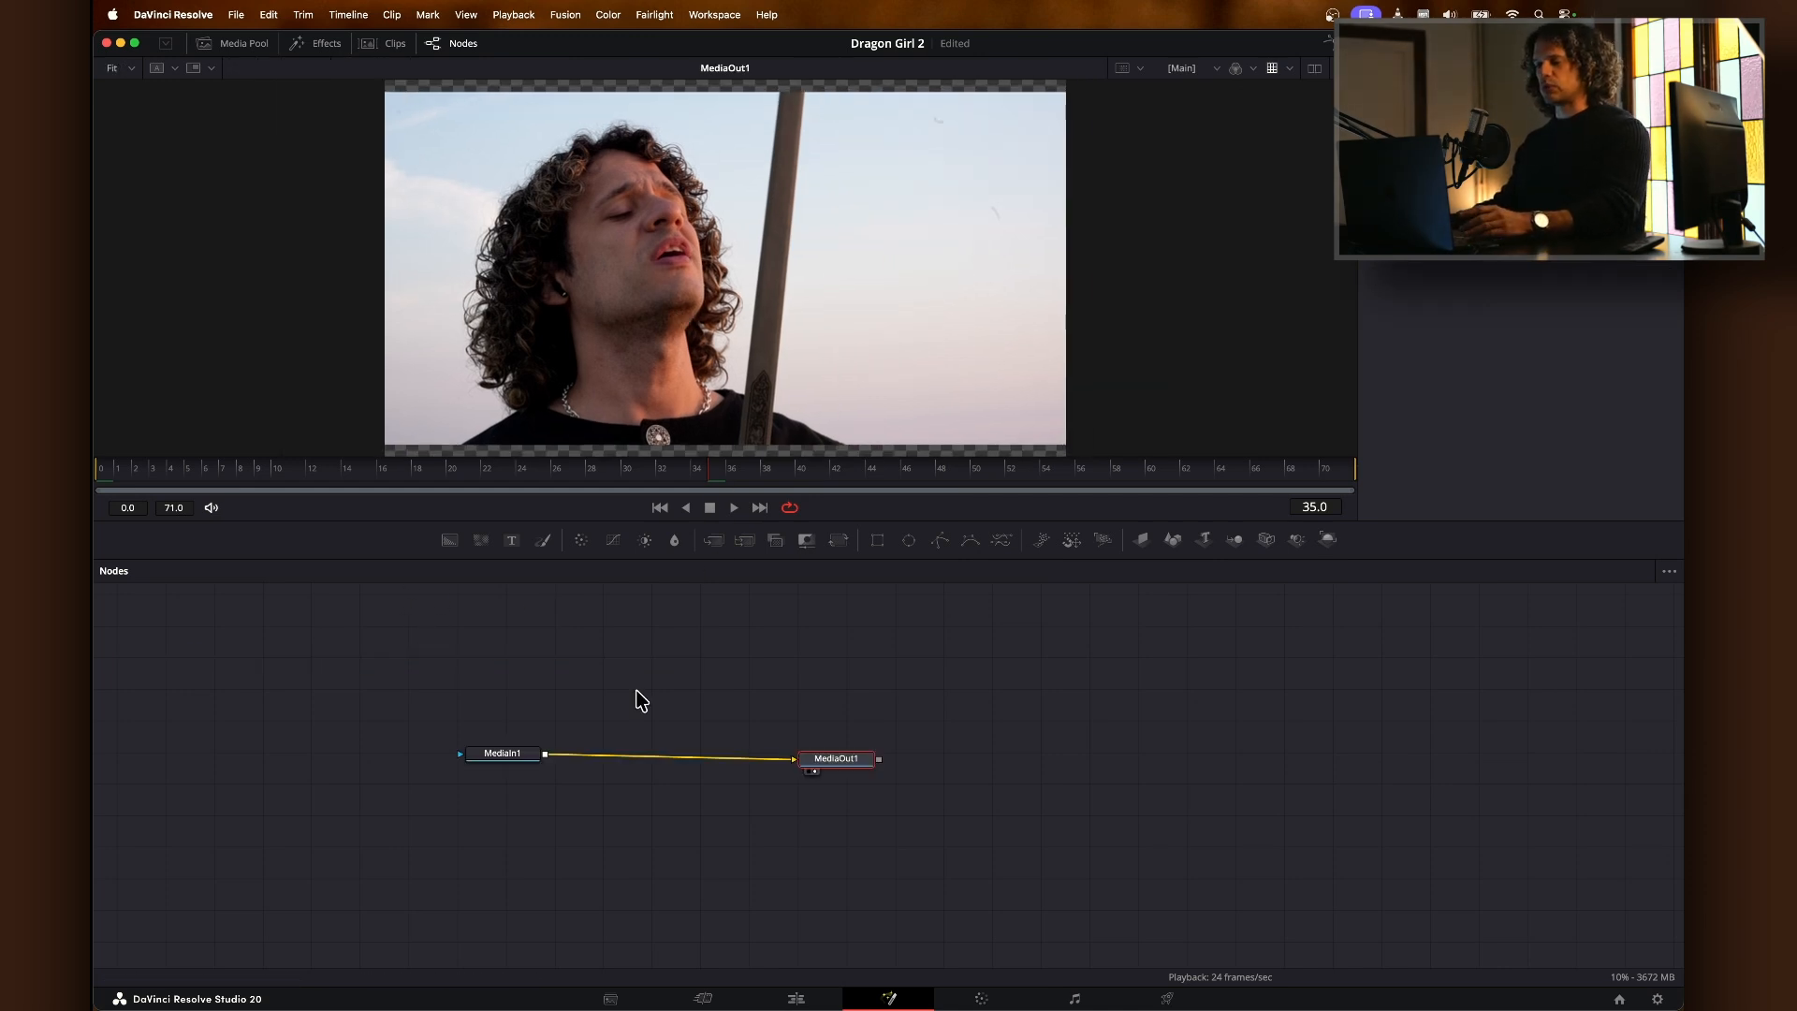
Step: Add a Patch Replacer node to the composition
key(shift+space)
text(patch)
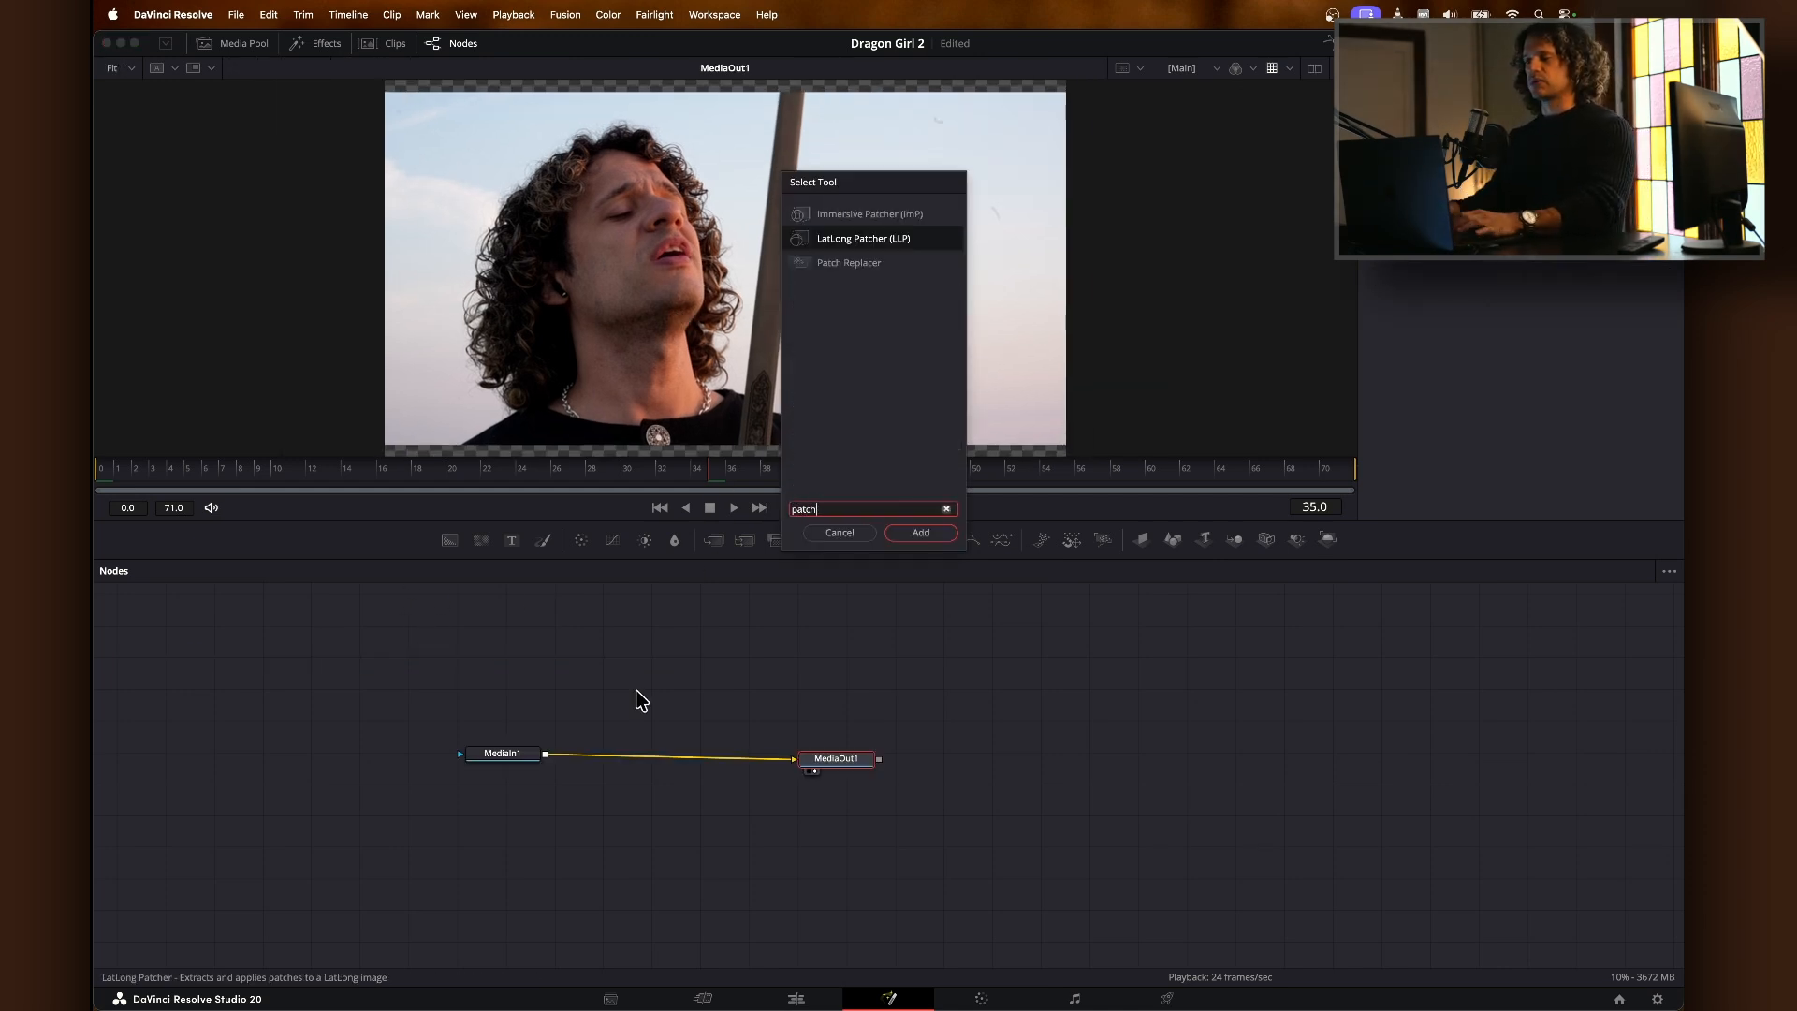
click(877, 265)
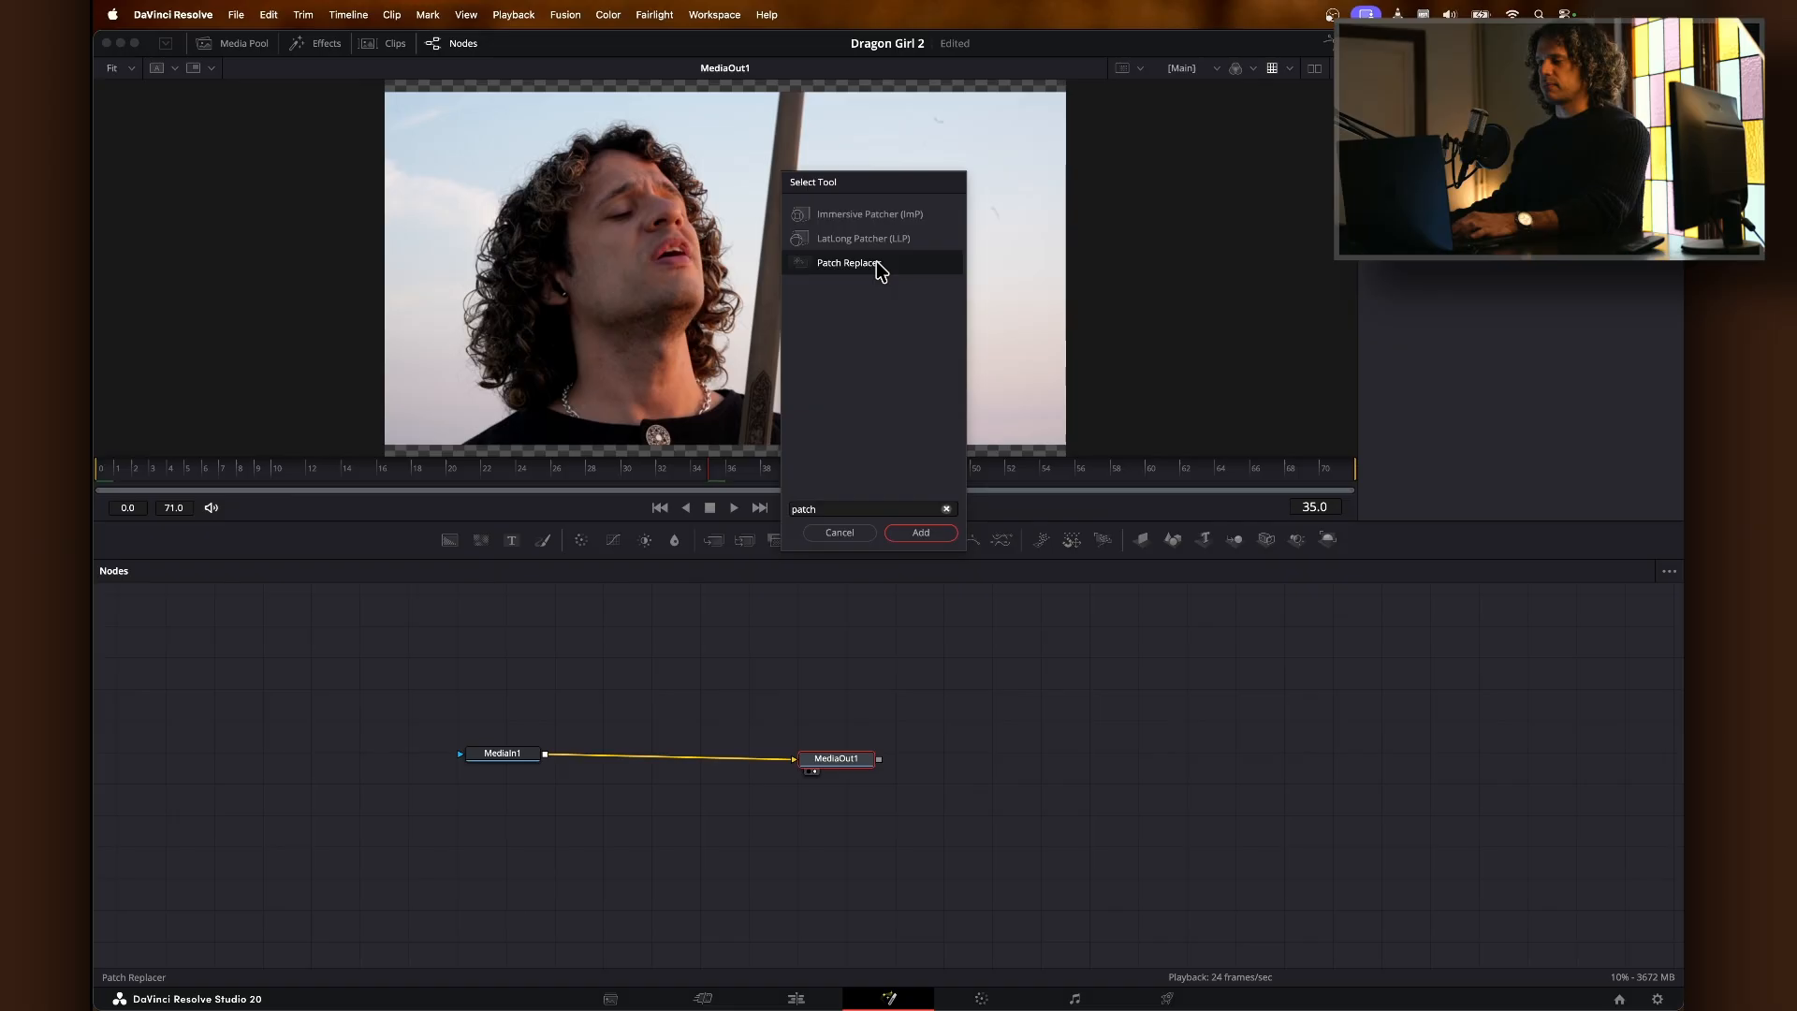
click(911, 536)
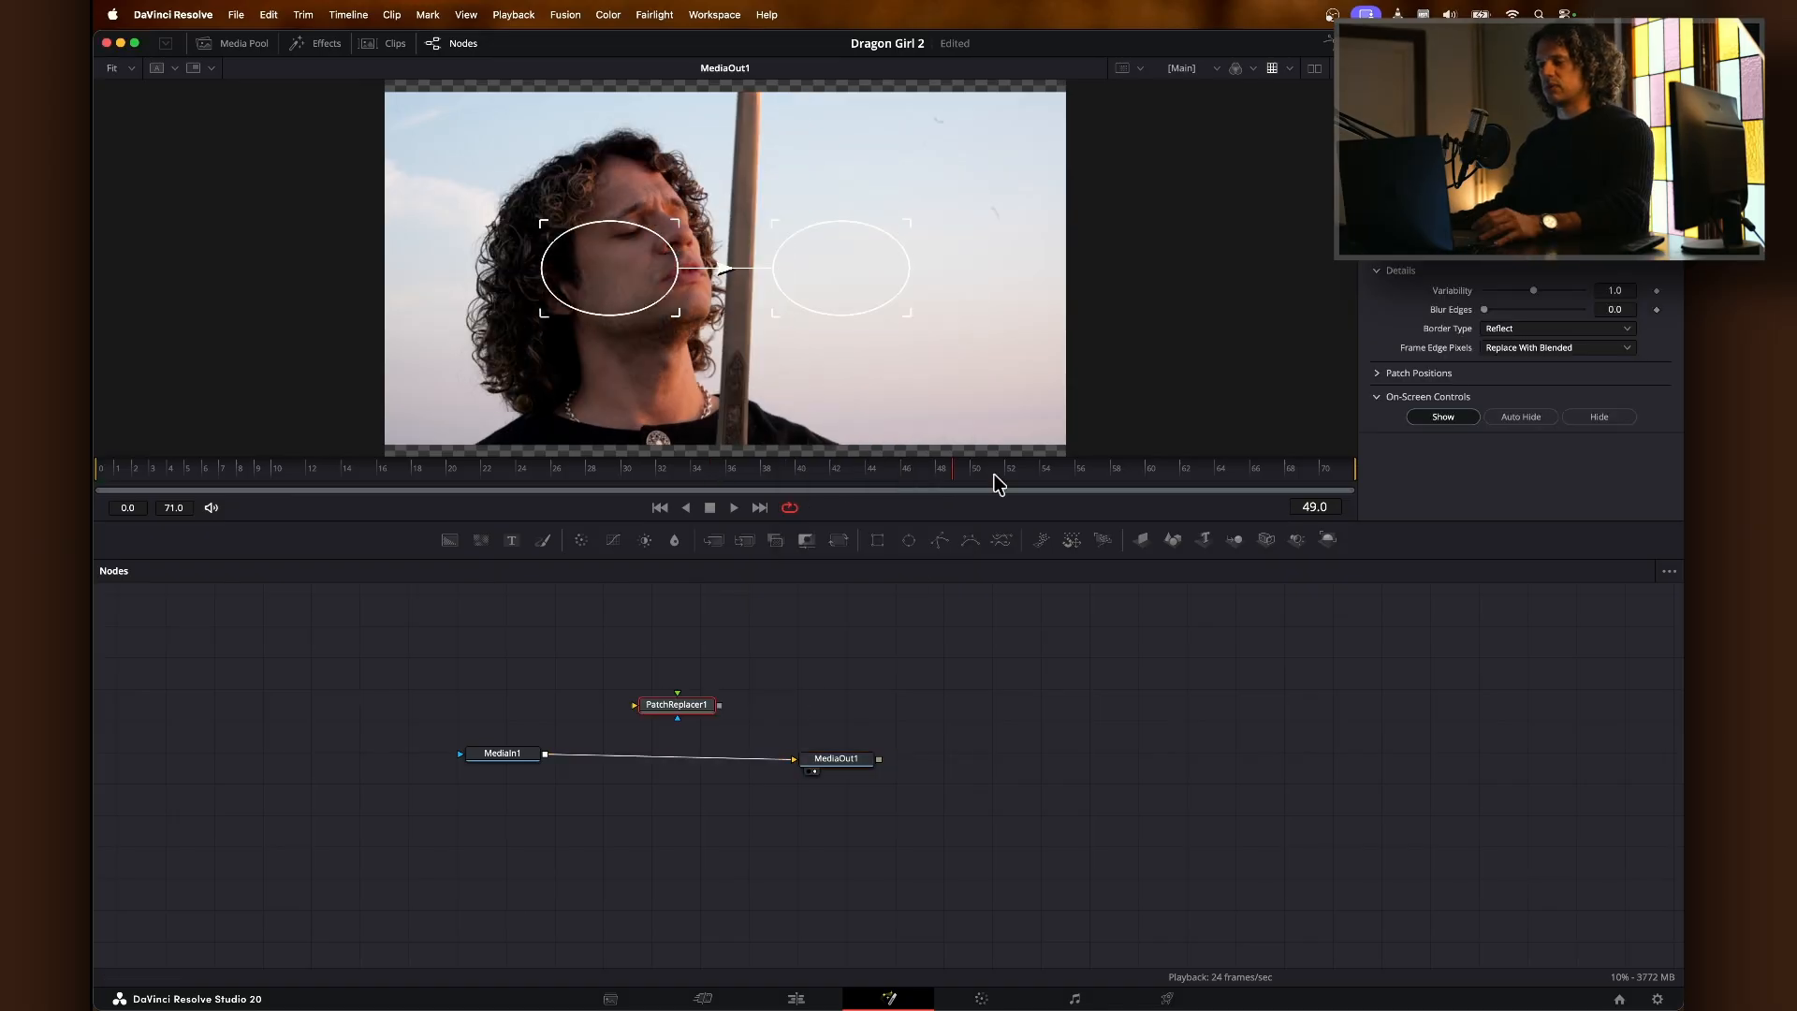
Step: At frame 0, shrink the patch to a small circle, placing its target over the earring and its source on the hair below
drag(994, 475, 100, 491)
drag(907, 236, 856, 241)
drag(839, 272, 576, 250)
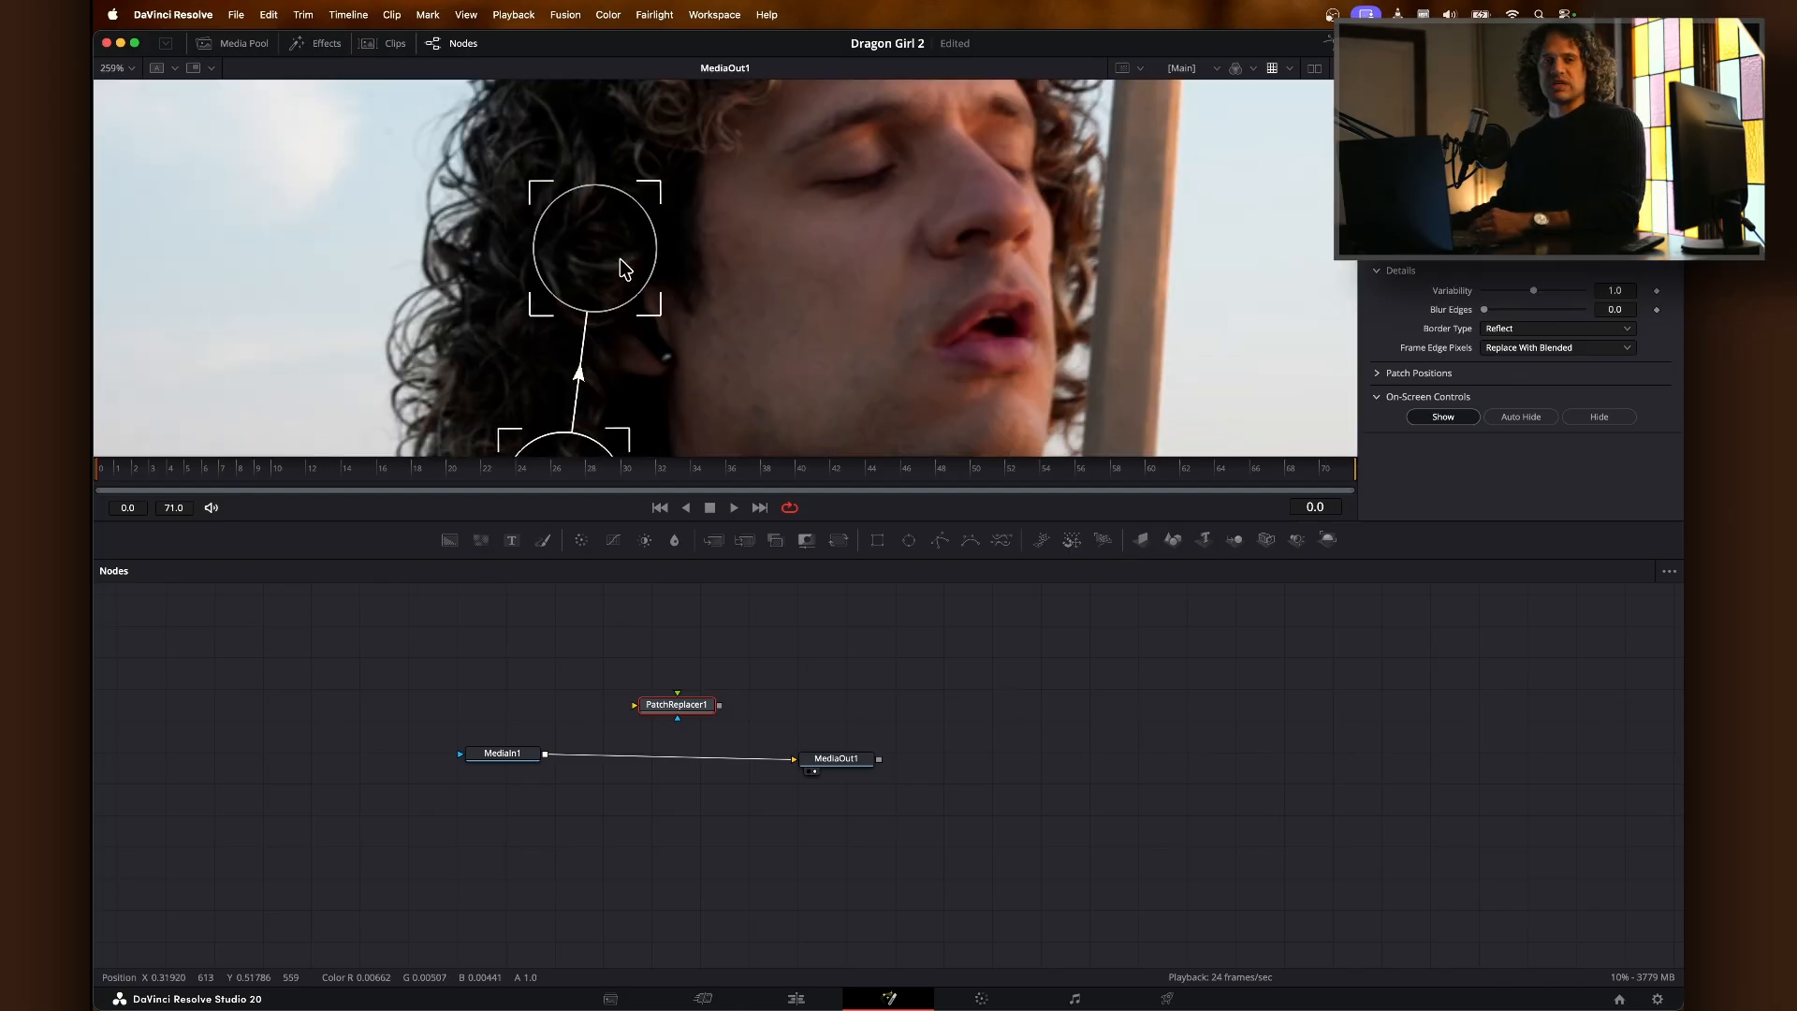
drag(621, 268, 661, 350)
drag(702, 273, 700, 279)
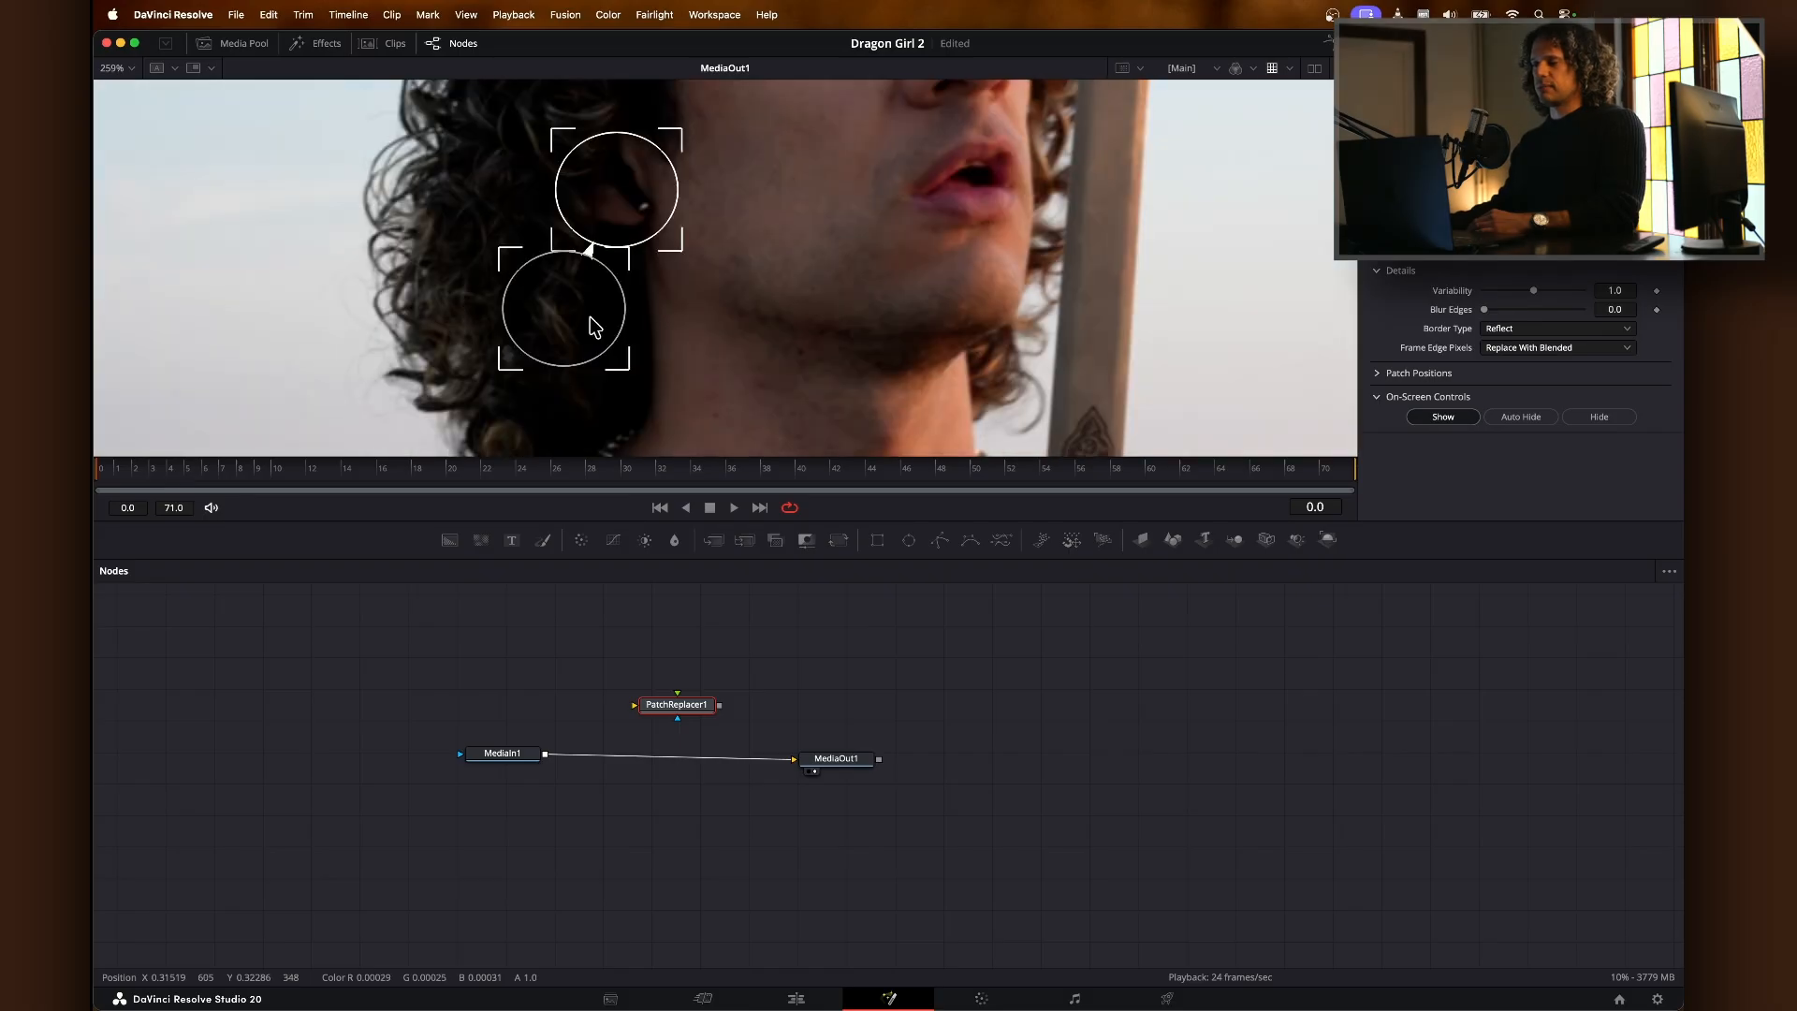
mouse_move(589, 321)
mouse_down()
mouse_move(525, 384)
mouse_move(571, 330)
mouse_up()
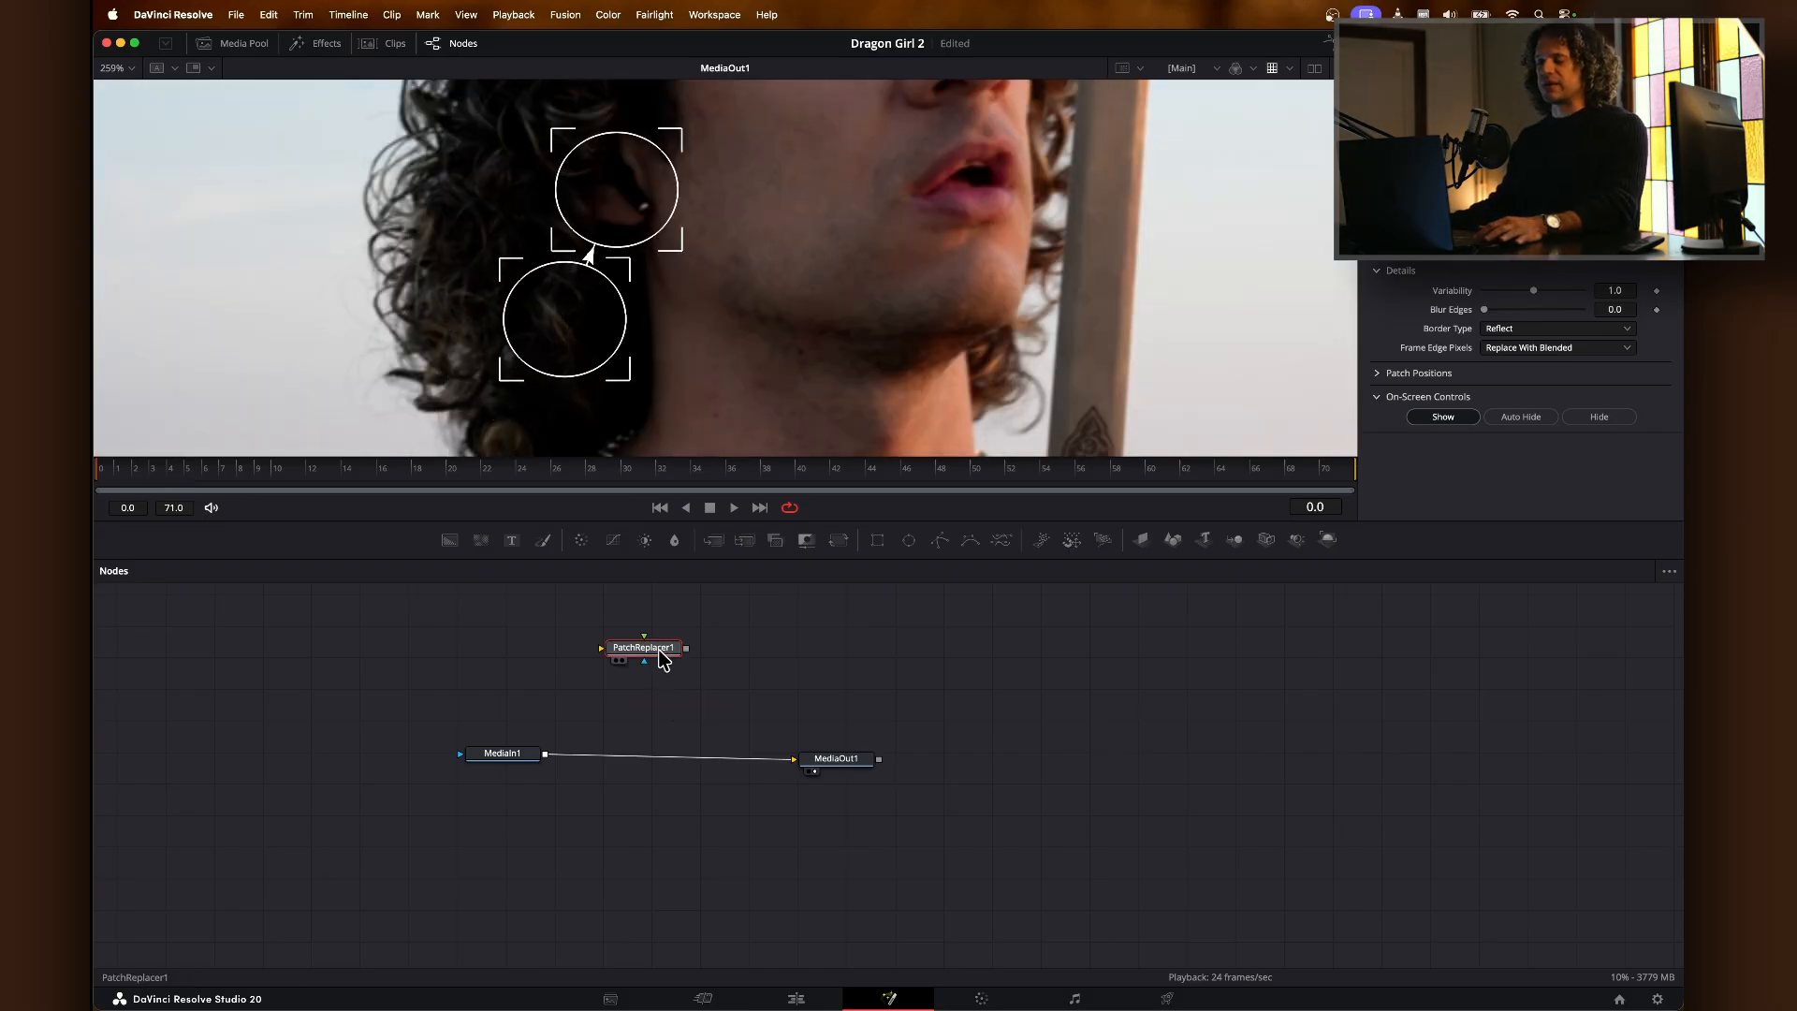
Step: Insert the Patch Replacer between MediaIn1 and MediaOut1, and show MediaIn1 in a second viewer for comparison
drag(669, 661, 653, 758)
mouse_move(870, 765)
mouse_down()
mouse_move(884, 760)
mouse_move(844, 768)
mouse_up()
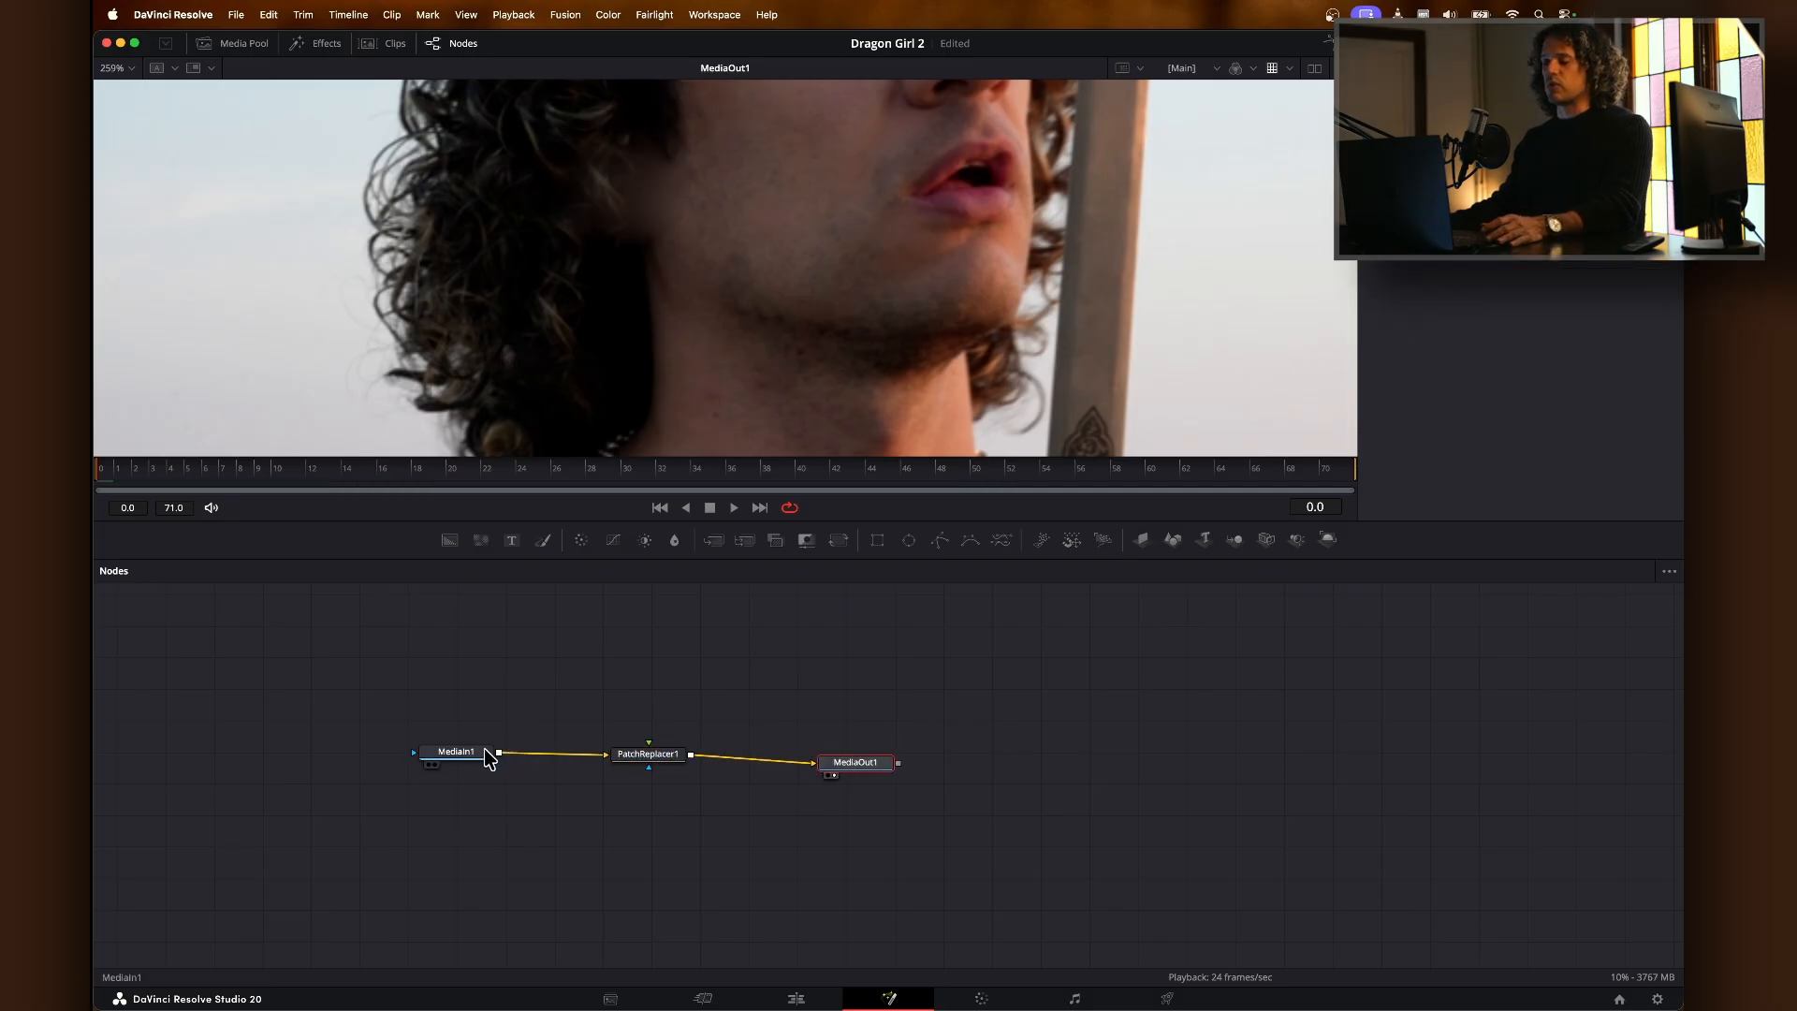
click(454, 760)
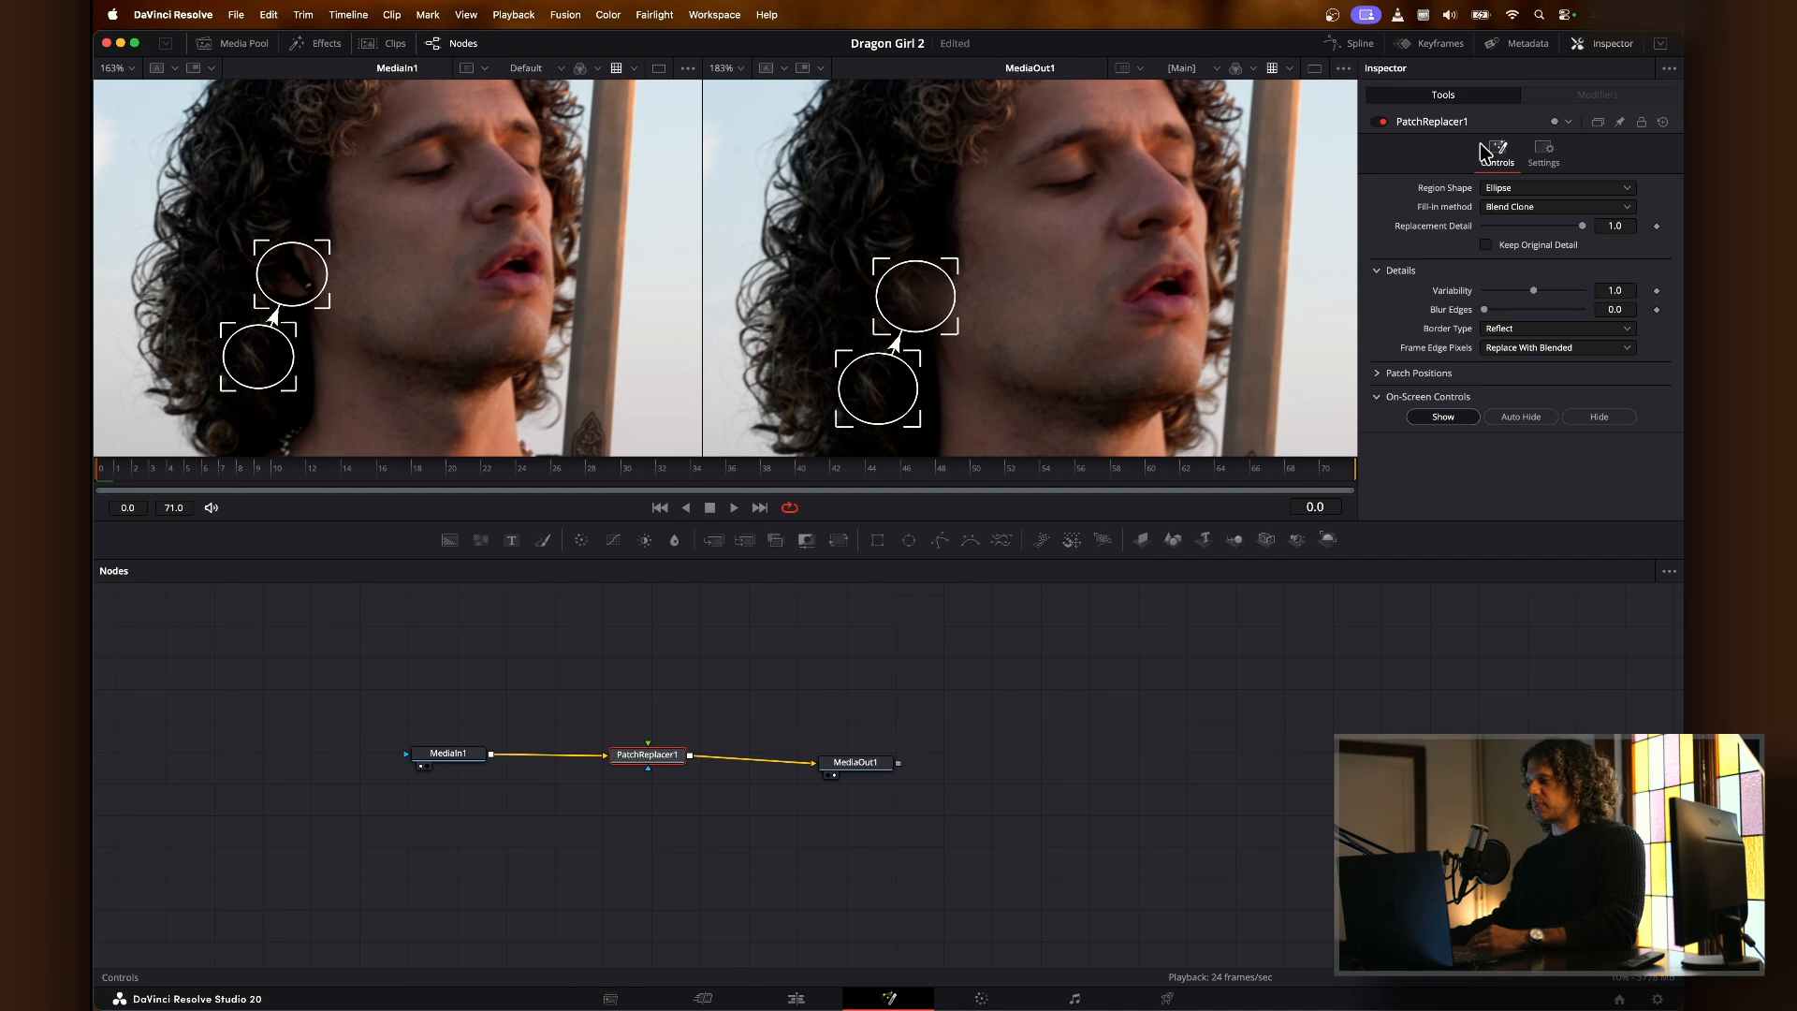
Step: Set the Patch Replacer's fill-in method to Clone, soften Blur Edges to 0.425, and adjust the source patch on the hair
click(1544, 207)
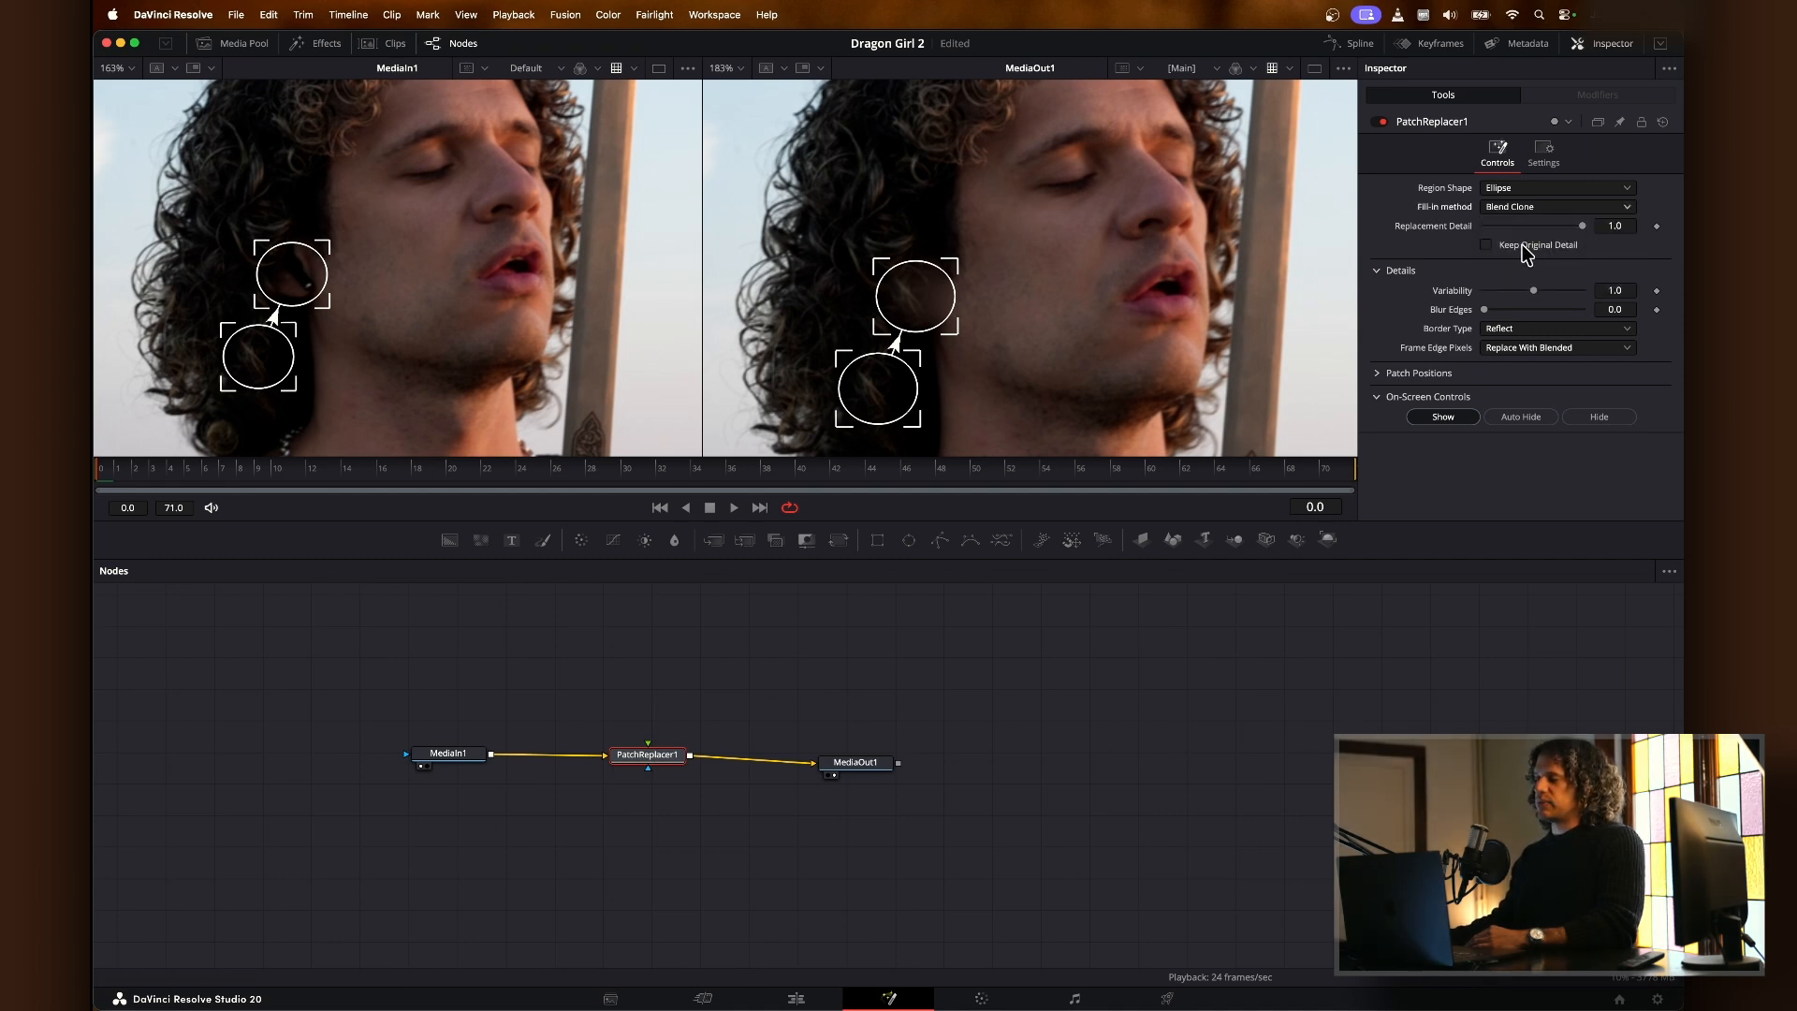
click(1522, 227)
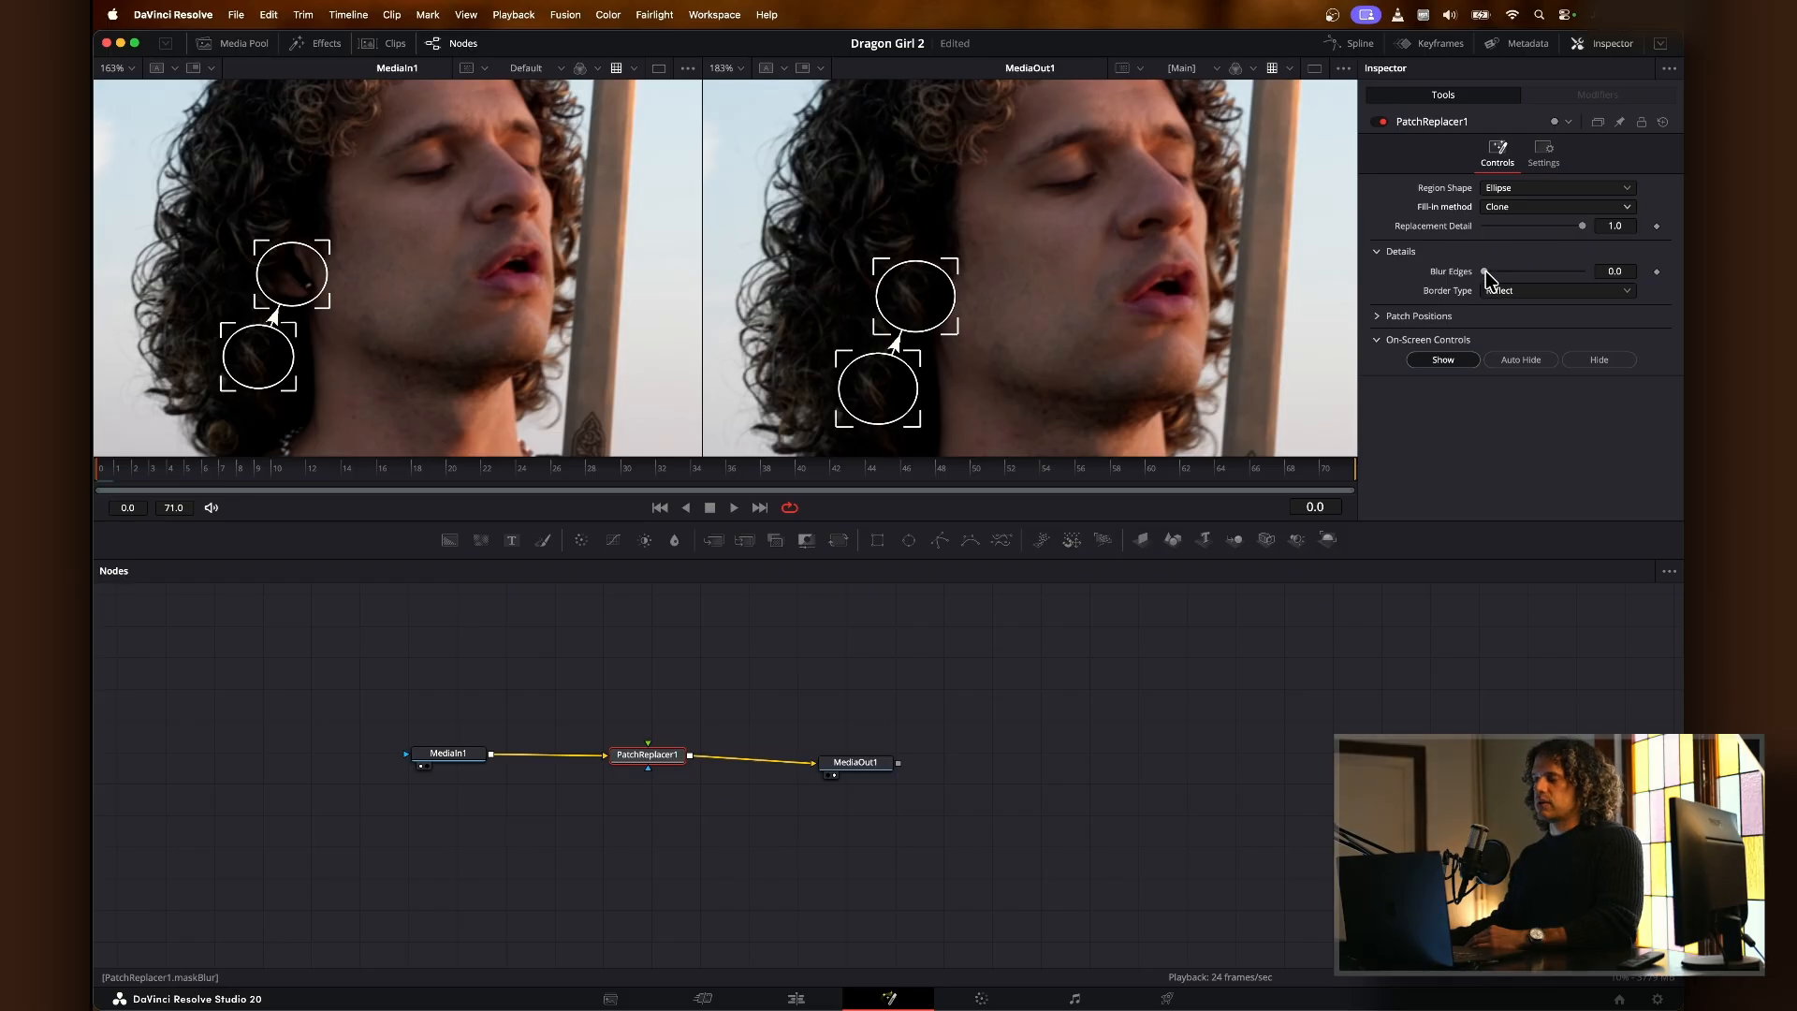
drag(1485, 272, 1525, 271)
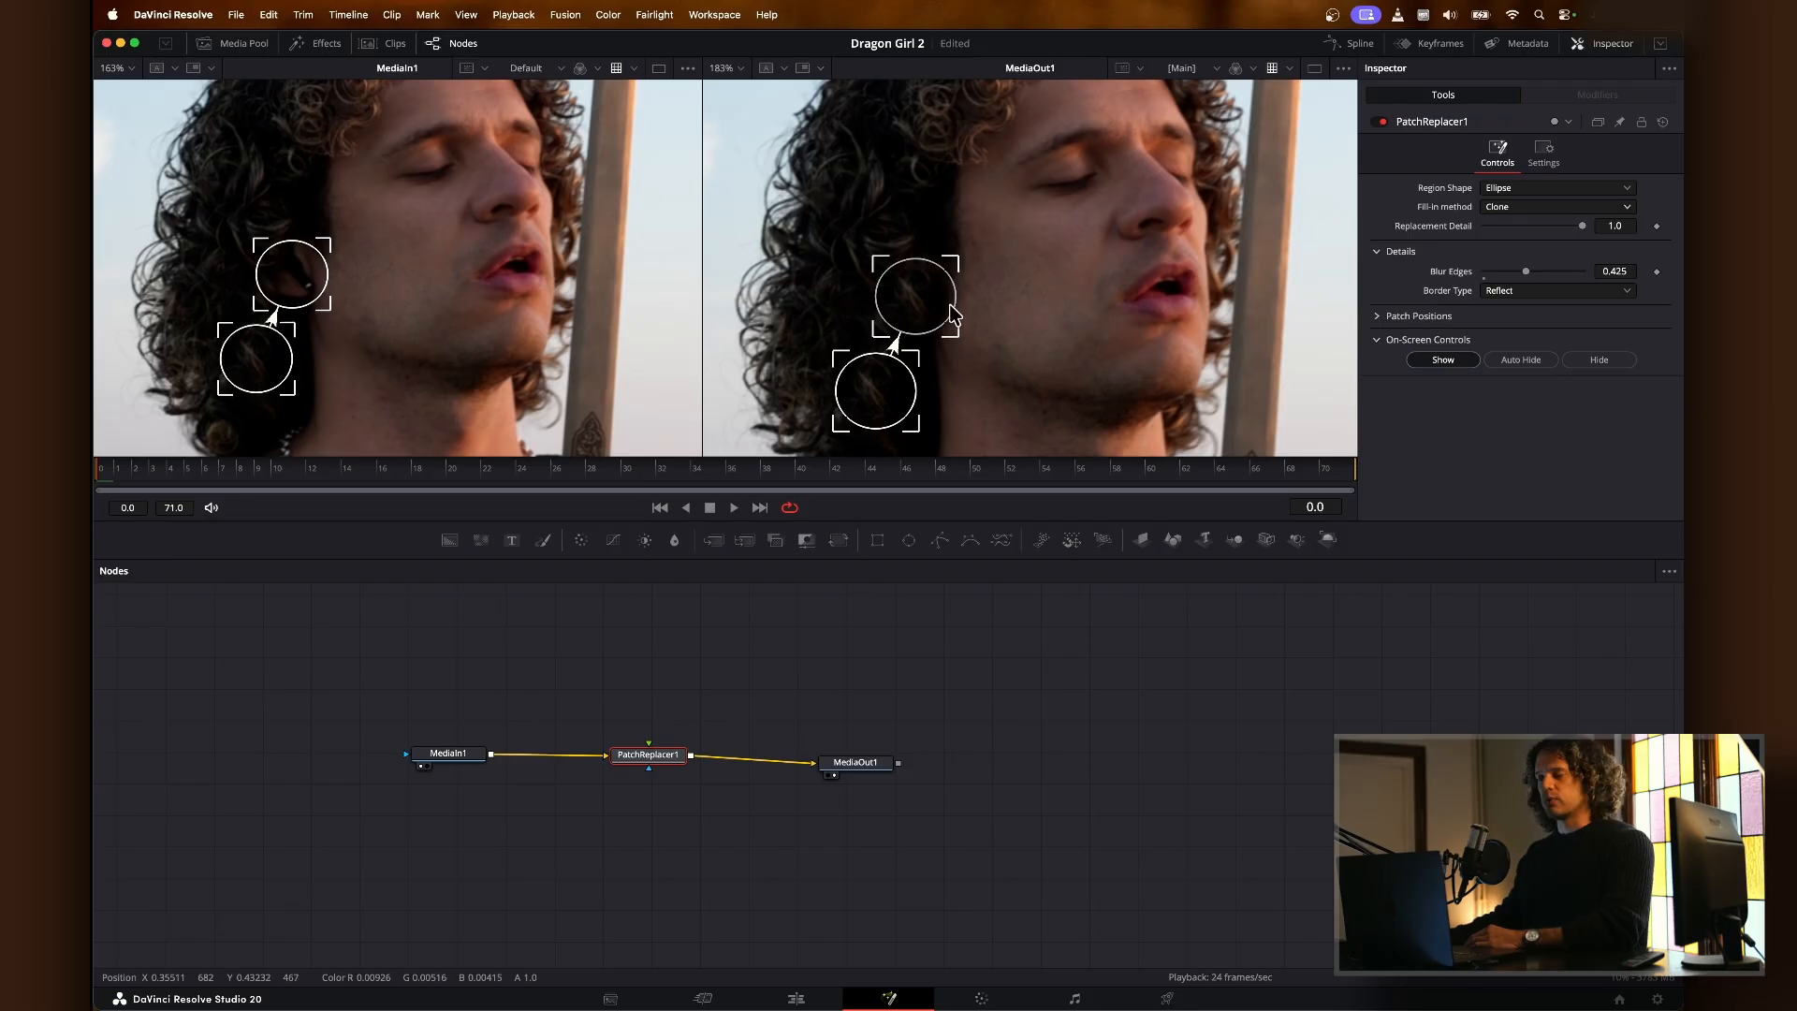
drag(887, 405, 844, 322)
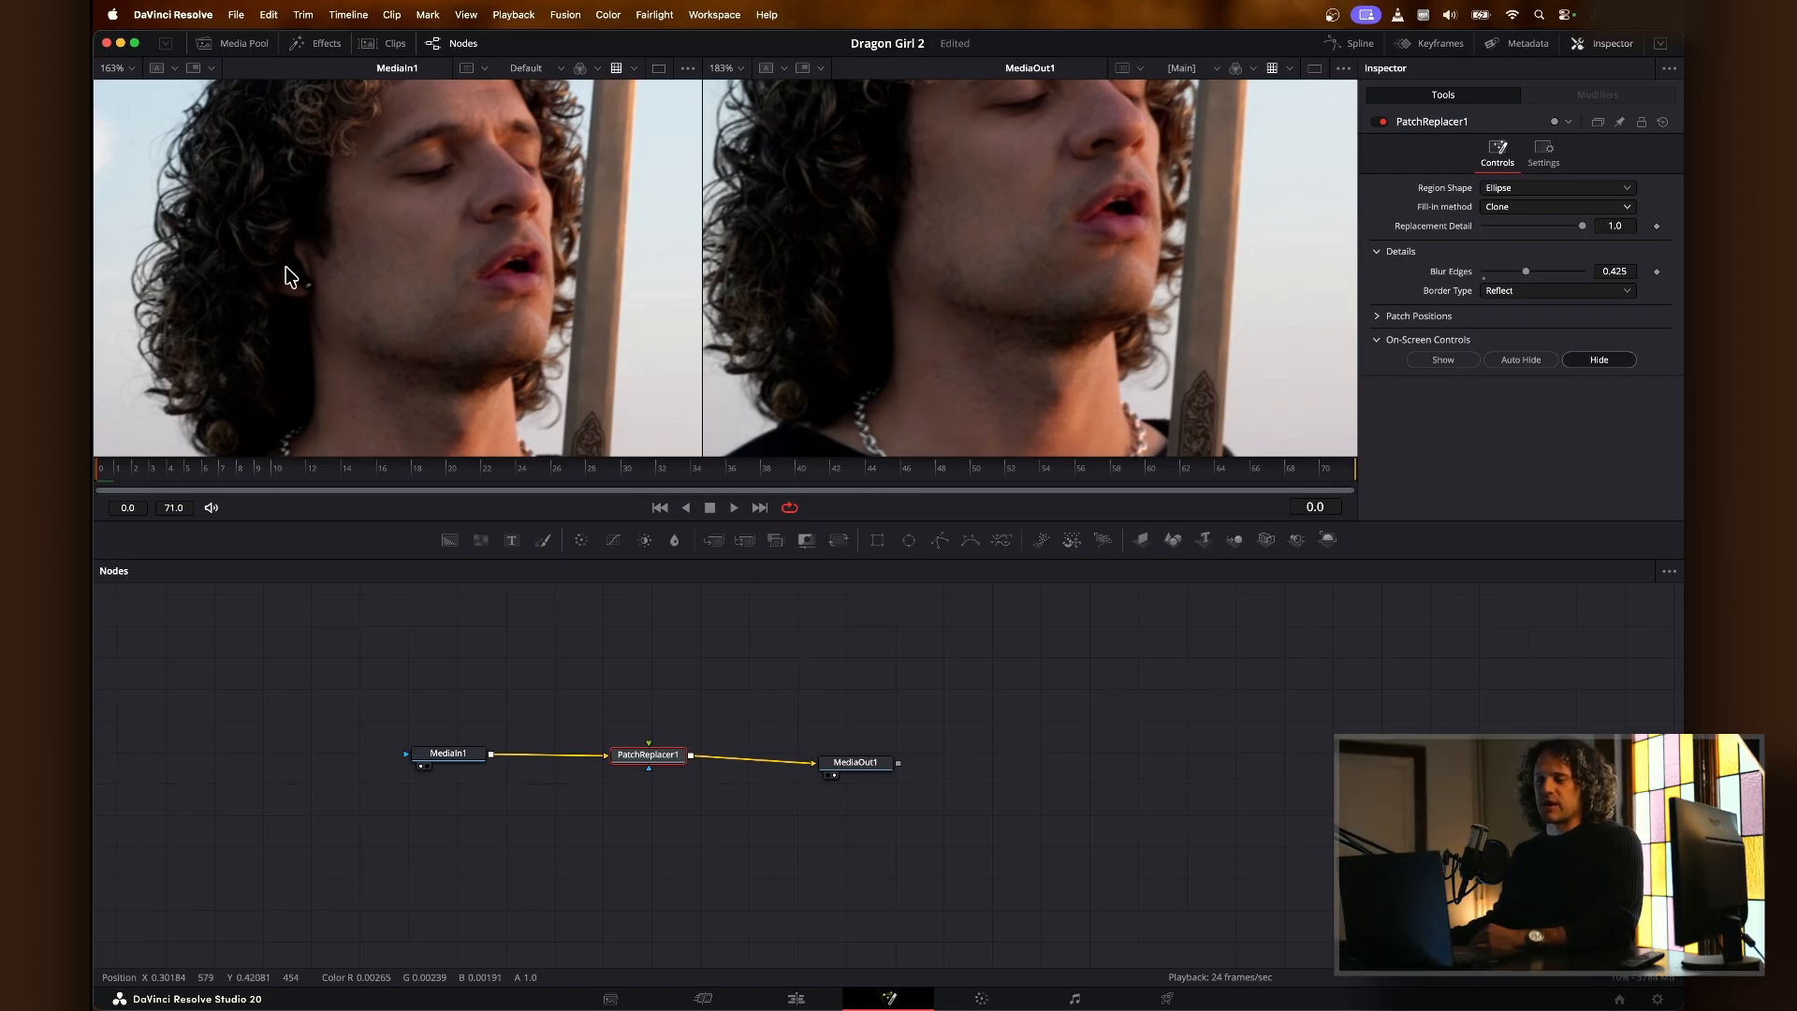
Step: Add a Tracker node and put it between MediaIn1 and MediaOut1 in place of the Patch Replacer
key(shift+space)
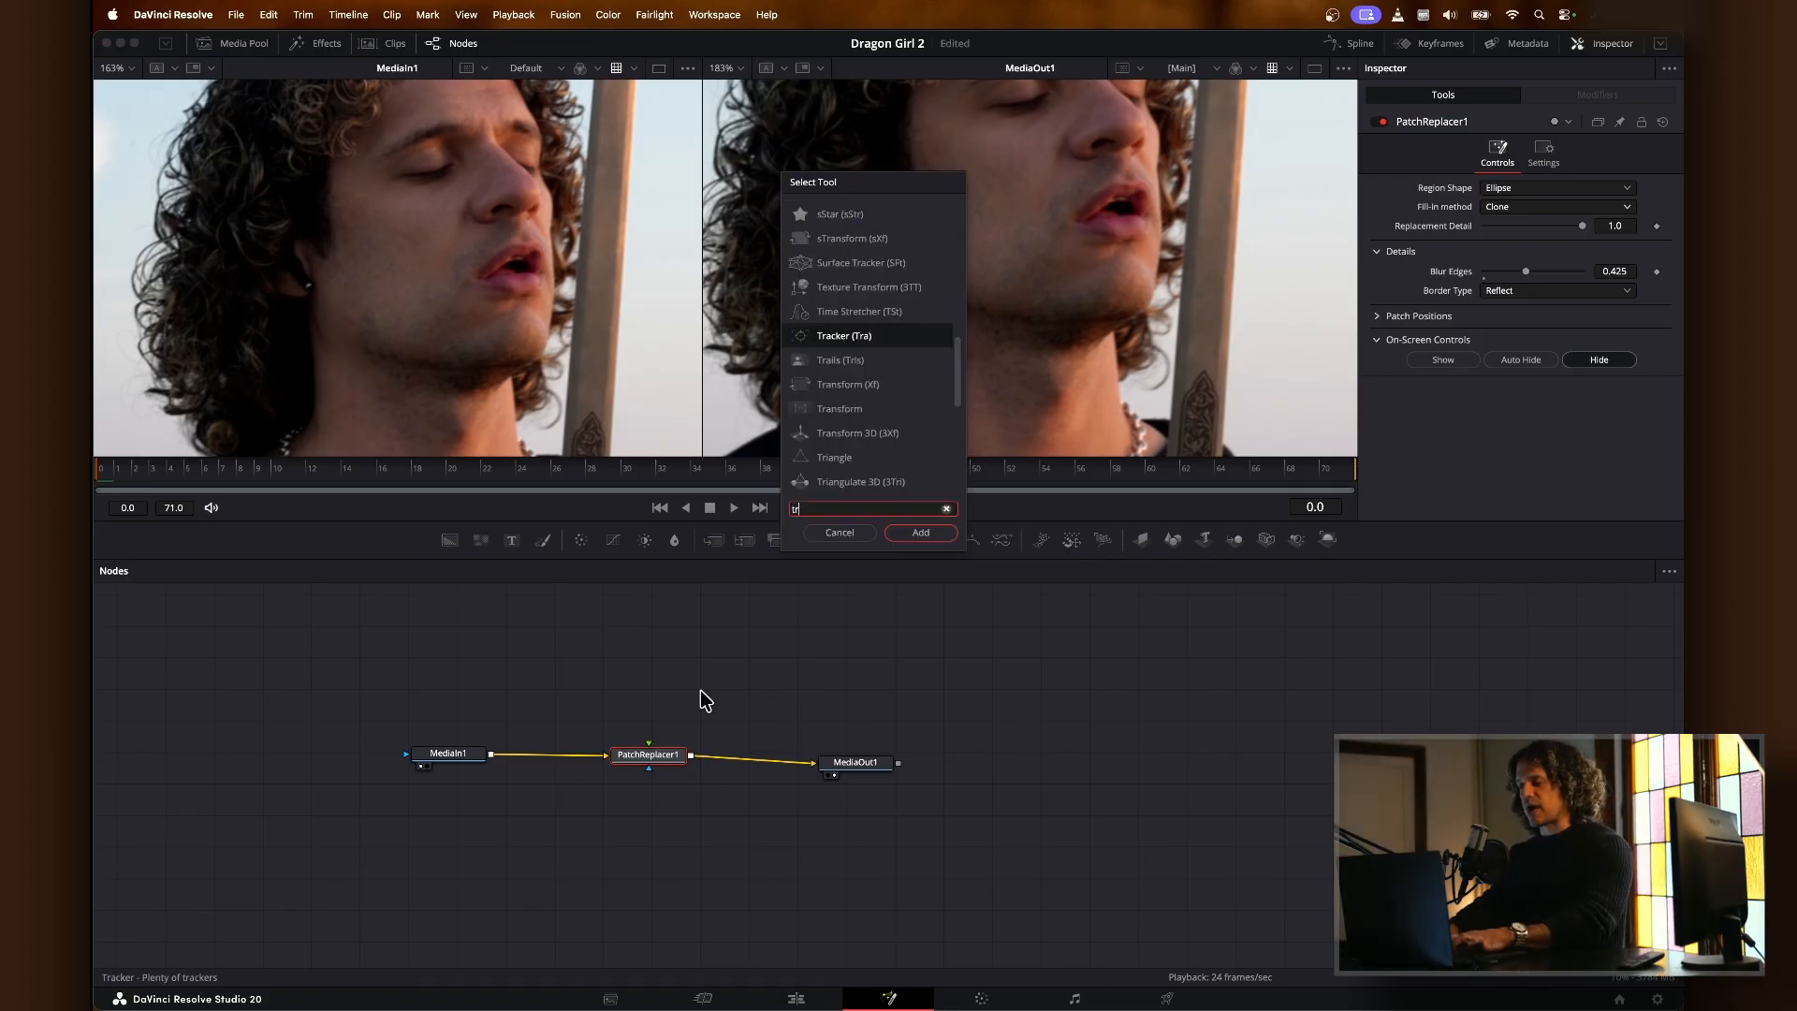
text(tracker)
key(Return)
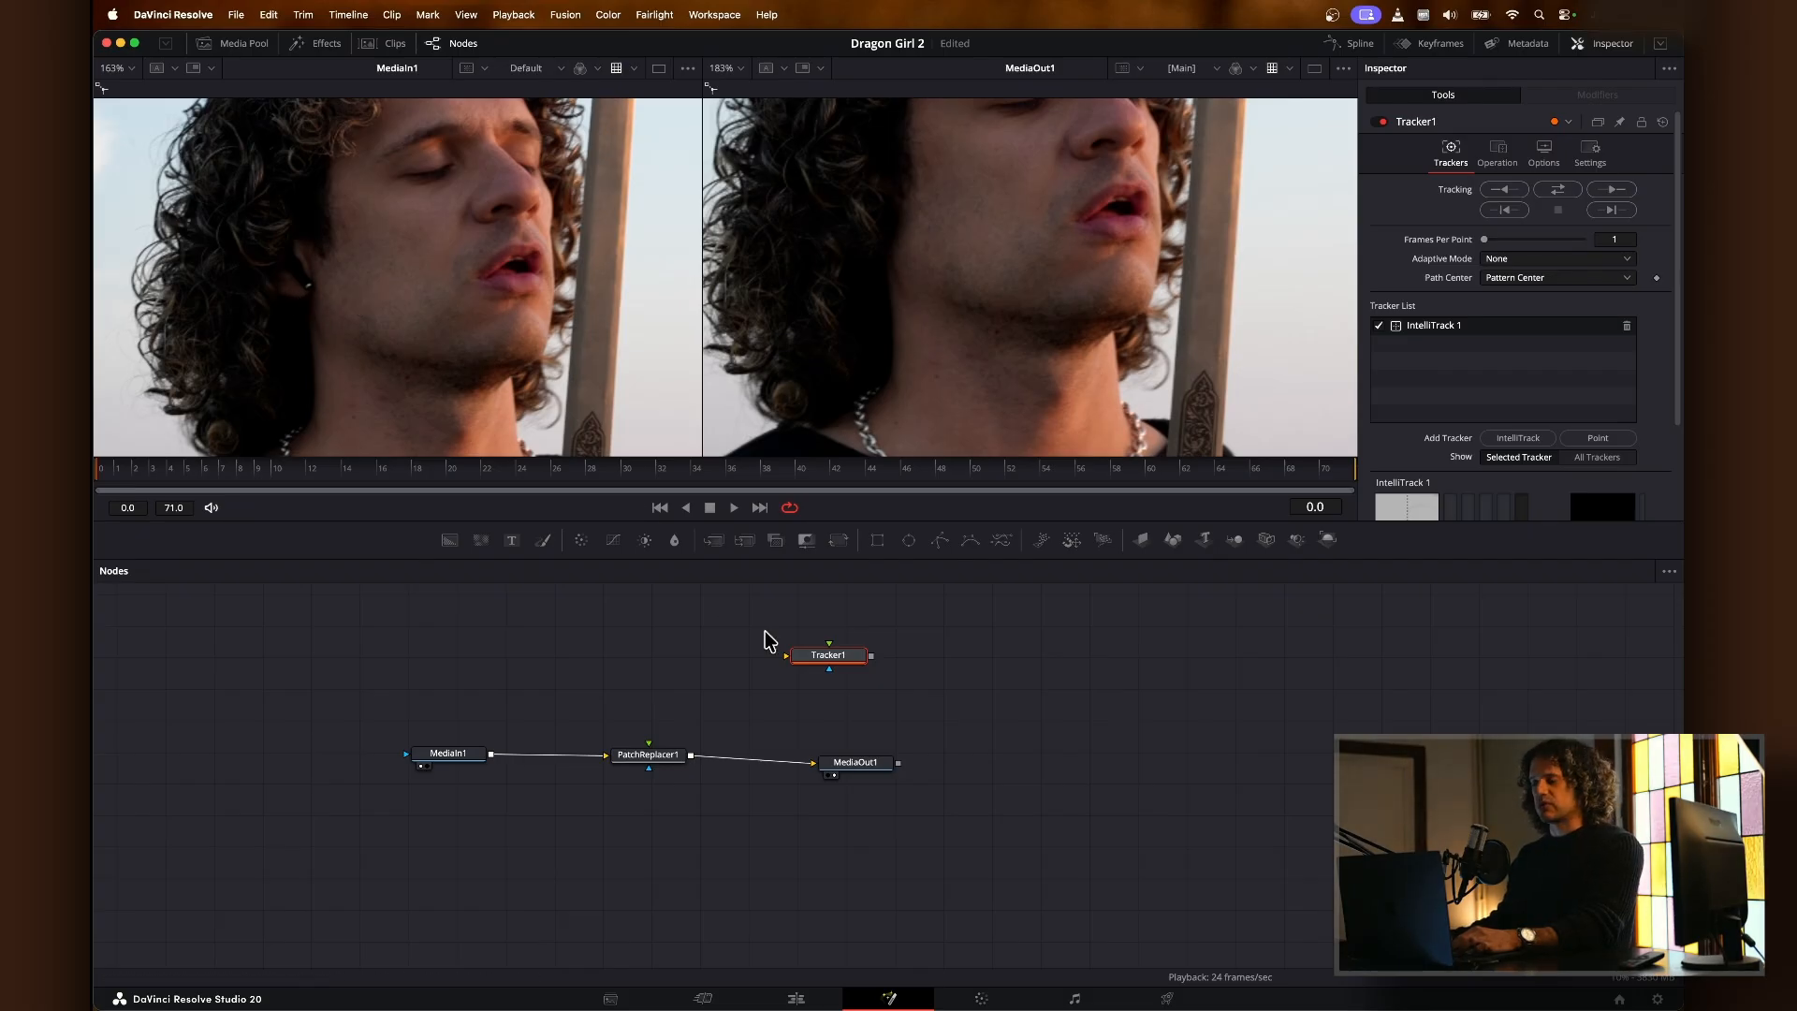
drag(679, 765, 575, 647)
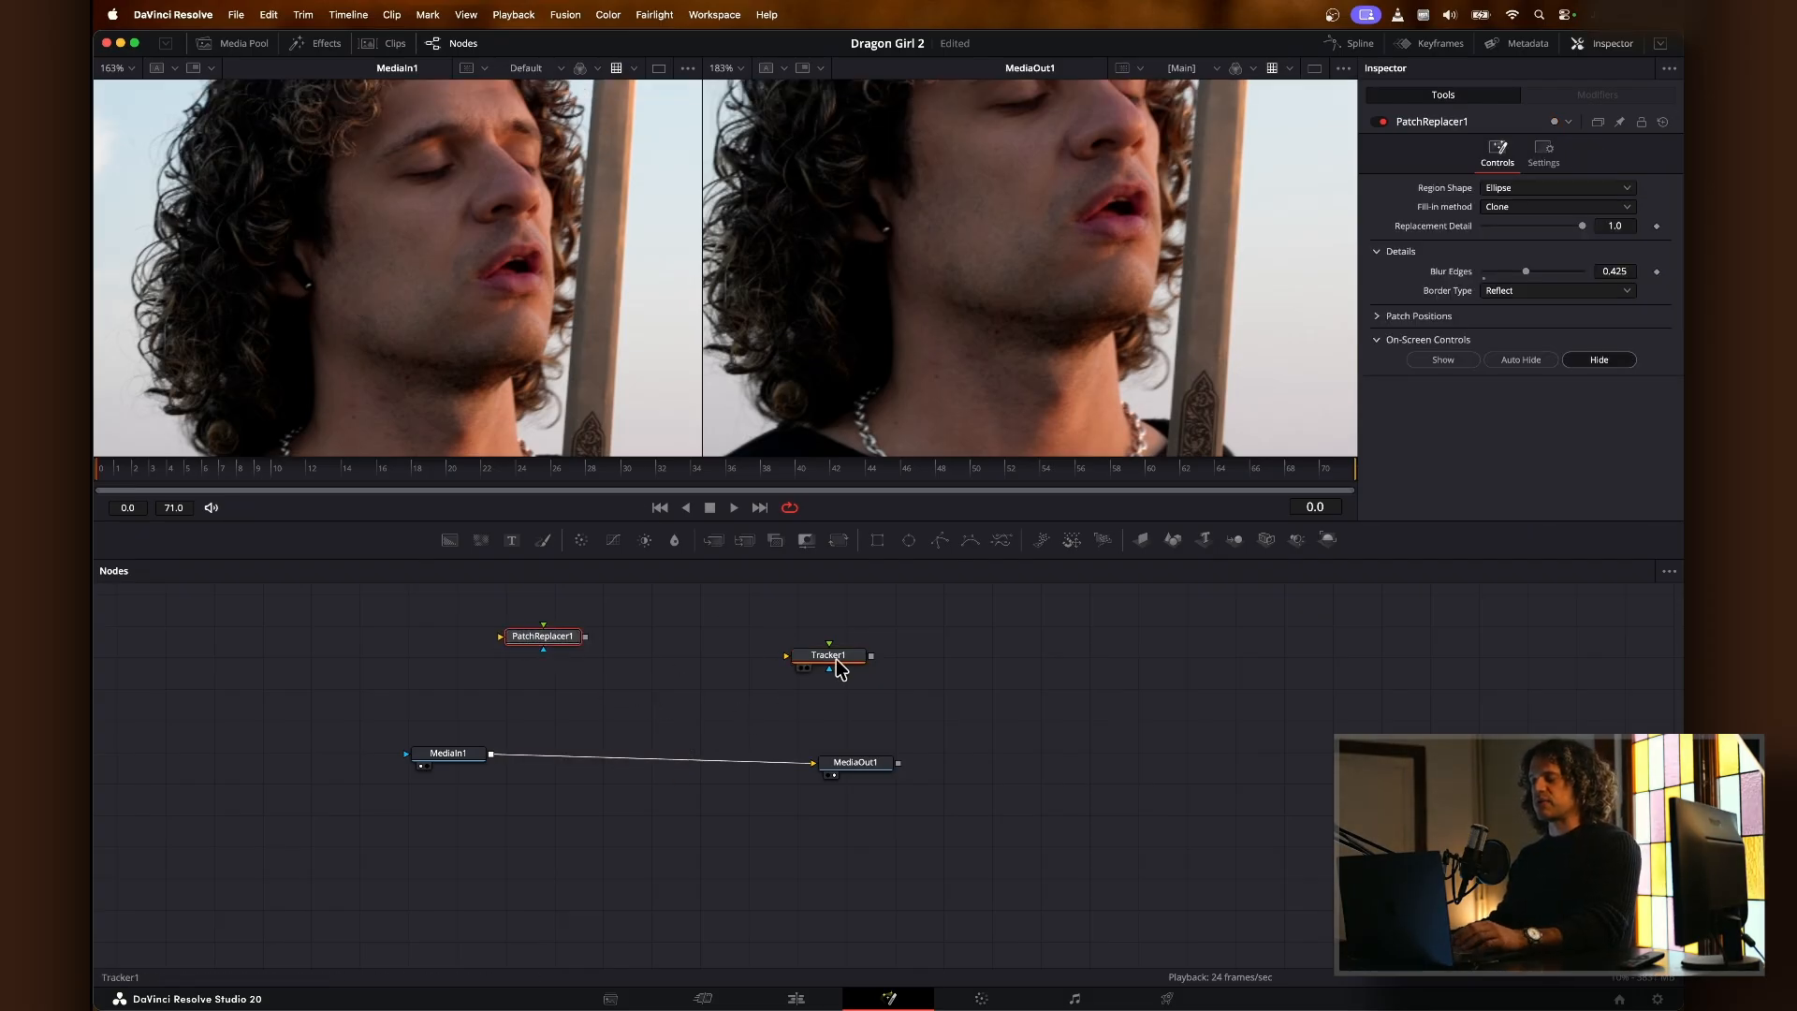
drag(835, 665, 677, 777)
Step: Switch to a single viewer and place Tracker1's IntelliTrack point on the earring
scroll(312, 286, up, 2)
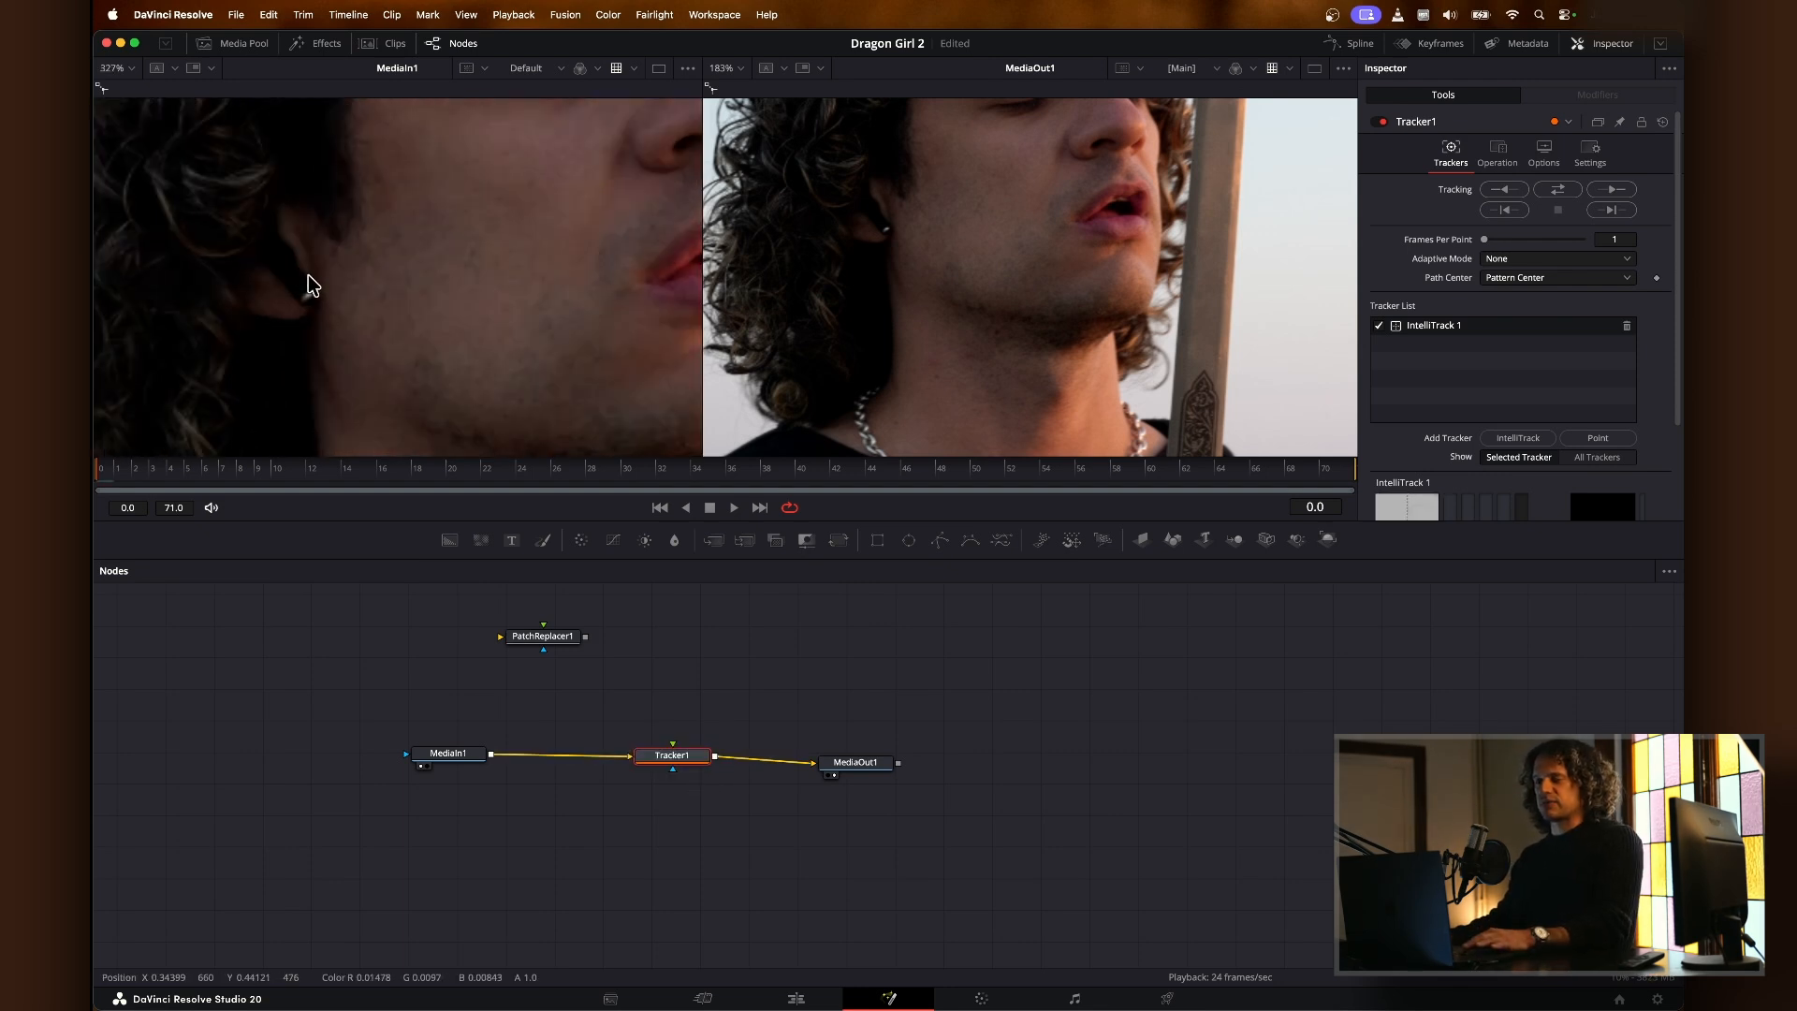
scroll(304, 306, down, 2)
click(1313, 67)
scroll(737, 240, down, 3)
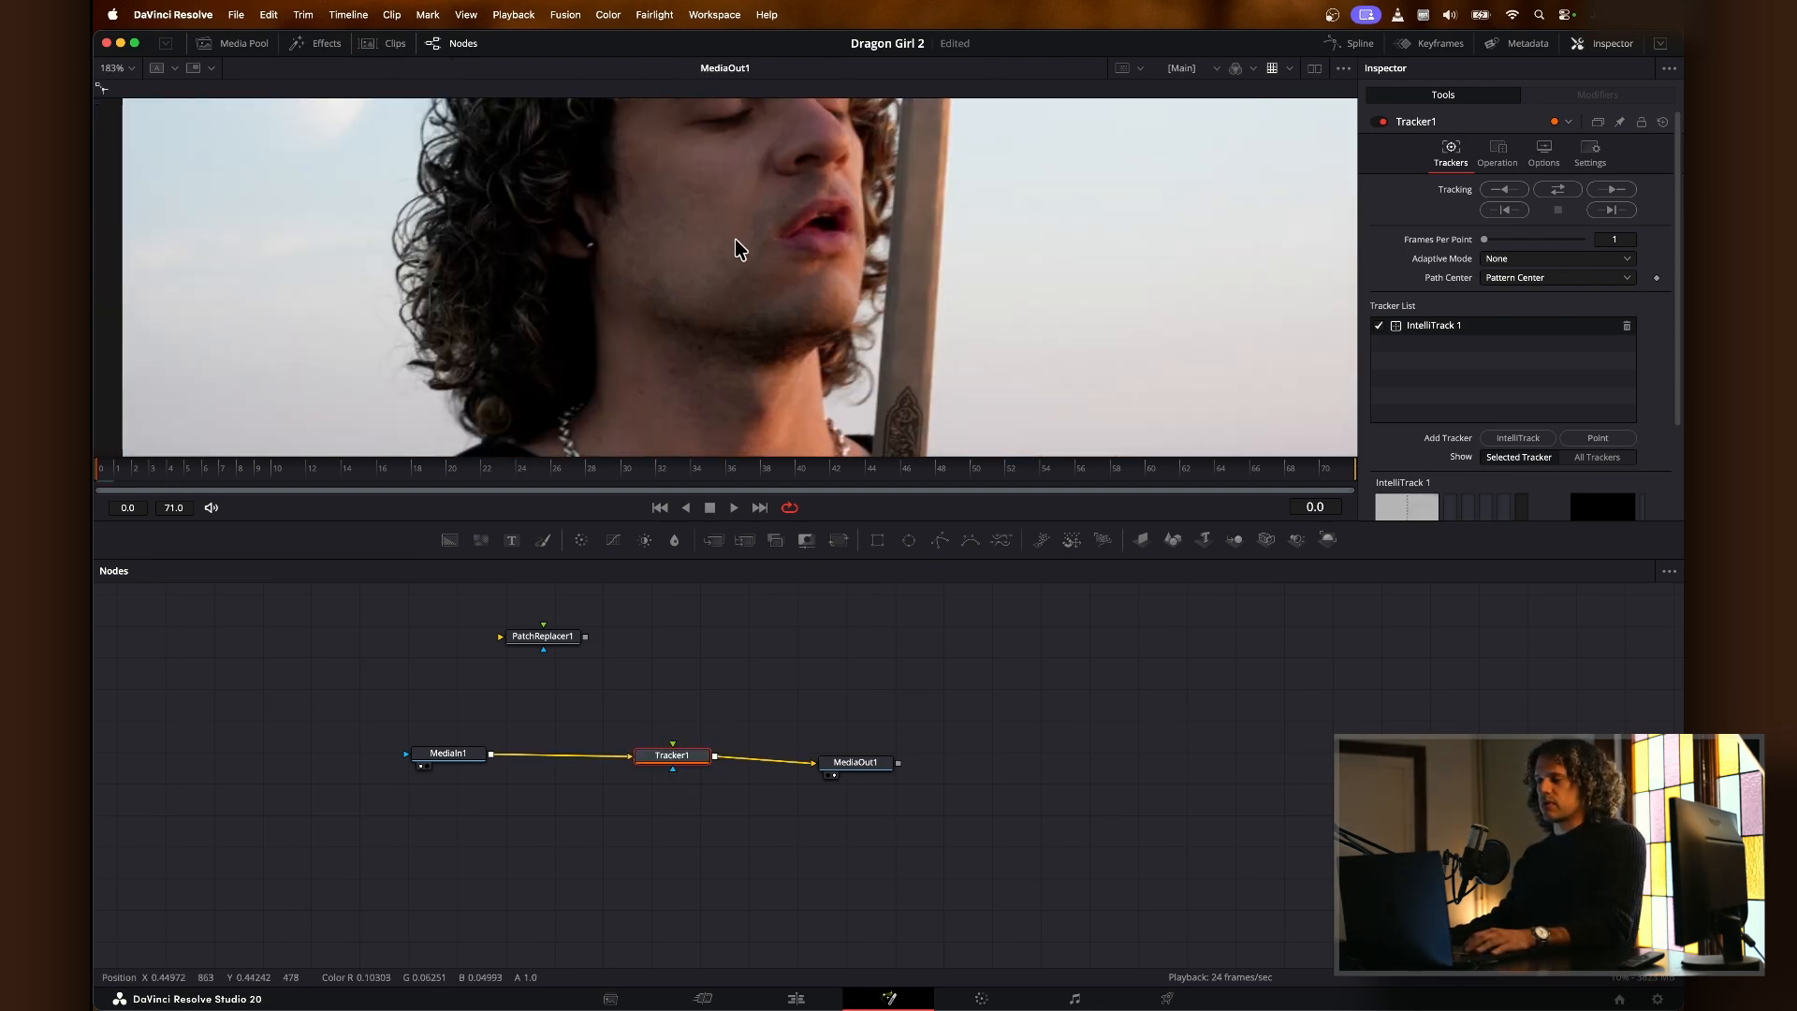
scroll(688, 274, up, 2)
drag(542, 165, 633, 346)
scroll(632, 347, up, 4)
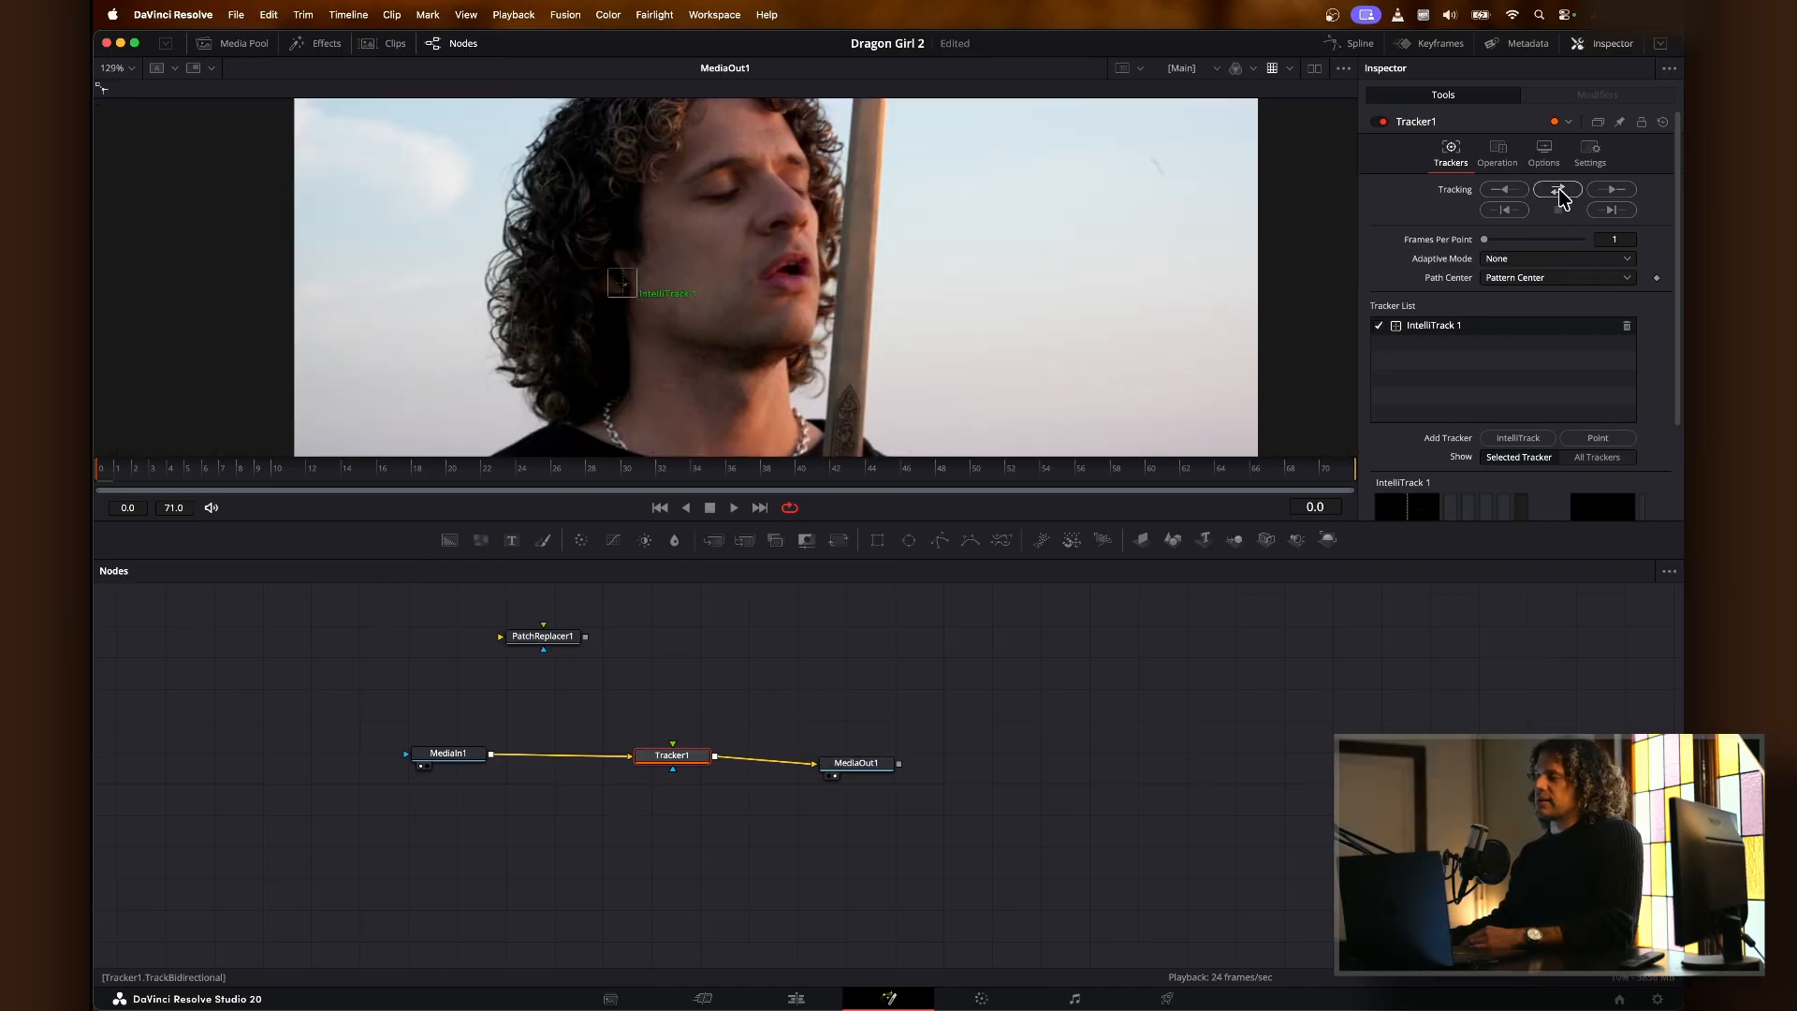
Step: Track the earring point in both directions through the clip and return to frame 0
click(1559, 191)
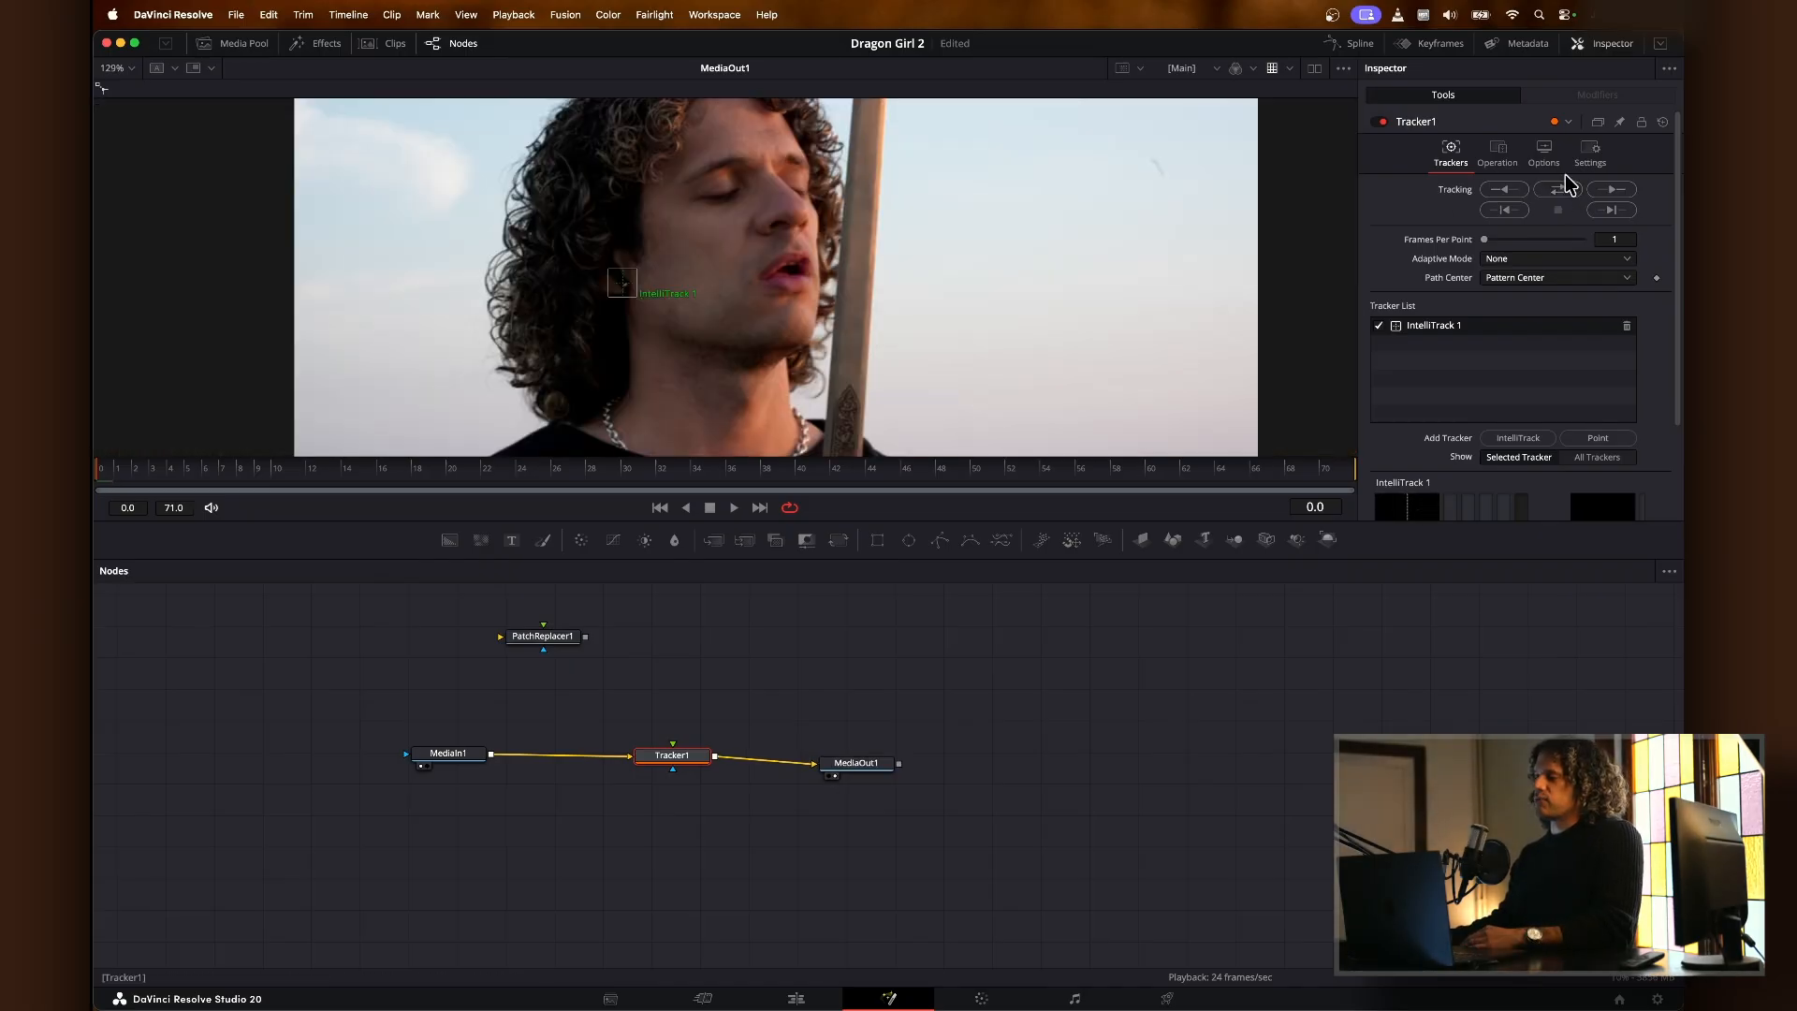
click(1557, 188)
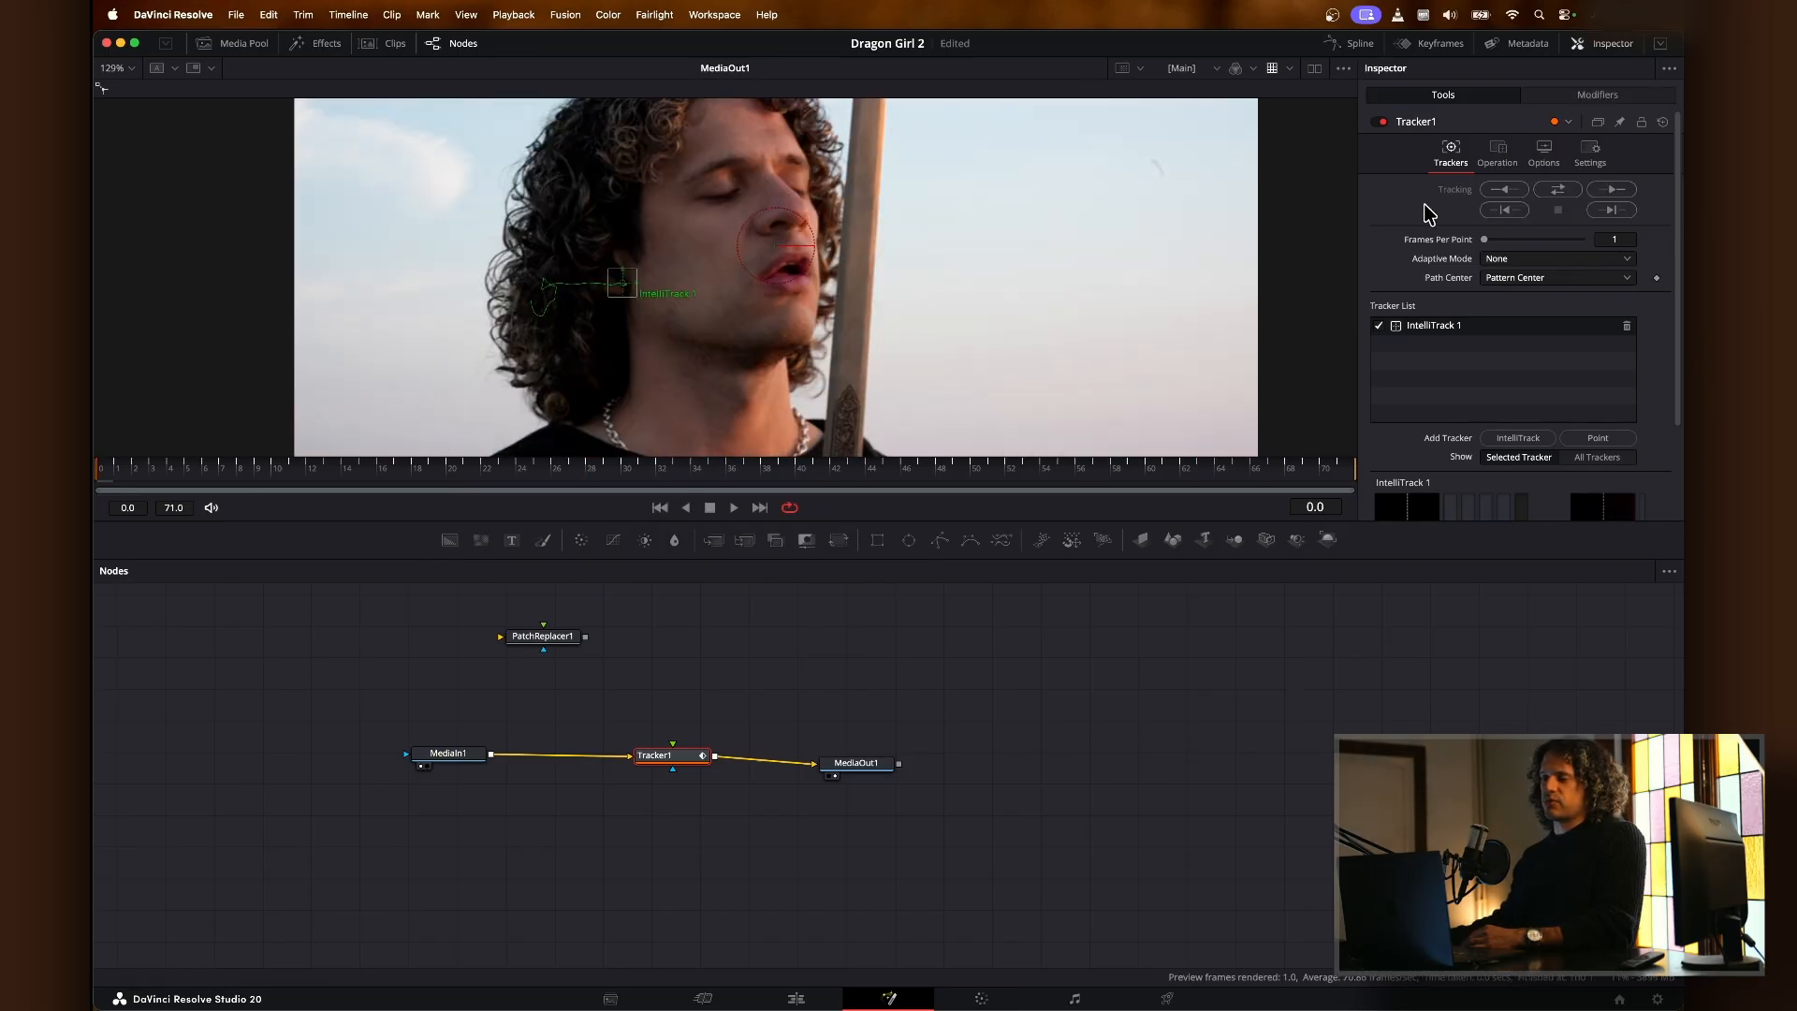
drag(505, 487, 100, 485)
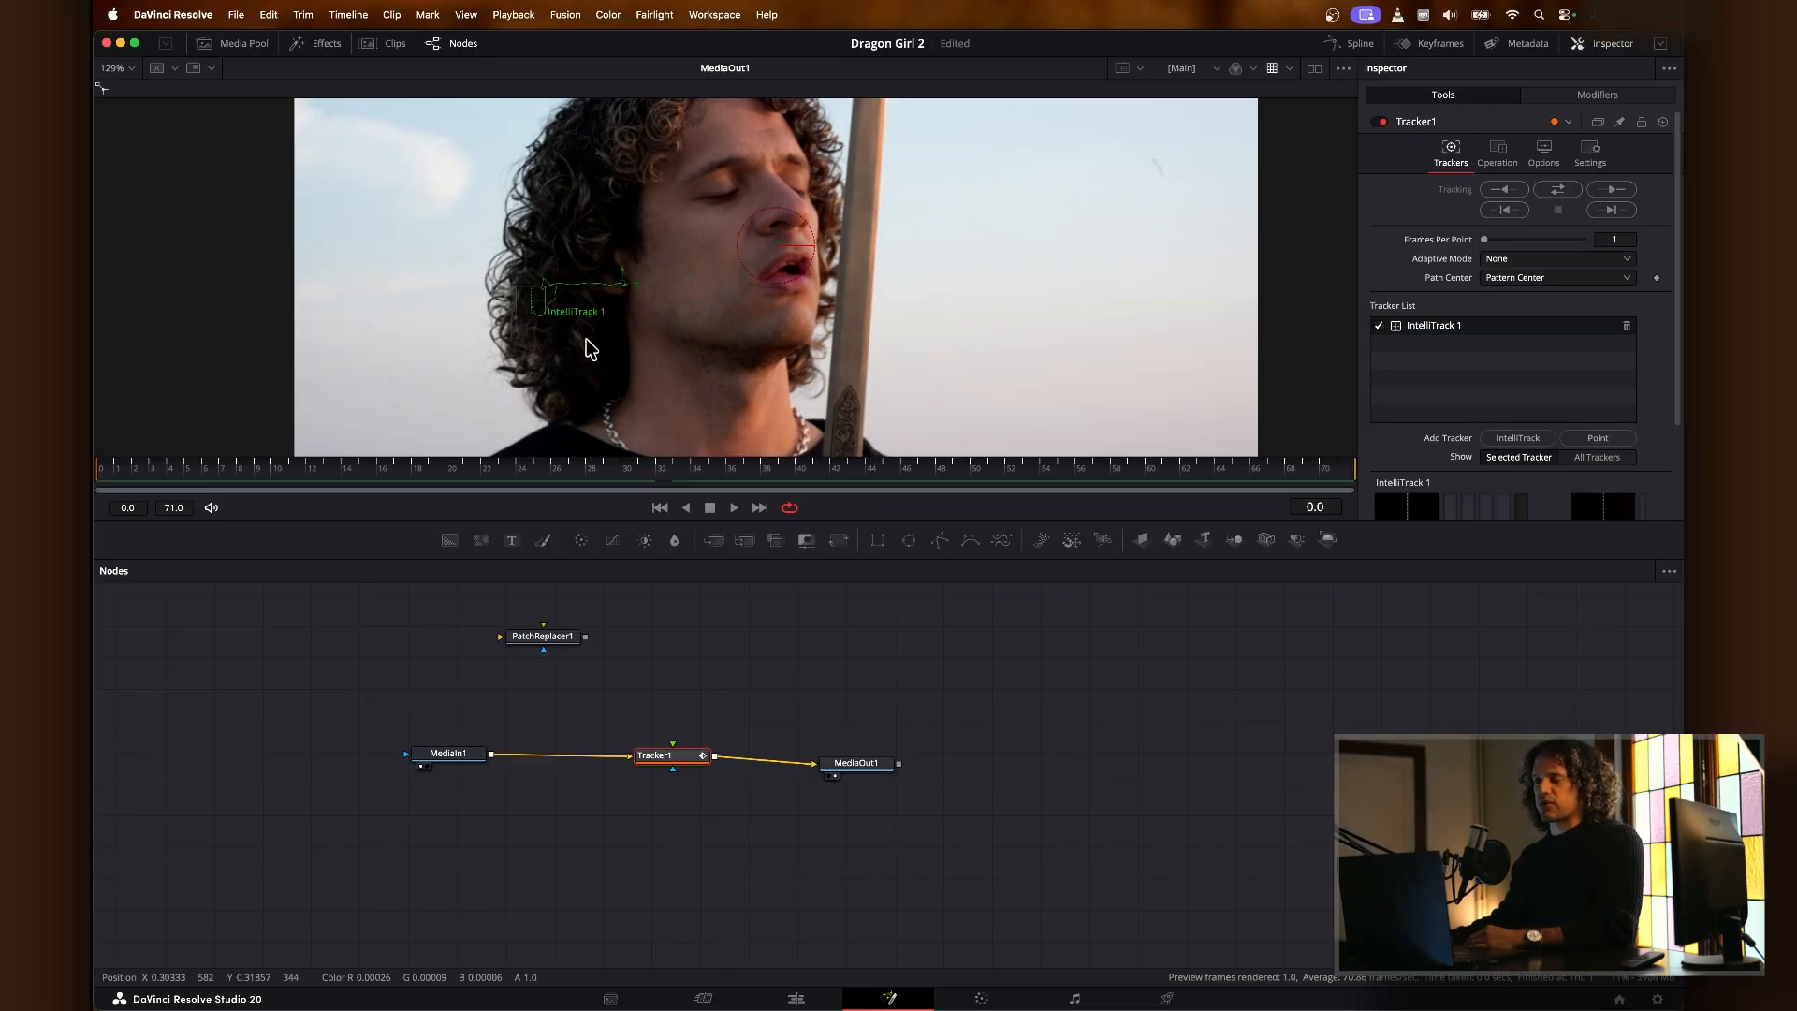
Step: Detach Tracker1 from the node chain and insert a second Tracker node between MediaIn1 and MediaOut1
drag(693, 754, 863, 626)
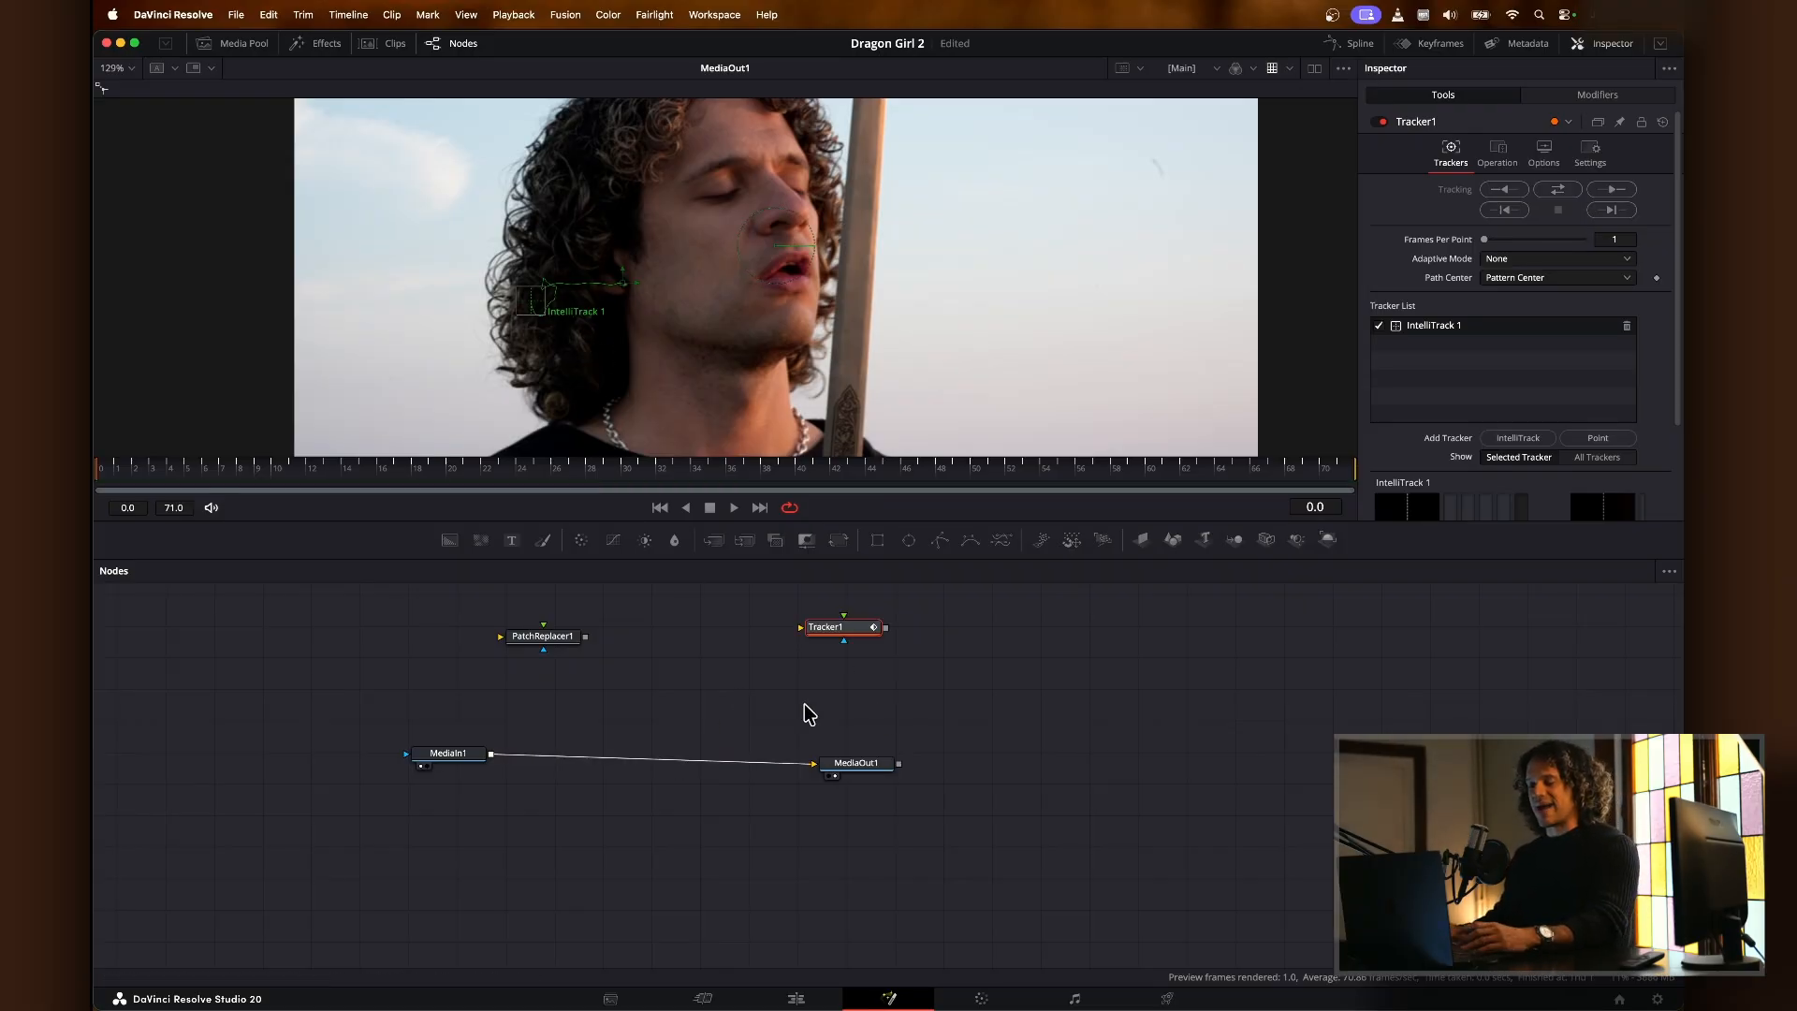
key(shift+space)
text(track)
drag(776, 674, 699, 775)
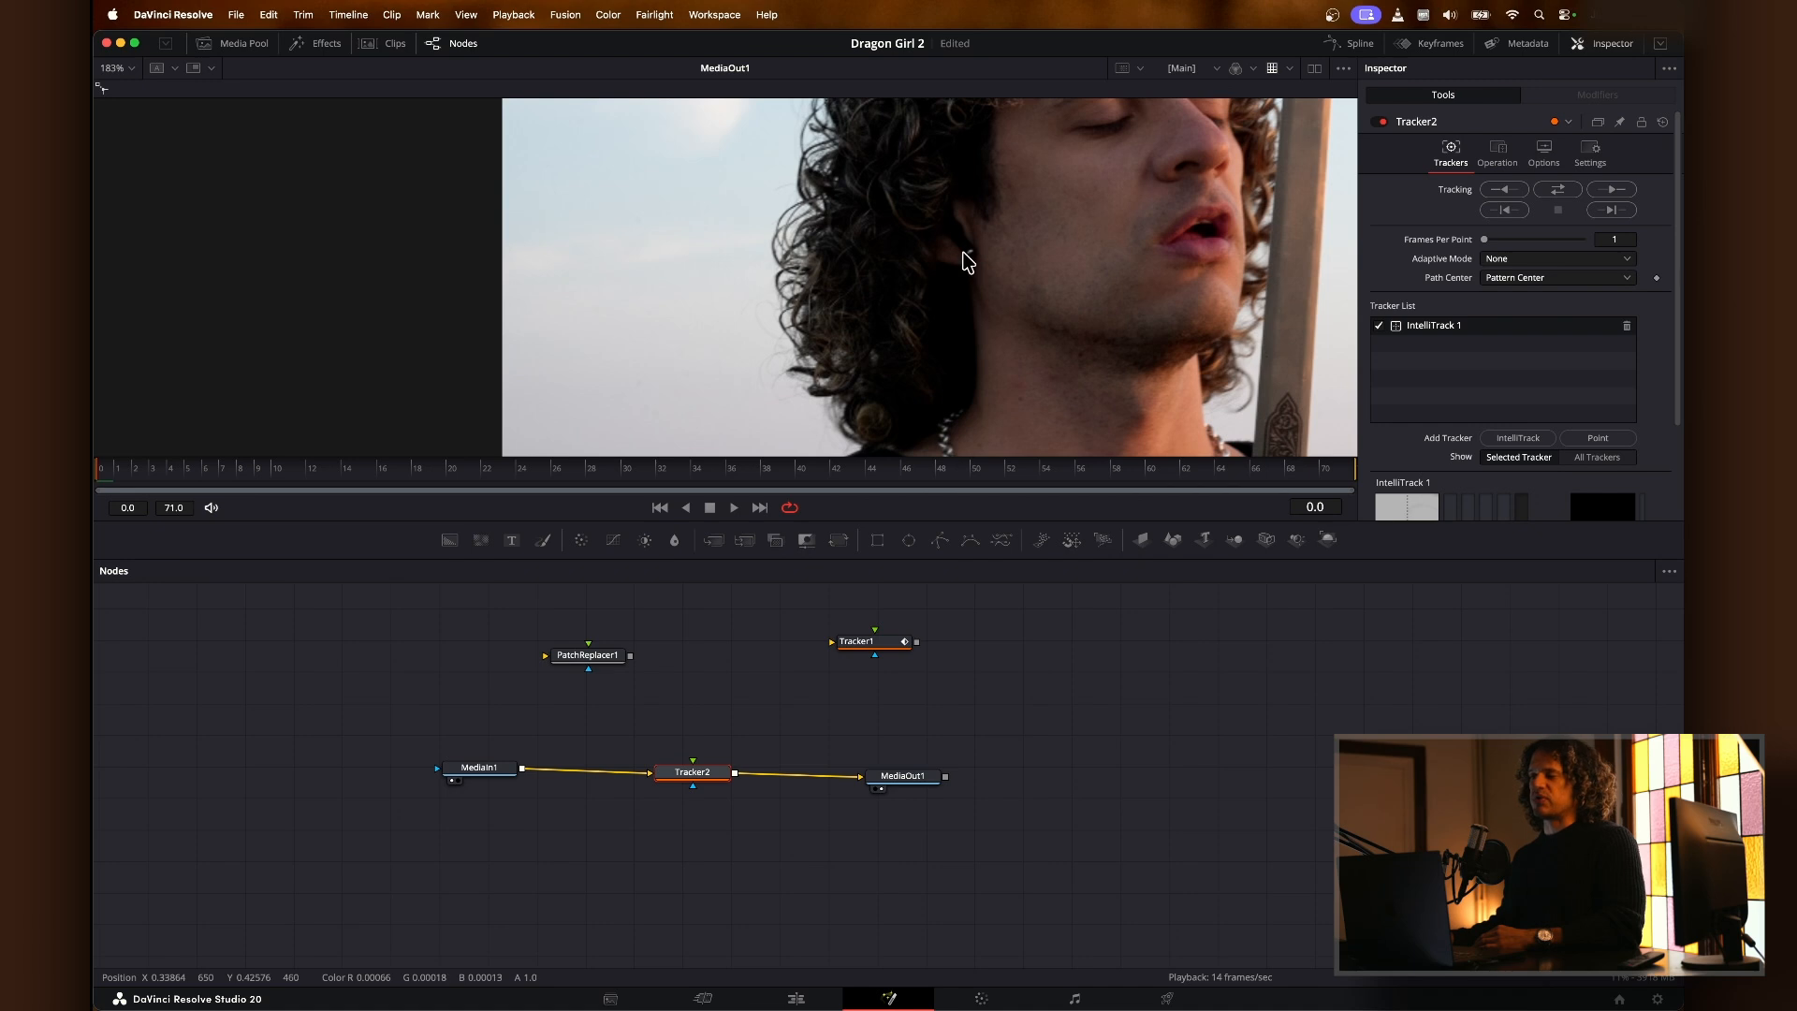
Step: At frame 0, place Tracker2's IntelliTrack point on the dark hair just below the ear
drag(885, 199, 817, 277)
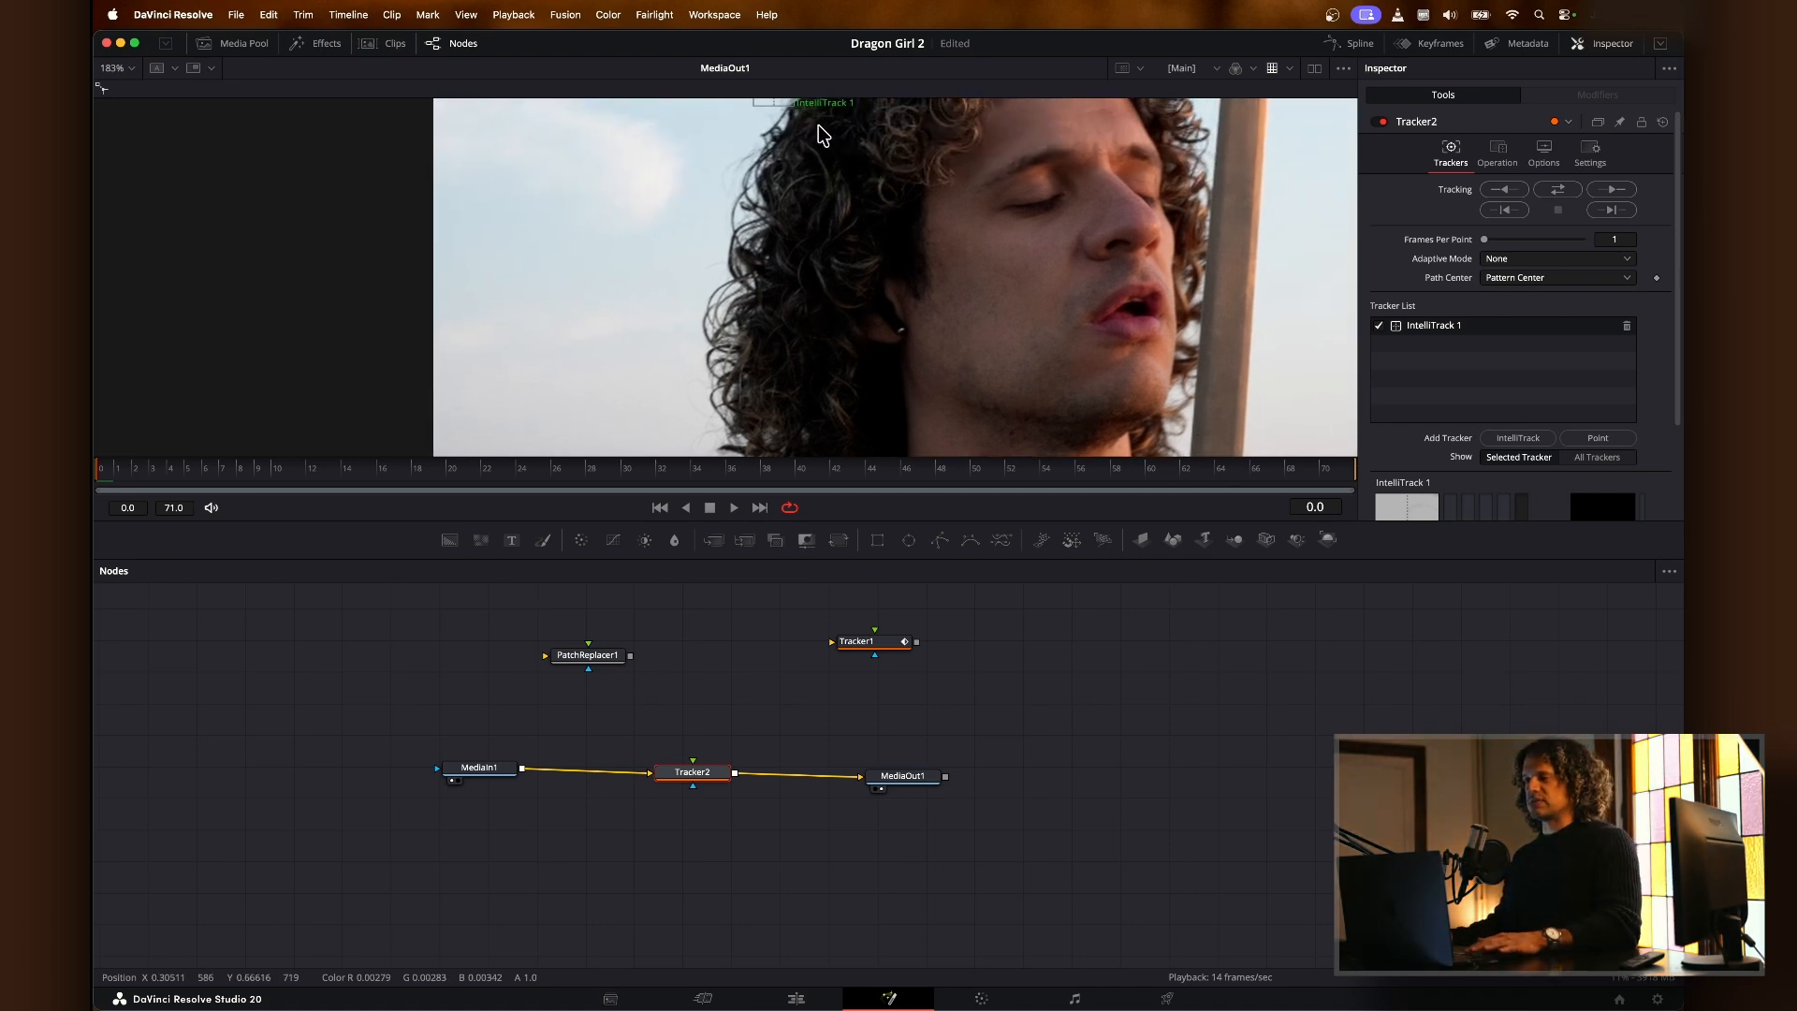
drag(815, 148, 810, 168)
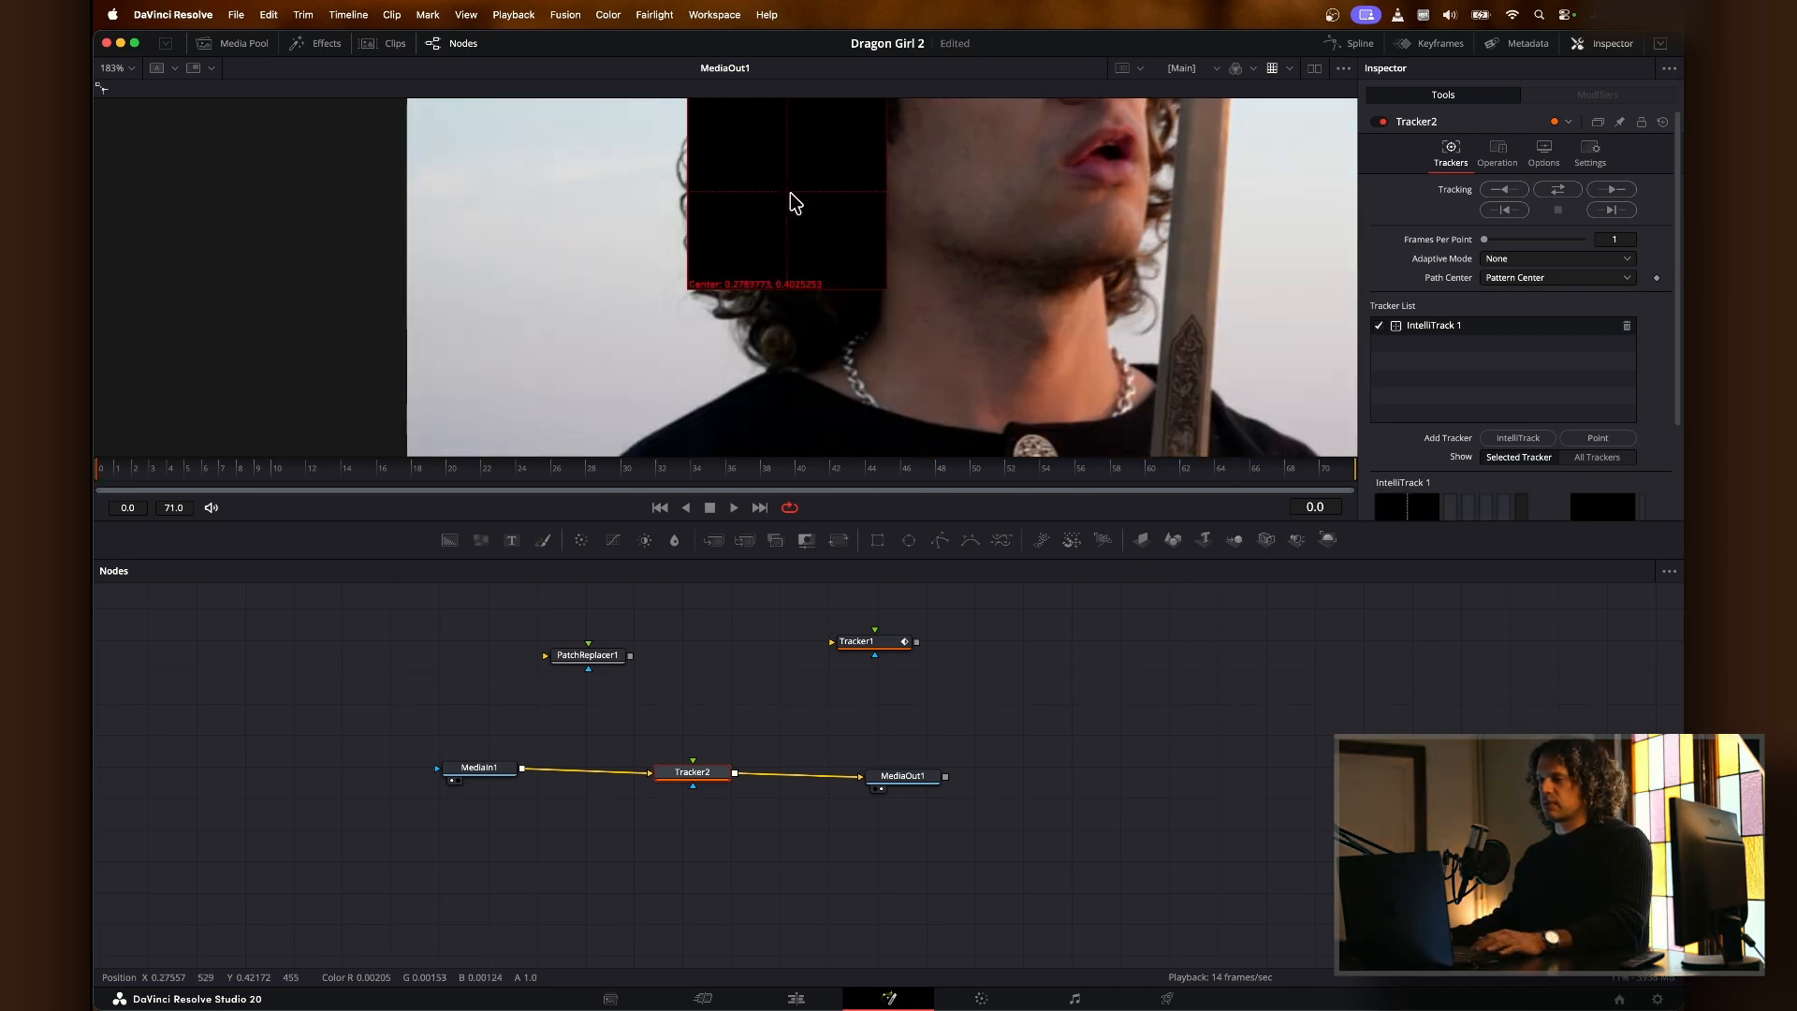
drag(790, 195, 837, 253)
drag(120, 468, 98, 466)
drag(823, 257, 816, 245)
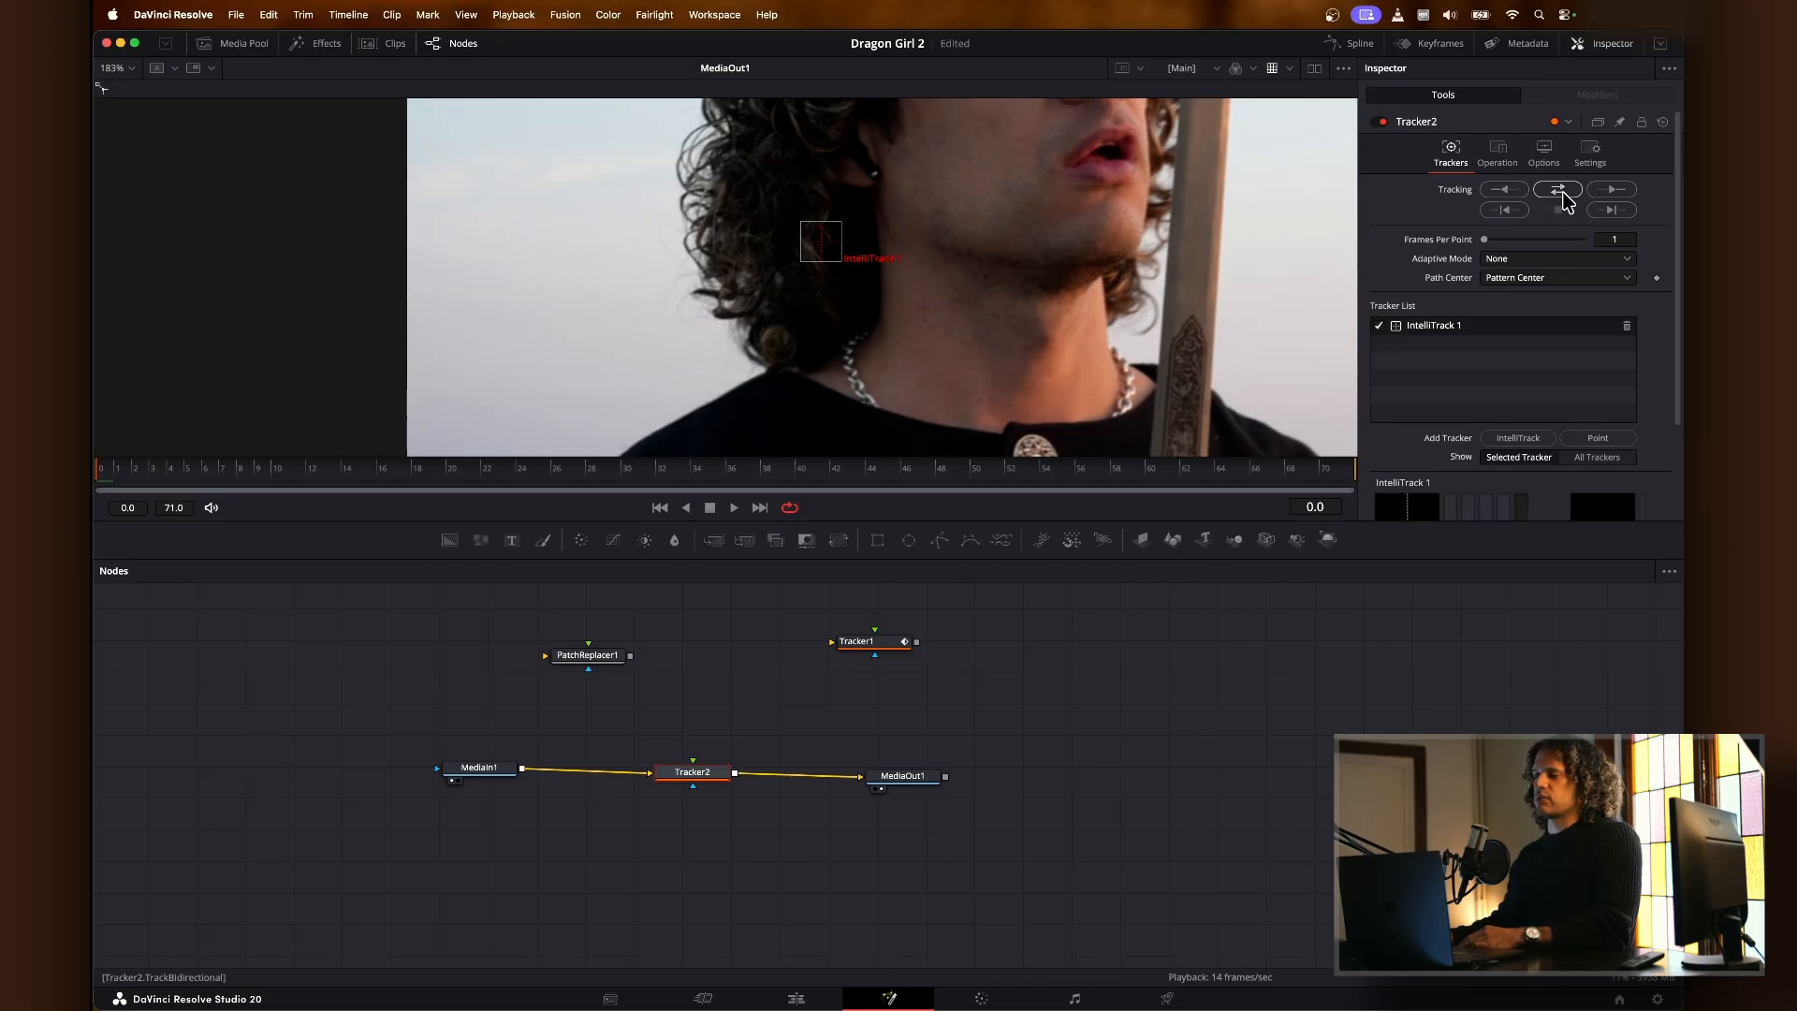
Step: Track Tracker2's hair point in both directions through the clip
click(904, 777)
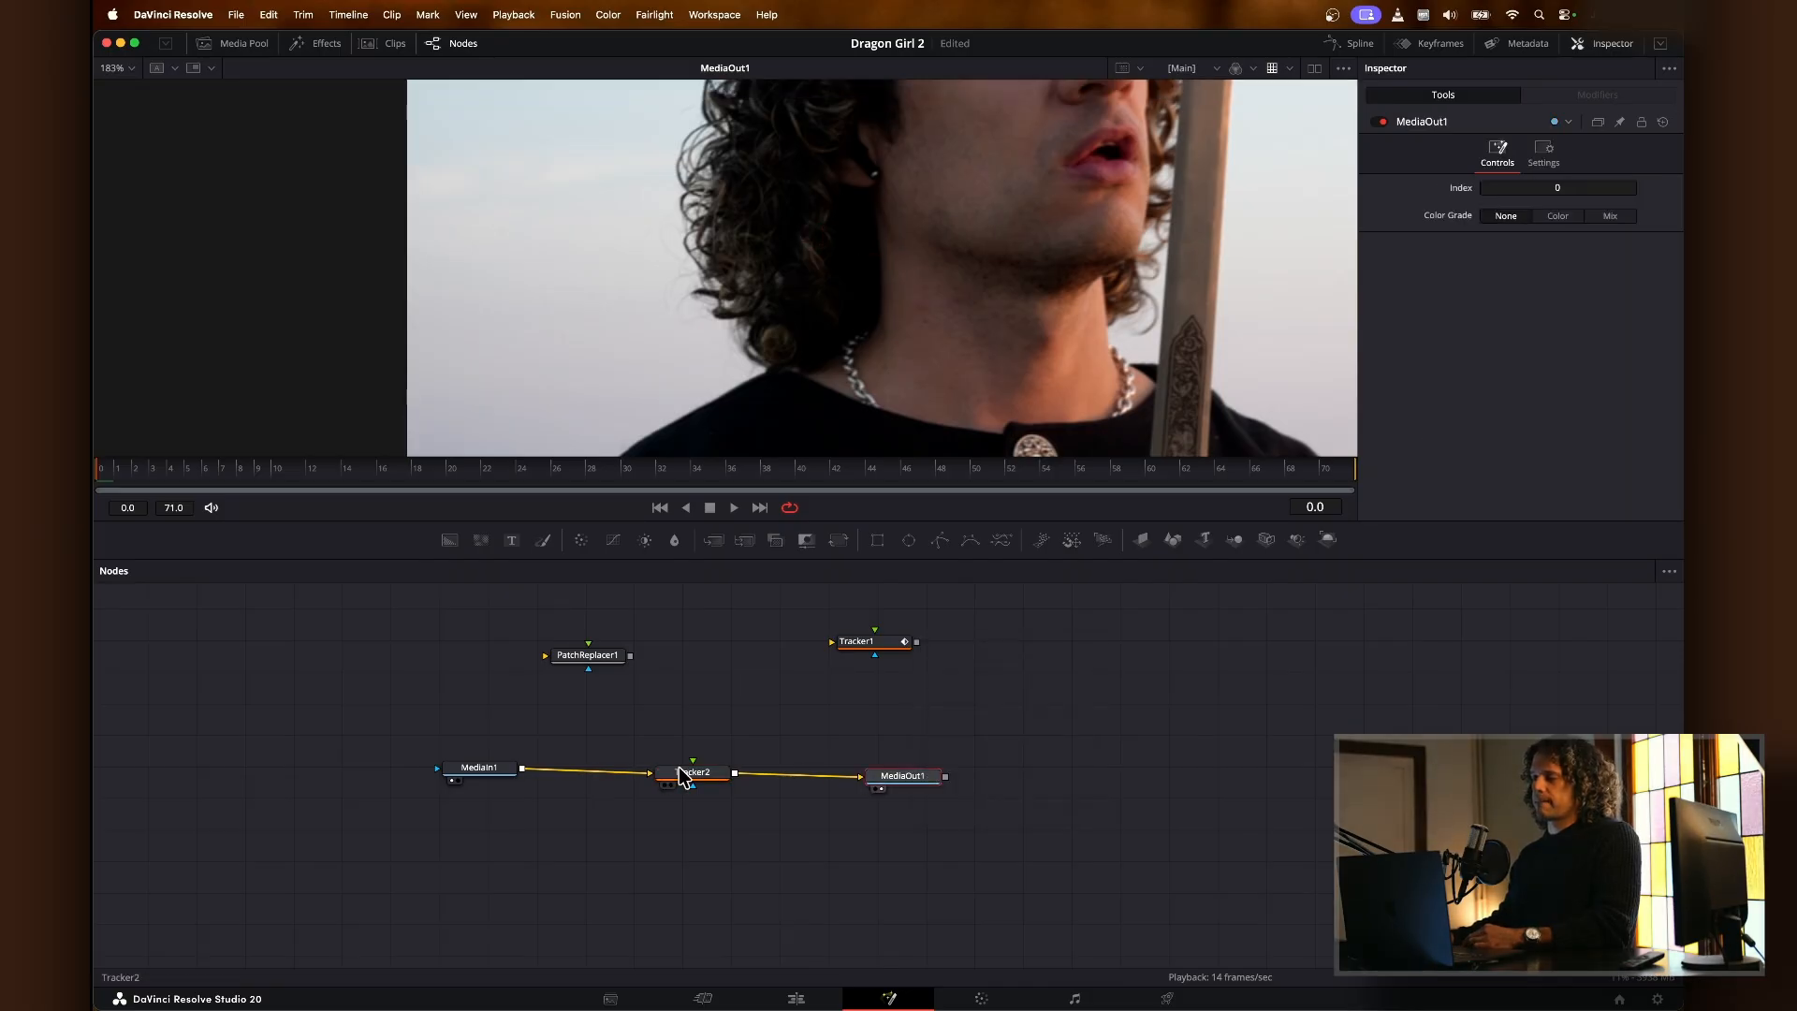
click(681, 774)
click(1571, 191)
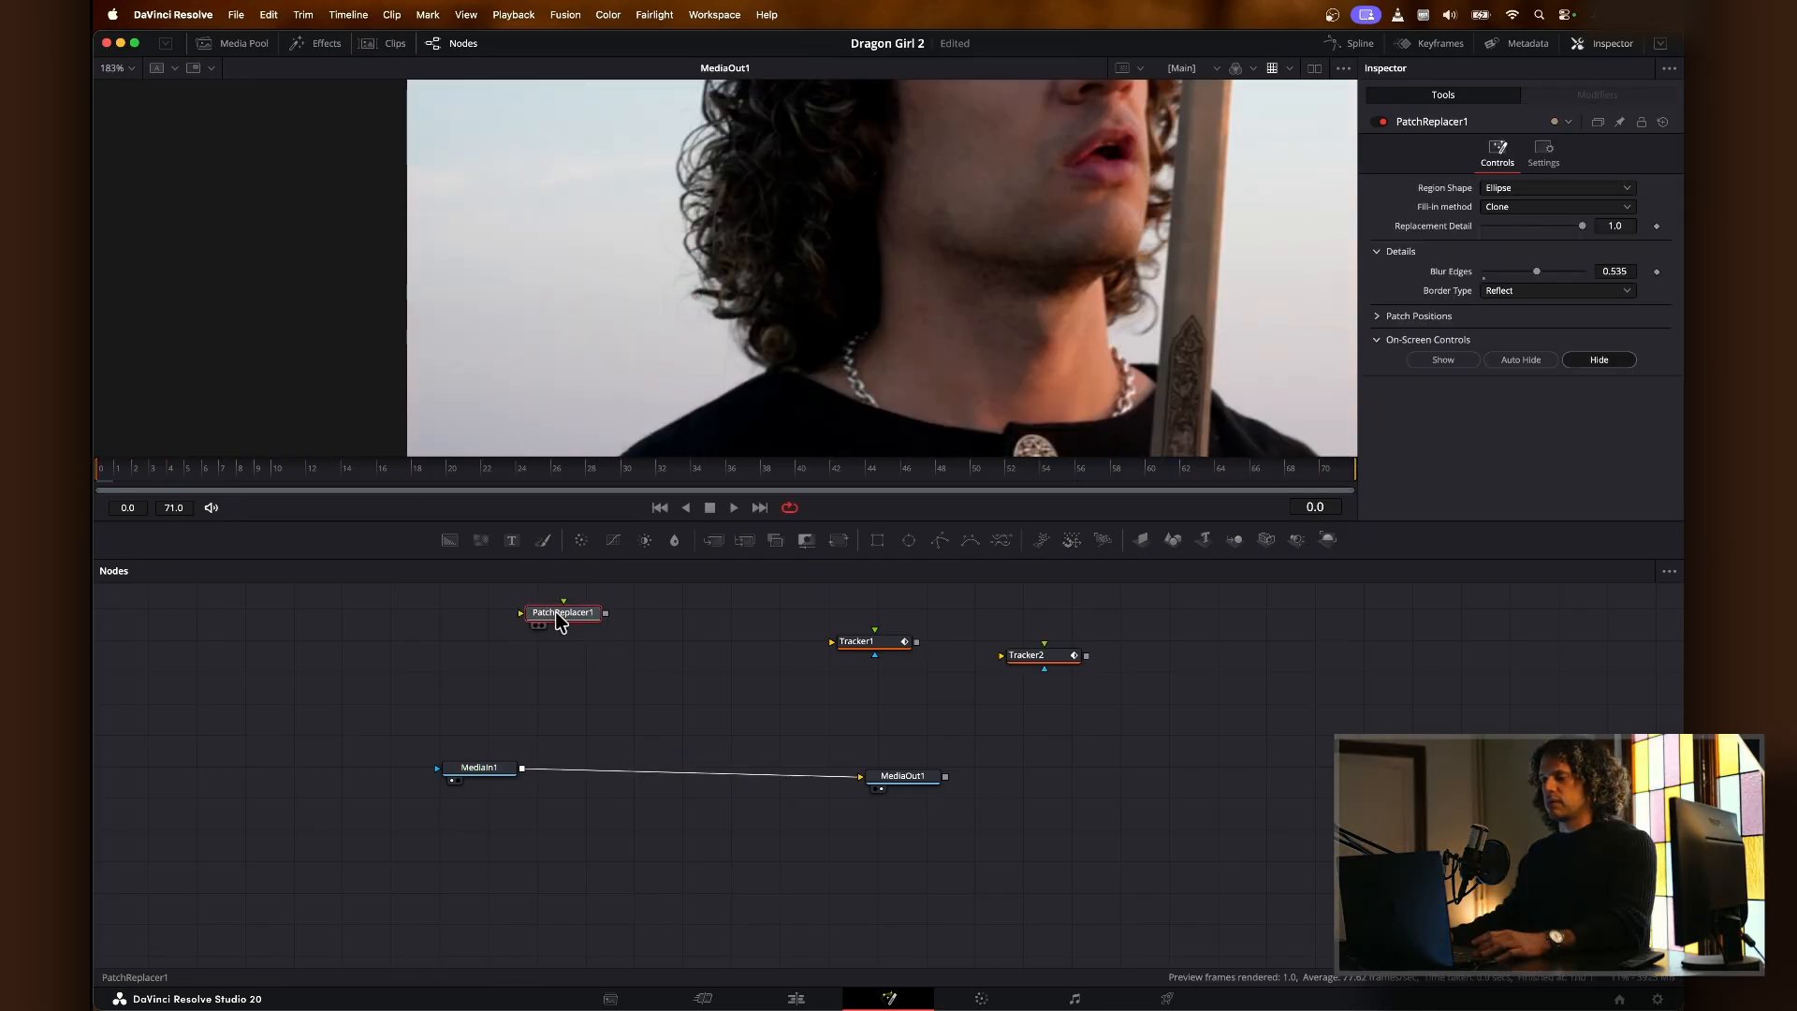
Step: Reinsert the Patch Replacer between MediaIn1 and MediaOut1 and expand its Patch Positions settings
drag(570, 621, 695, 778)
click(1630, 317)
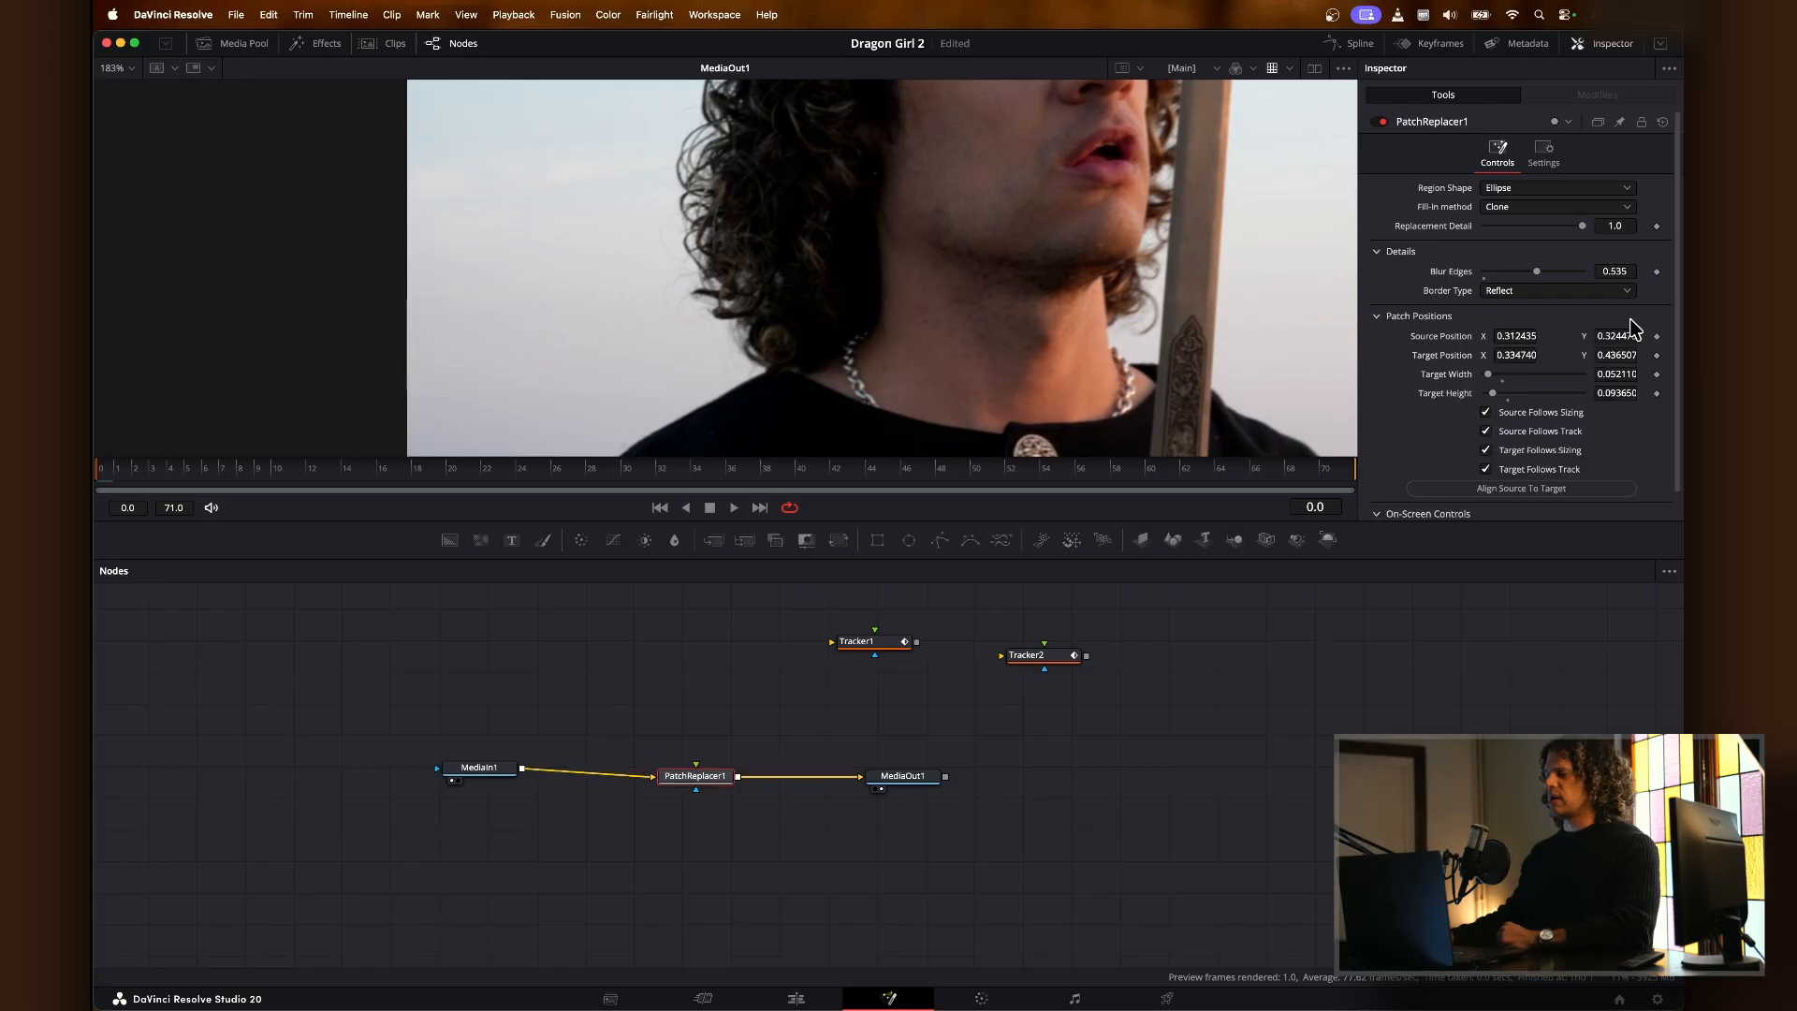
Step: Connect the Patch Replacer's Target Position to Tracker1IntelliTrack1Path's Position and its Source Position to Tracker2IntelliTrack1Path's Position
right_click(1649, 363)
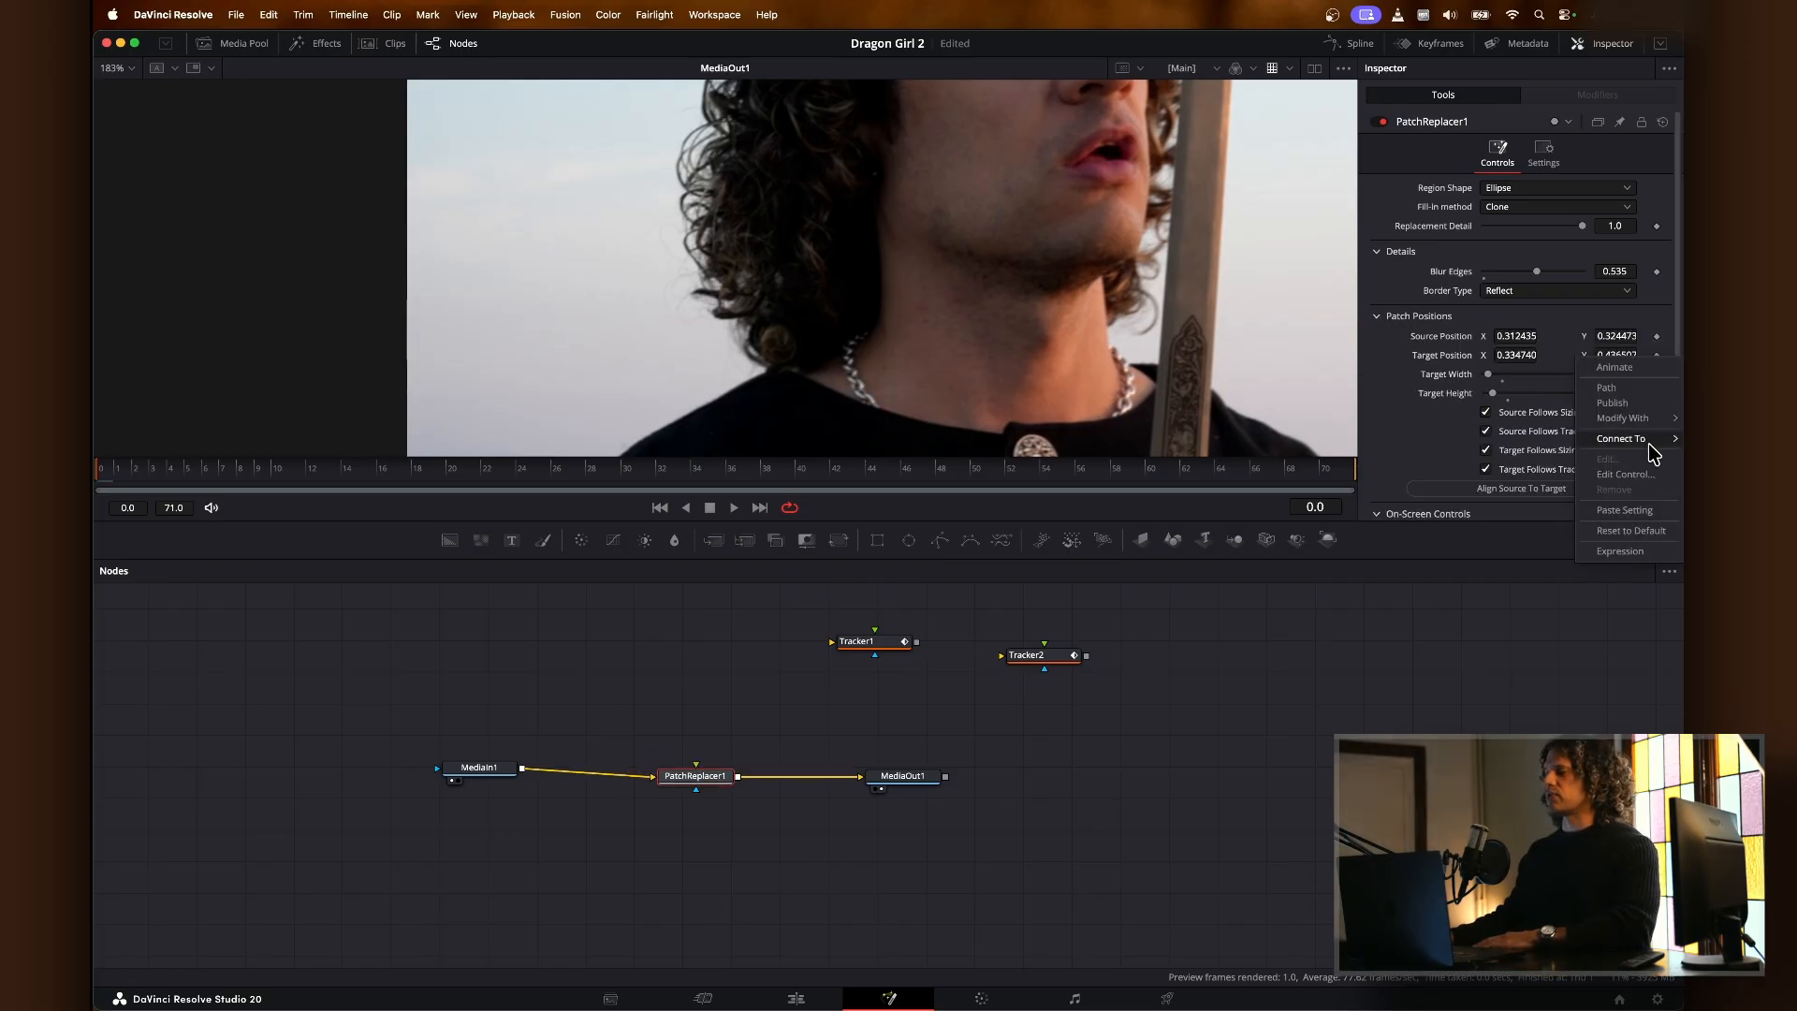
mouse_move(1633, 440)
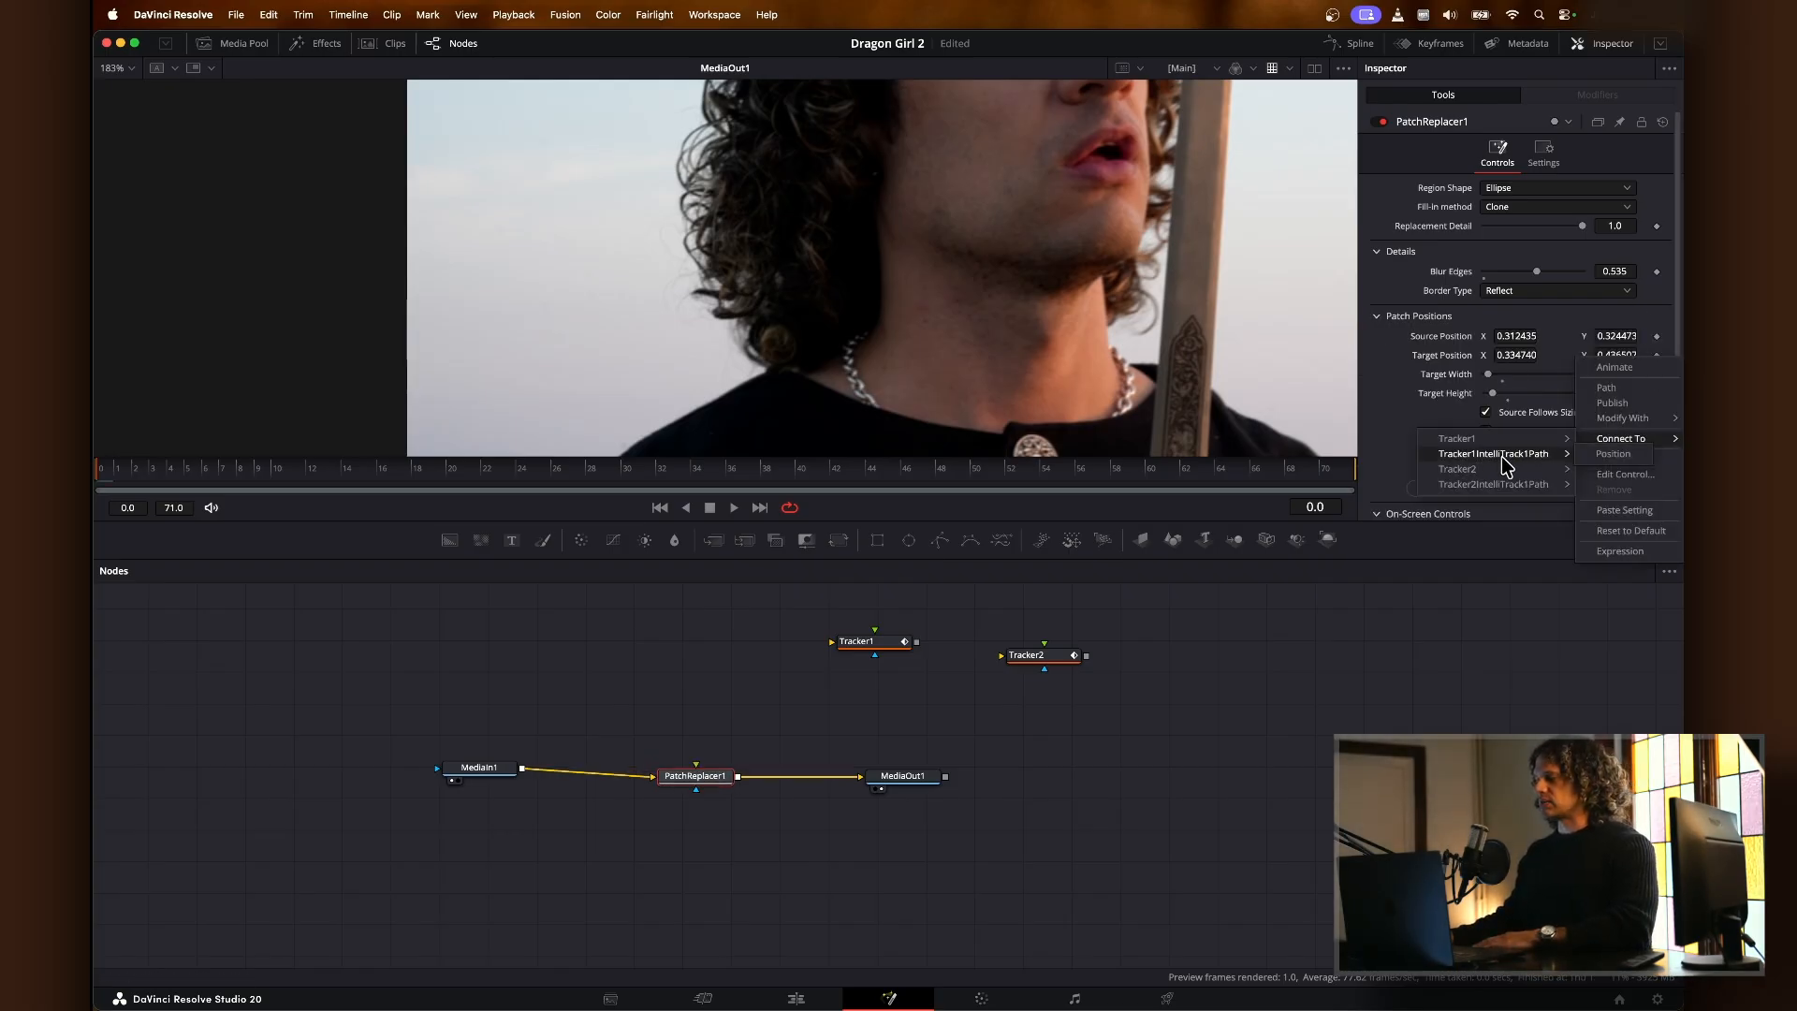
click(1613, 454)
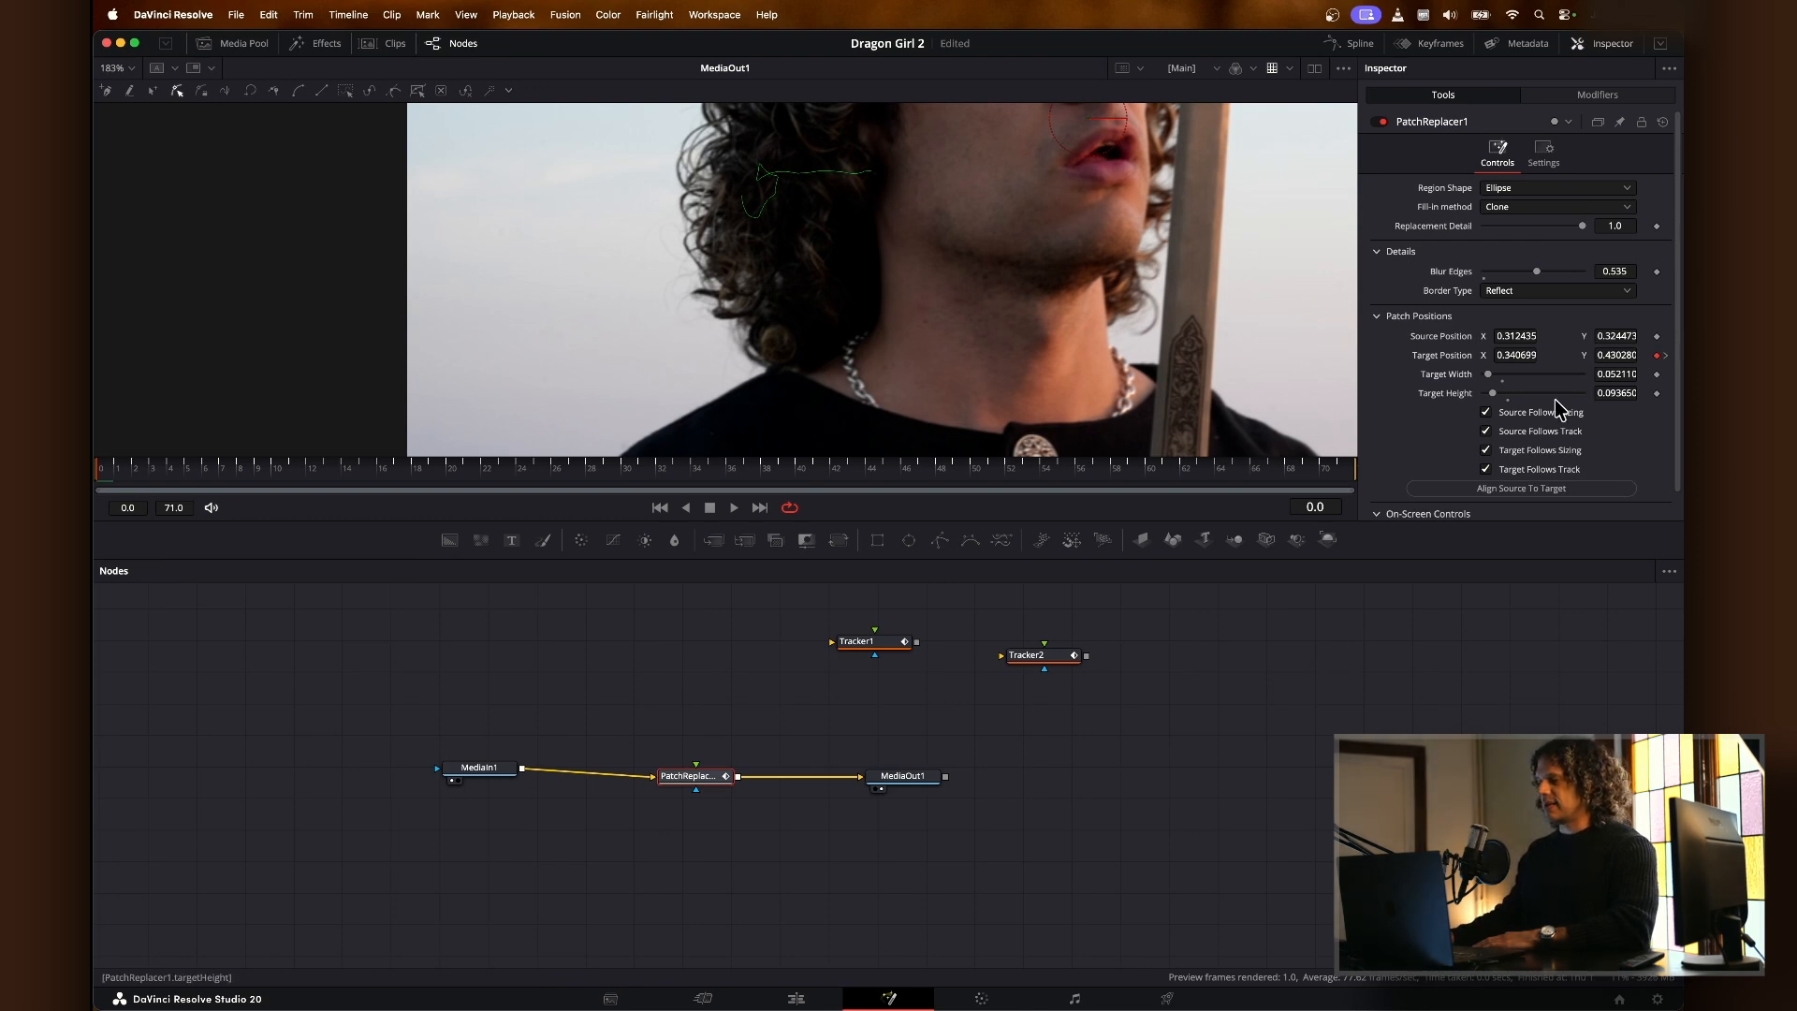
right_click(1649, 346)
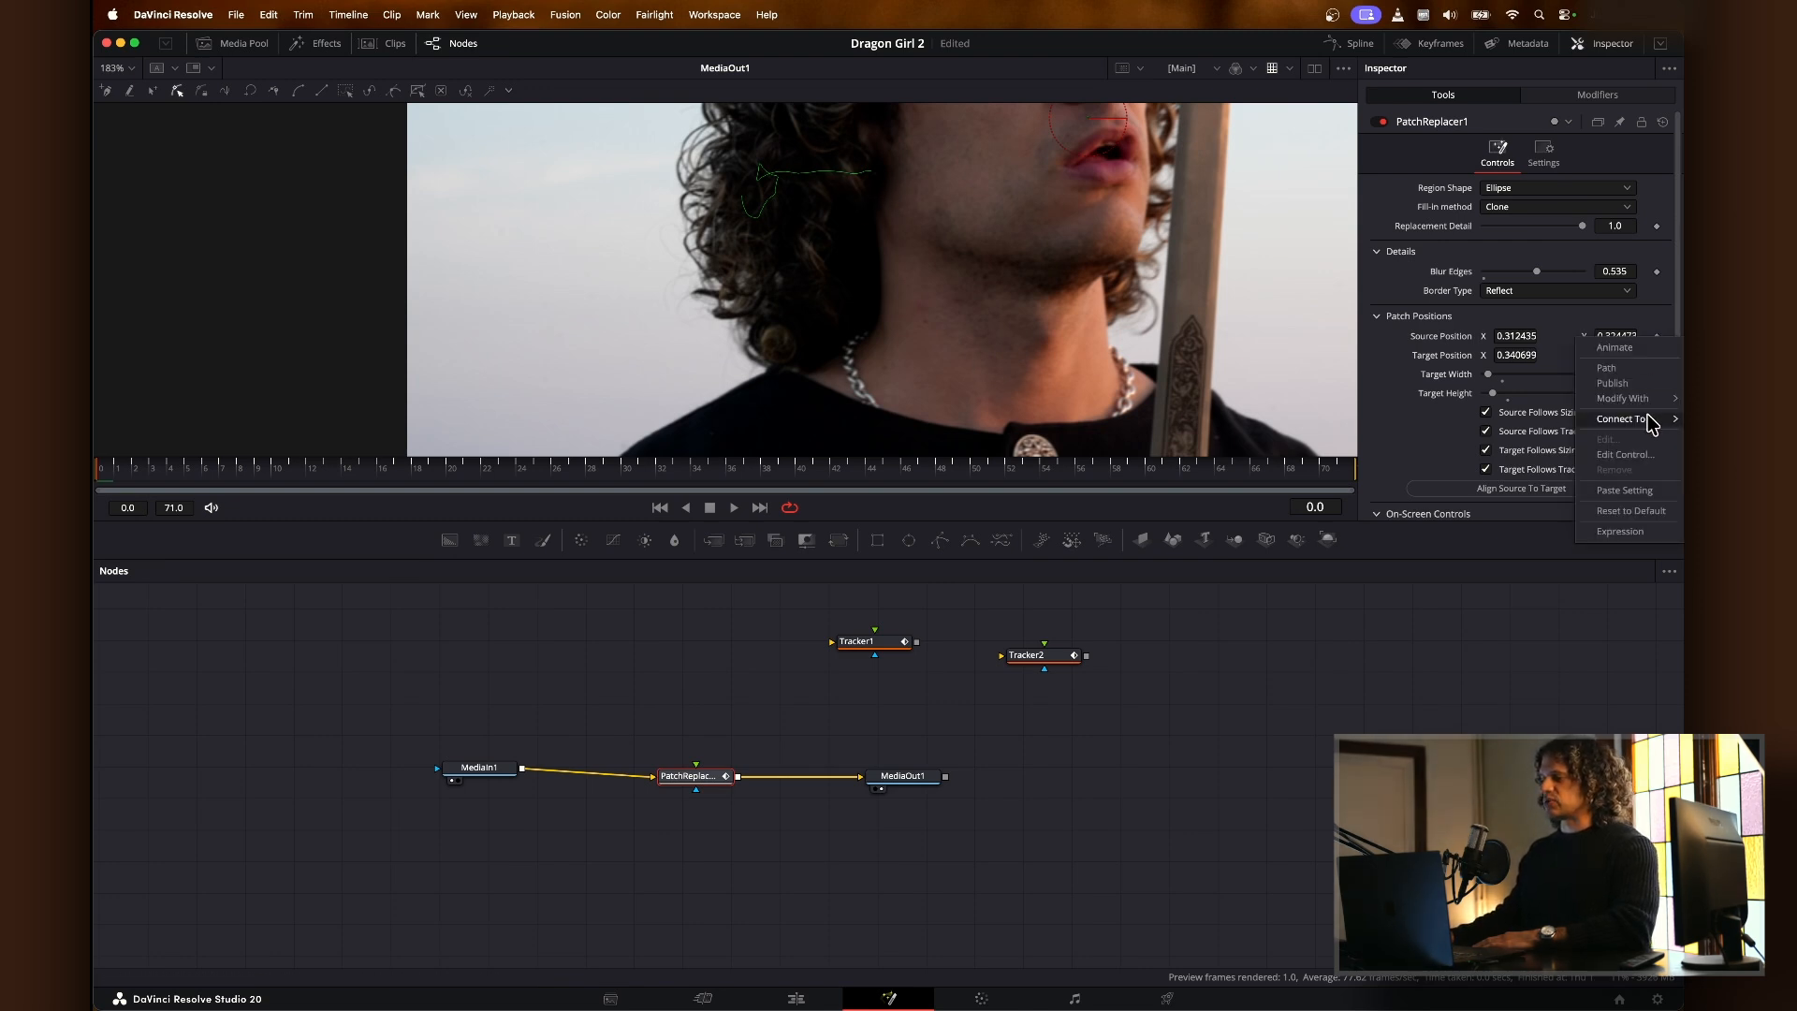
mouse_move(1651, 421)
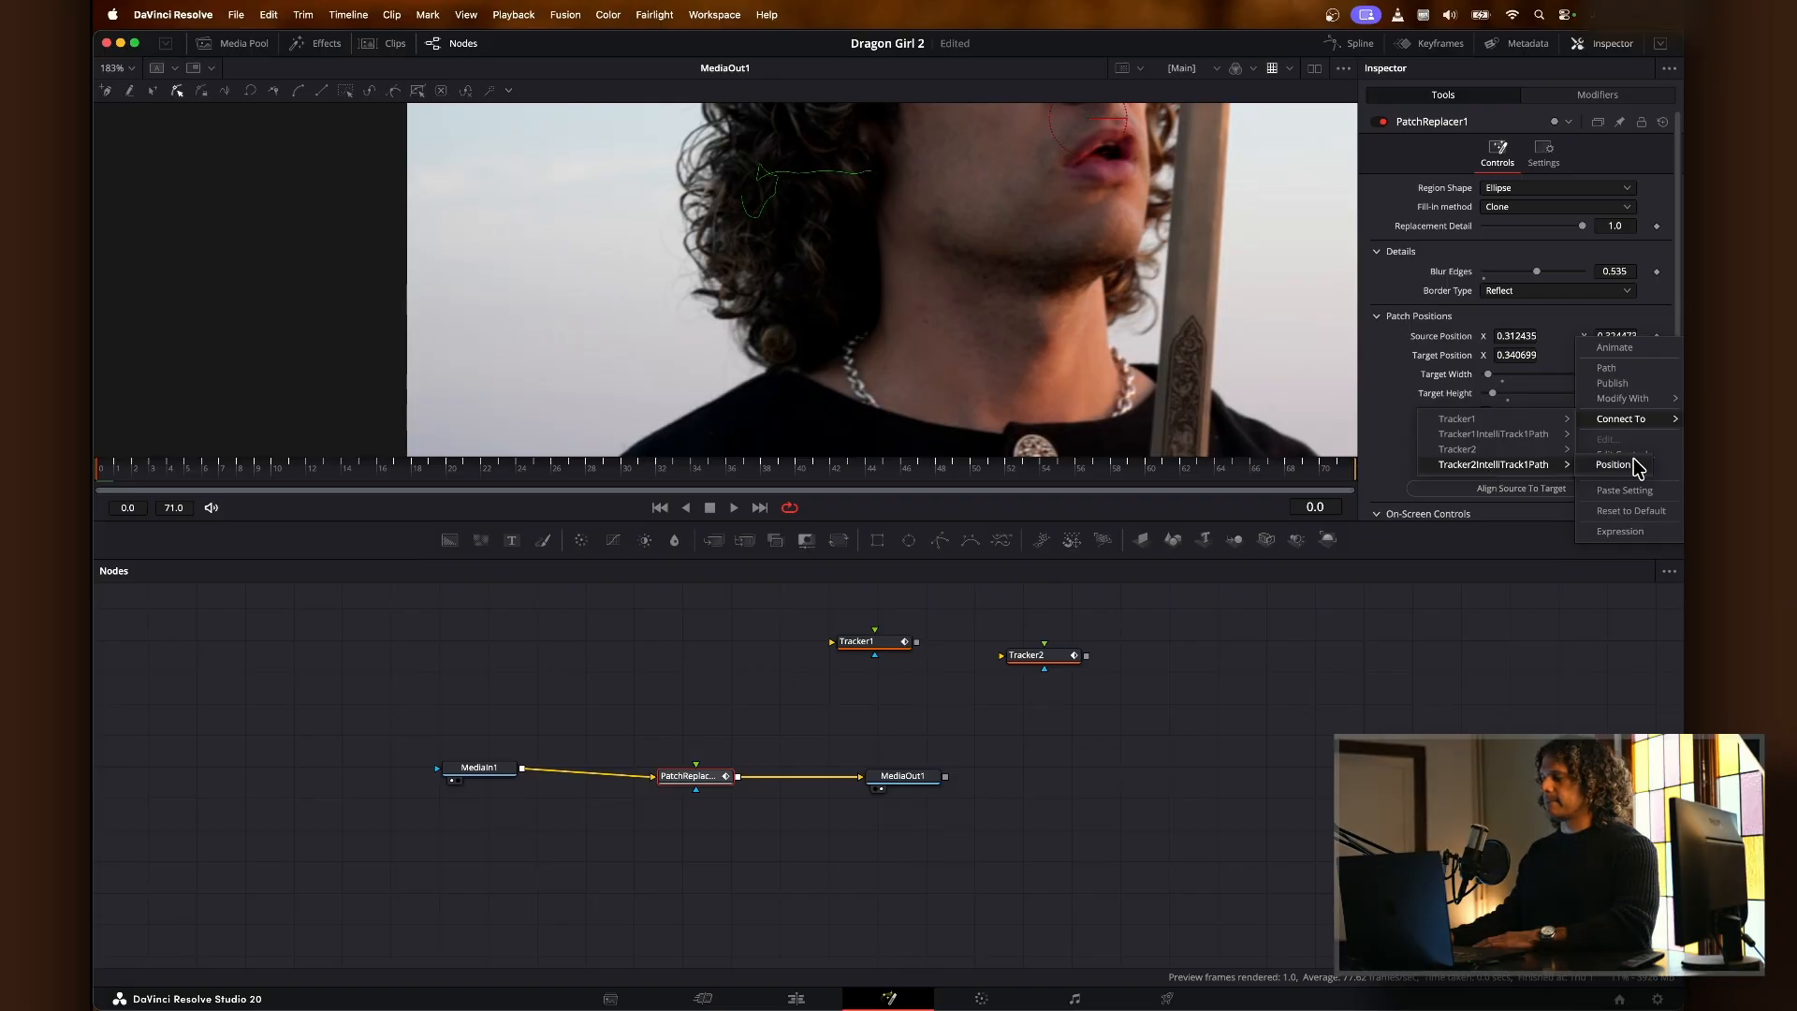
click(1613, 465)
Step: Check the tracked patch across the clip and set the Patch Replacer's Blur Edges to 0.496
click(516, 484)
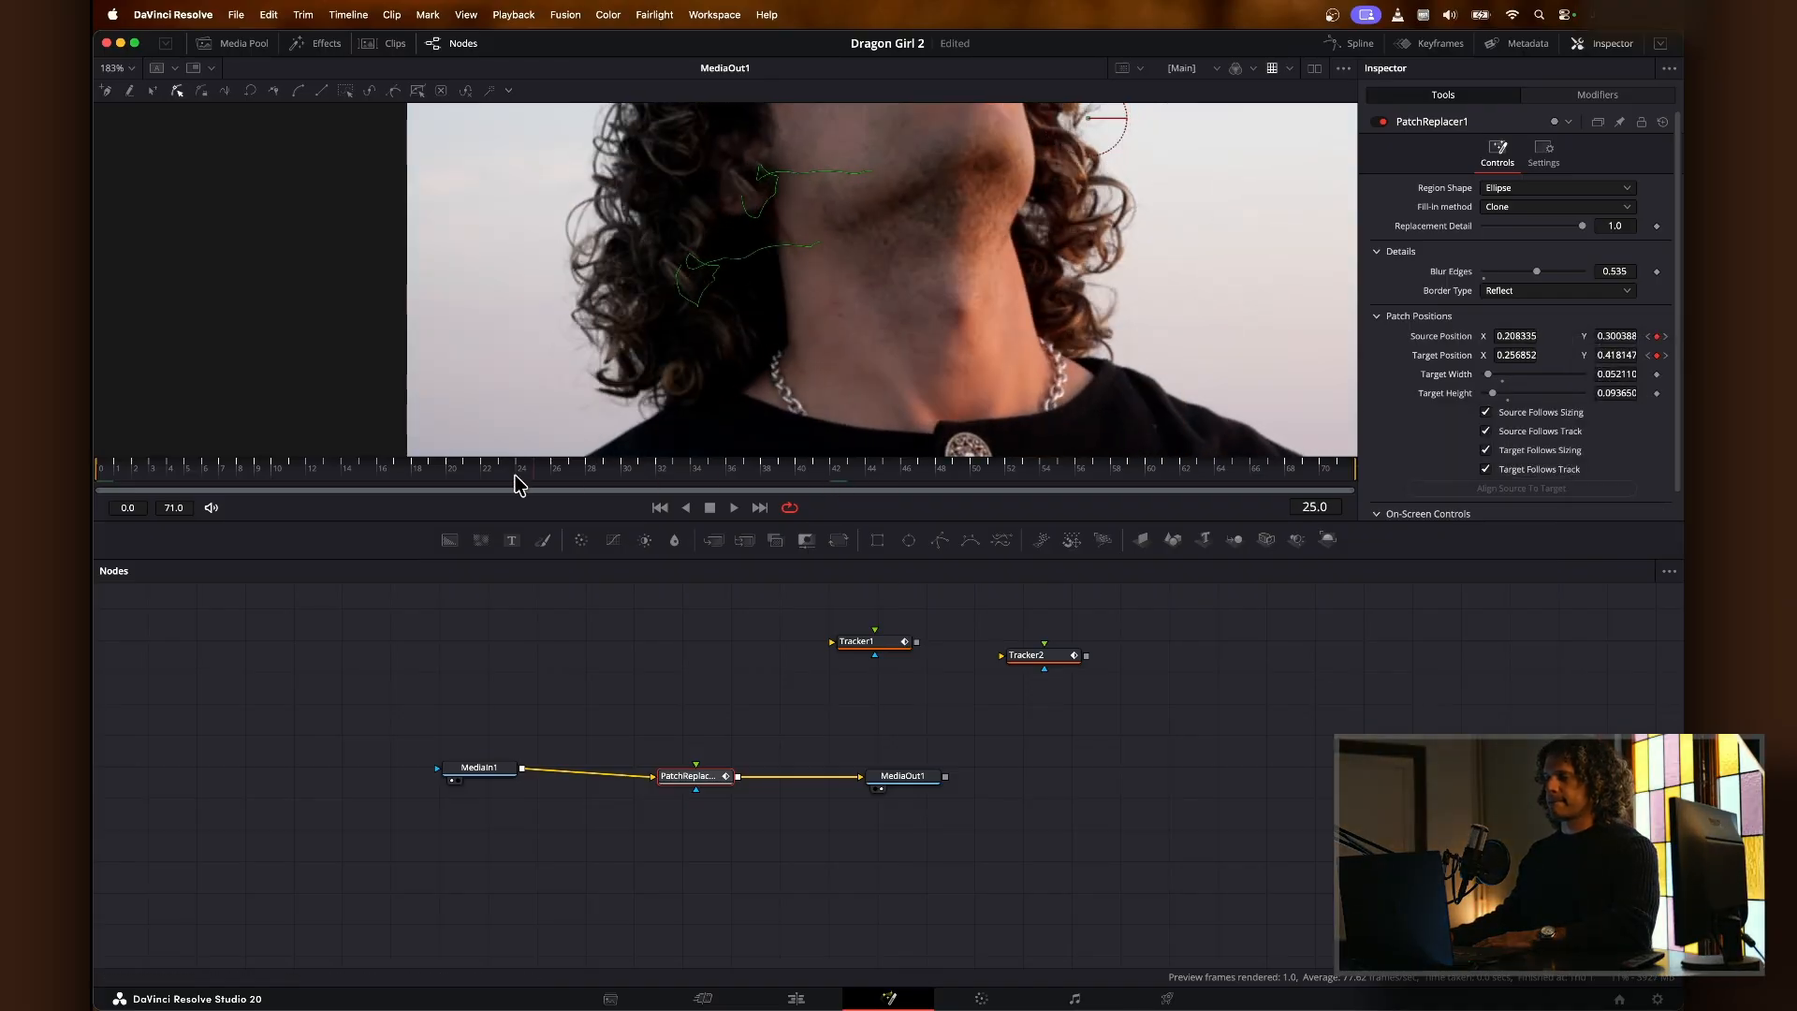
drag(516, 477, 1265, 485)
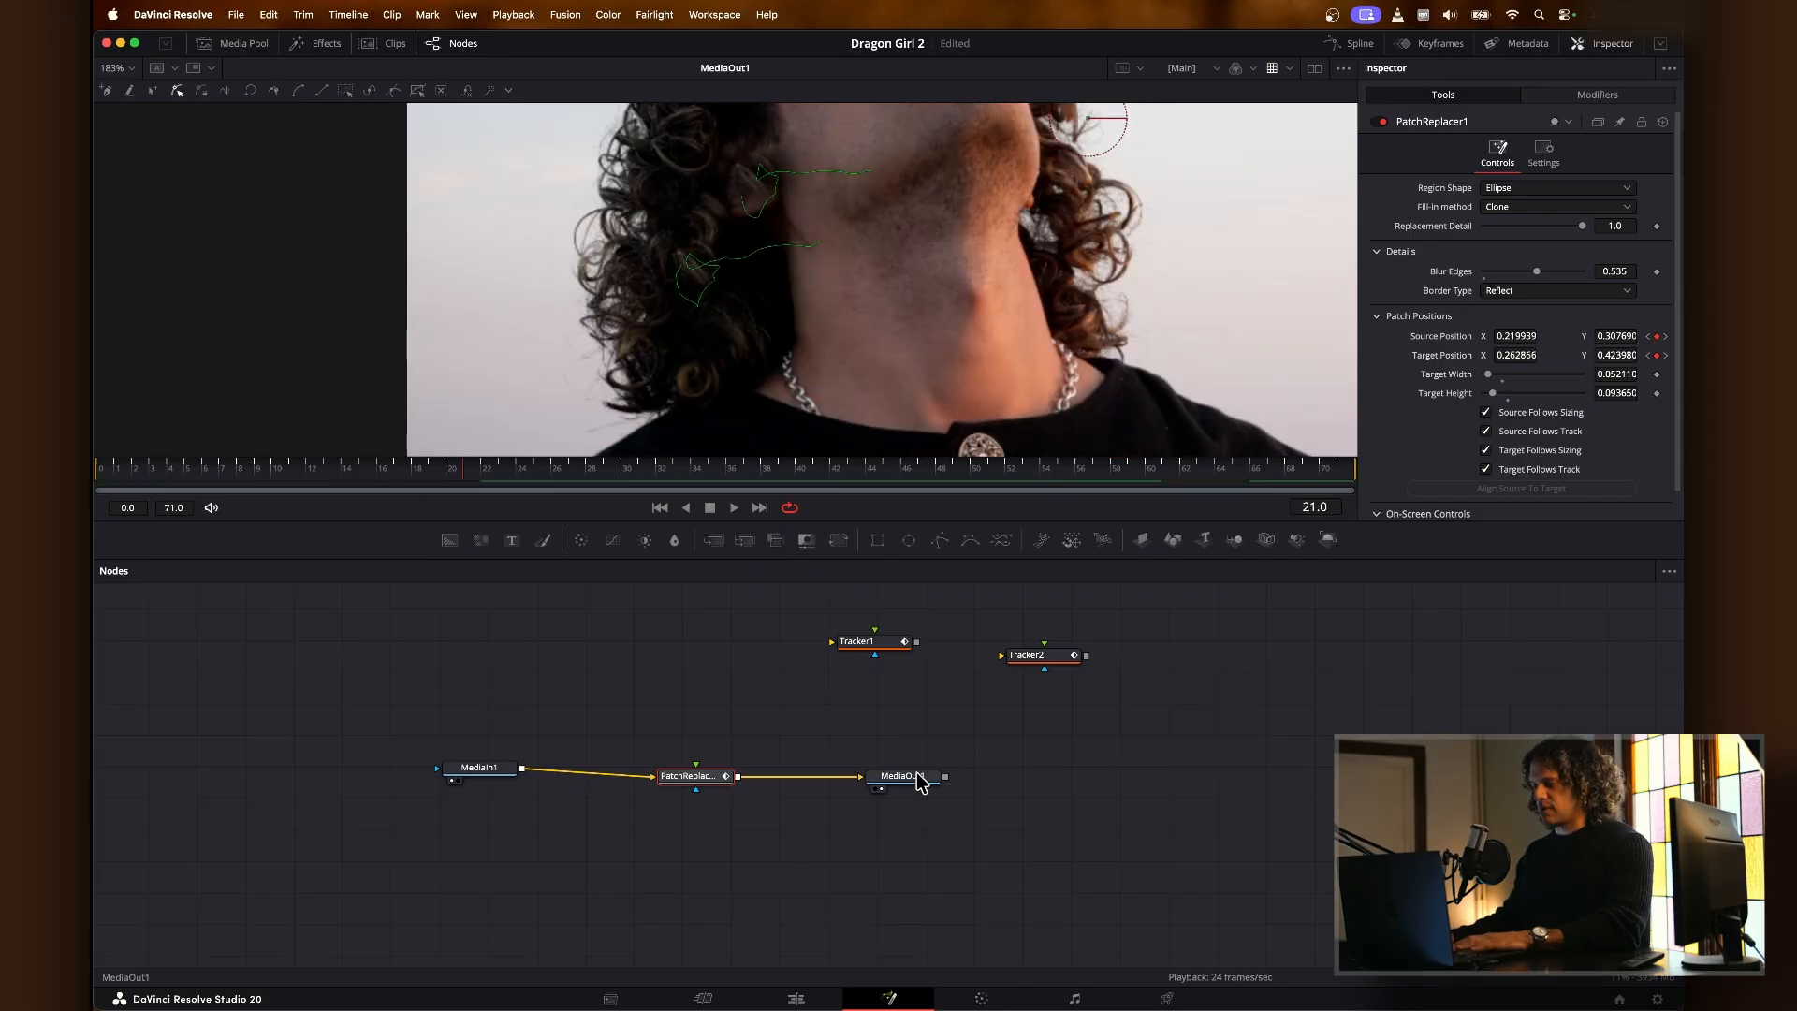
click(913, 776)
mouse_move(802, 479)
mouse_down()
mouse_move(1006, 479)
mouse_move(788, 498)
mouse_up()
click(673, 769)
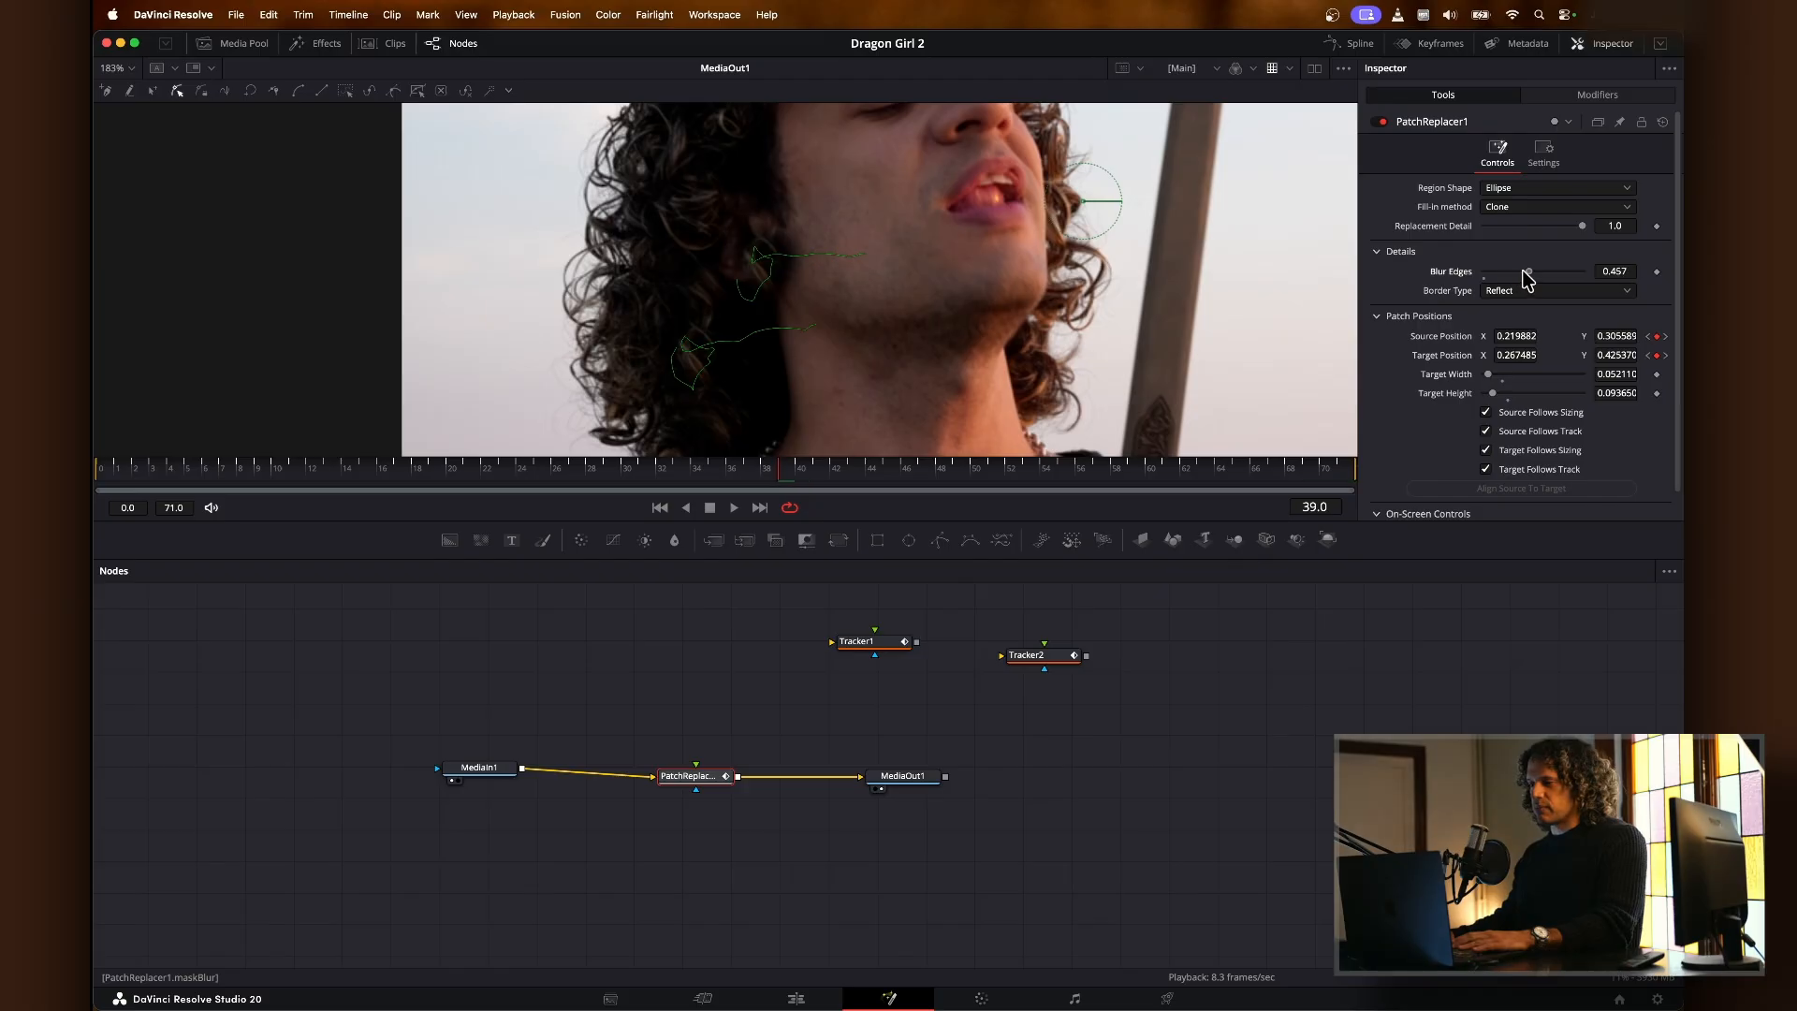
drag(795, 459, 668, 474)
key(space)
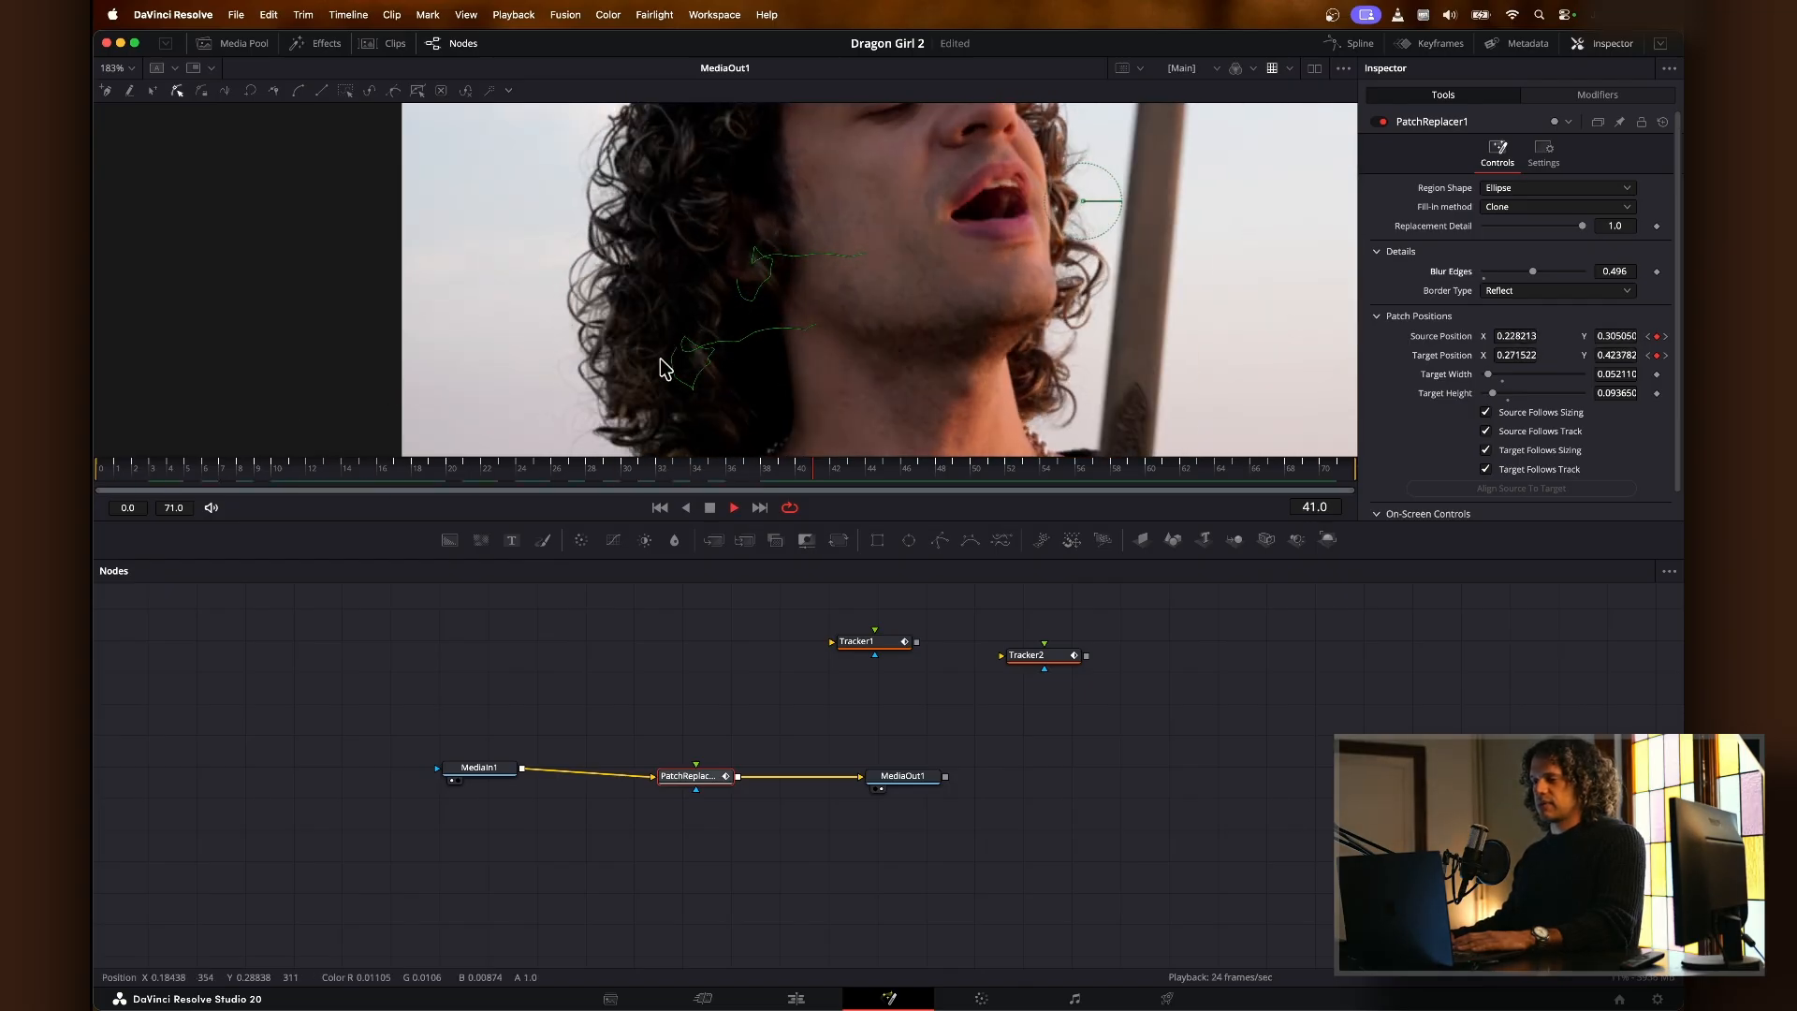
Step: Play Fusion Clip 1 full screen from the Edit page and scrub its second half to review the earring removal
key(shift+4)
click(632, 575)
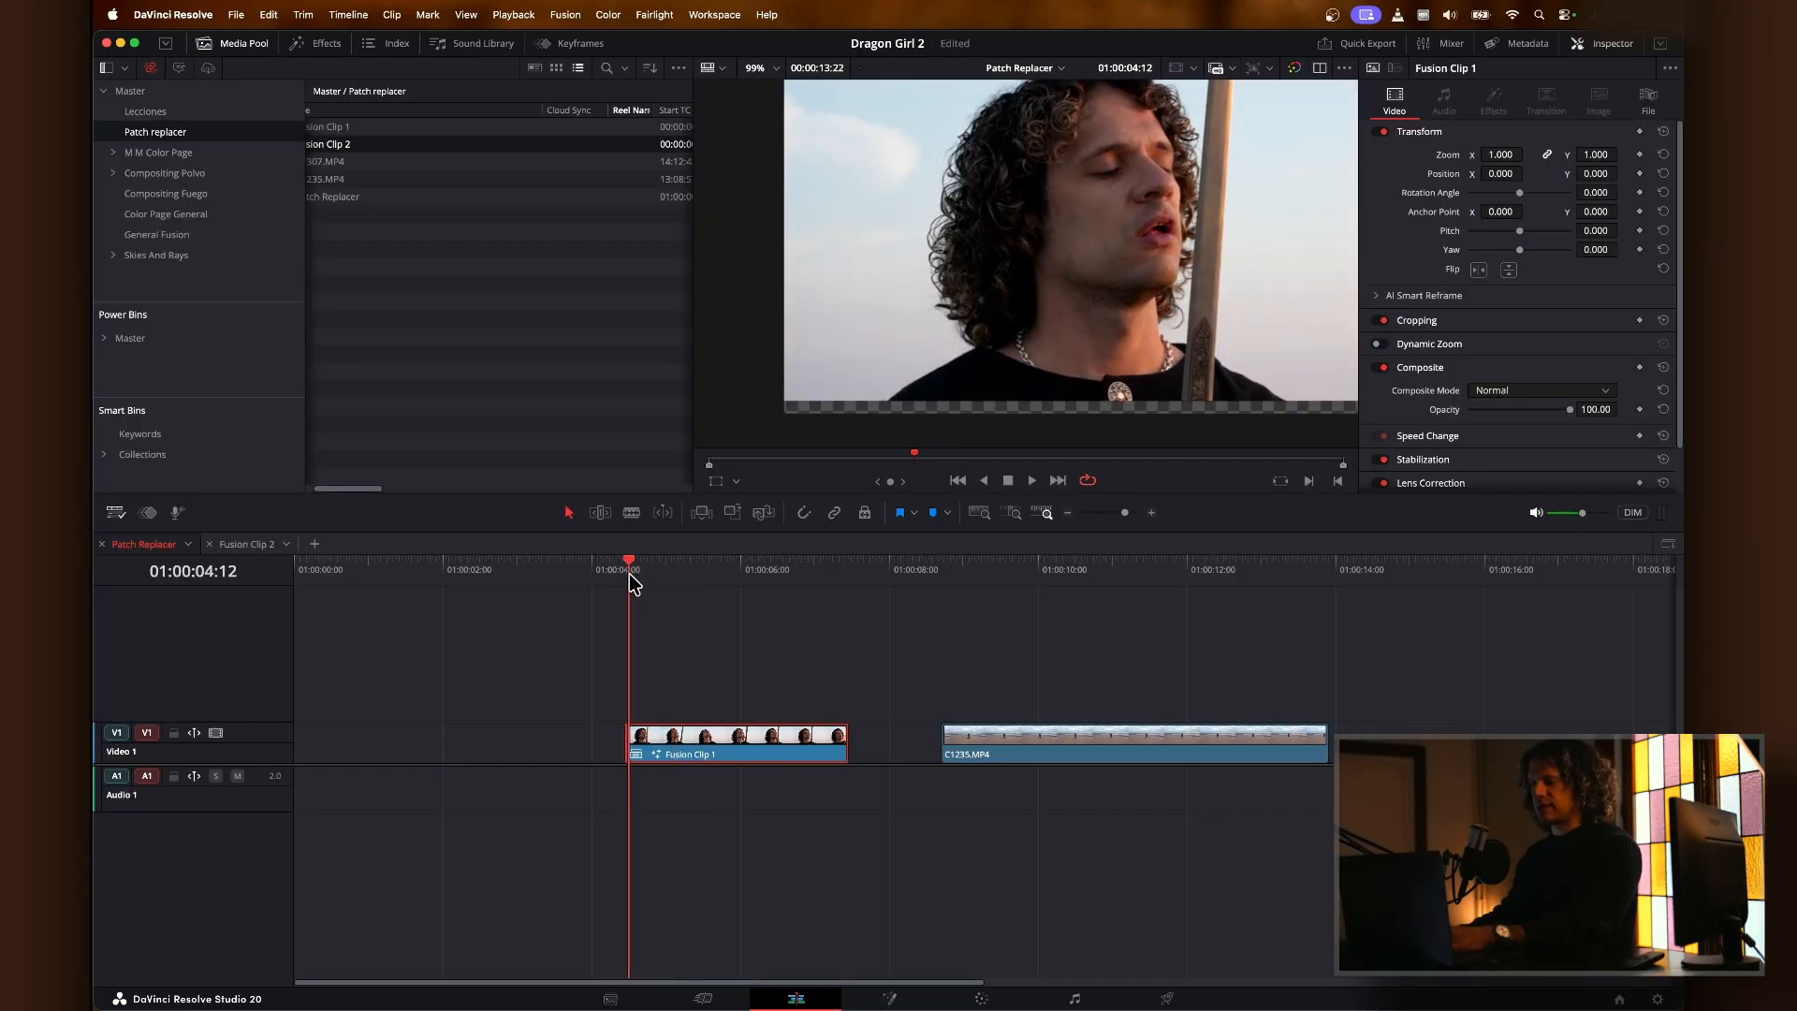
key(super+f)
key(space)
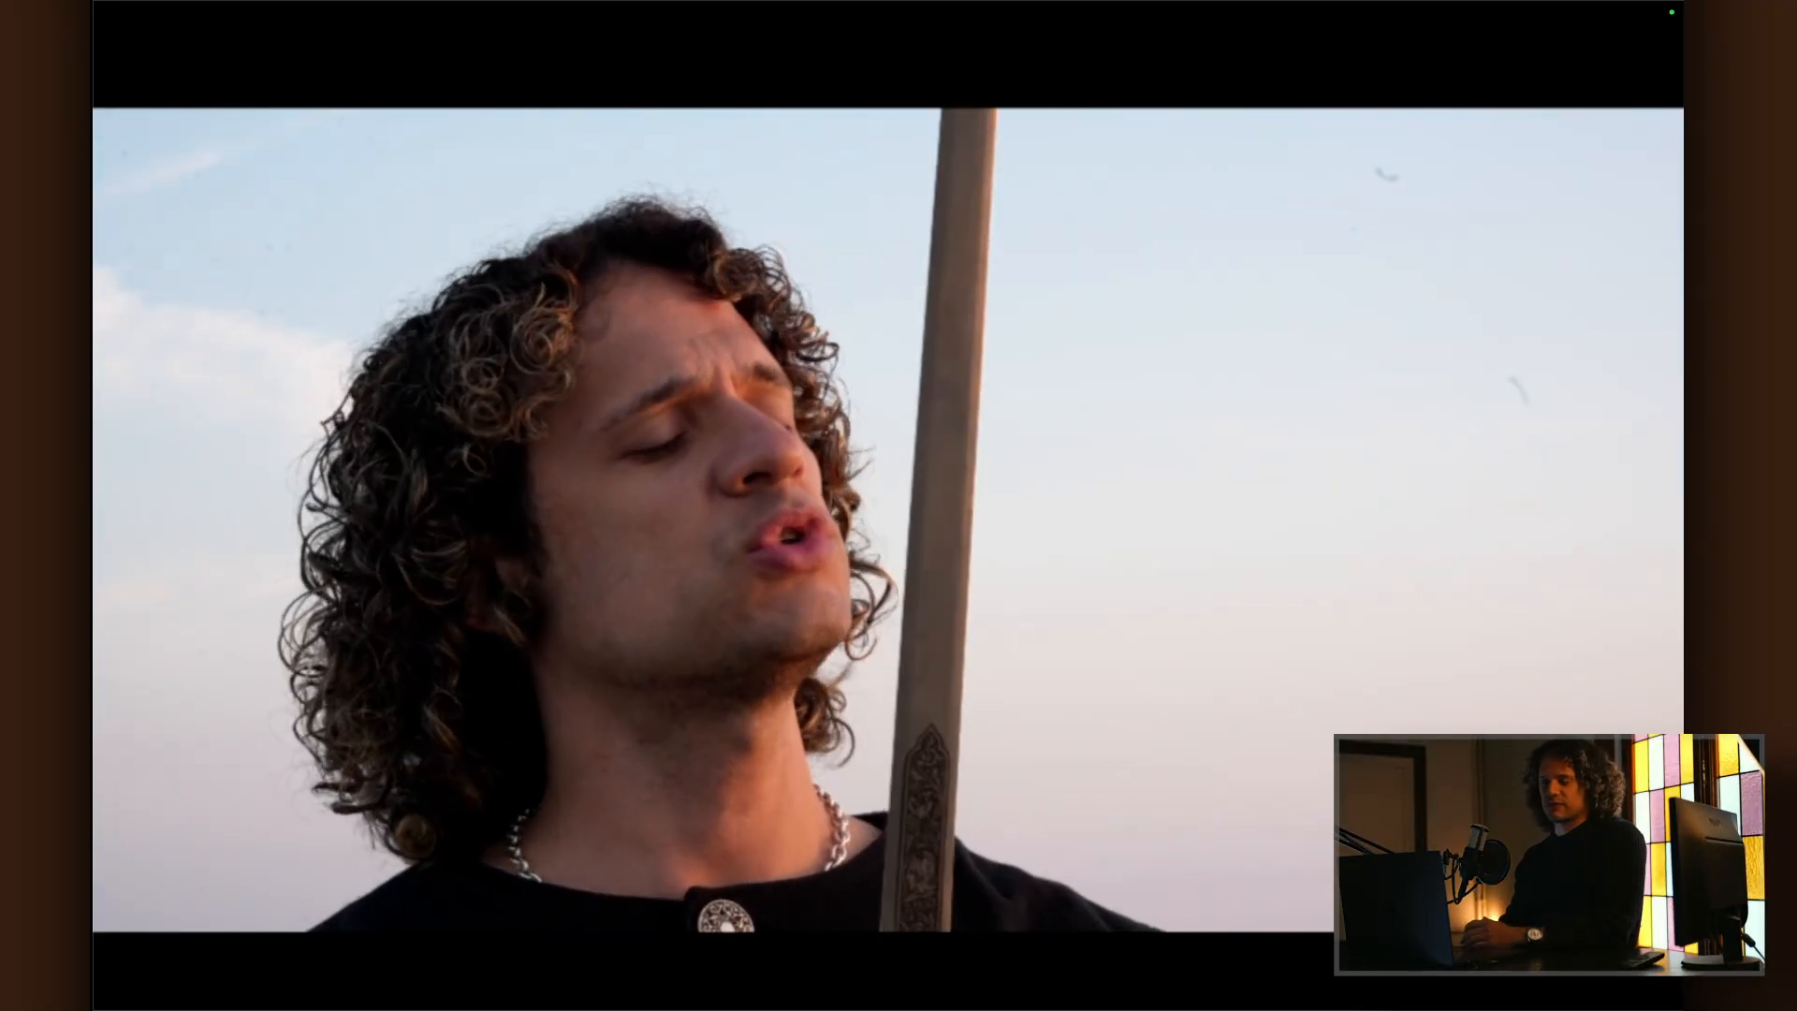
key(Escape)
drag(716, 573, 786, 564)
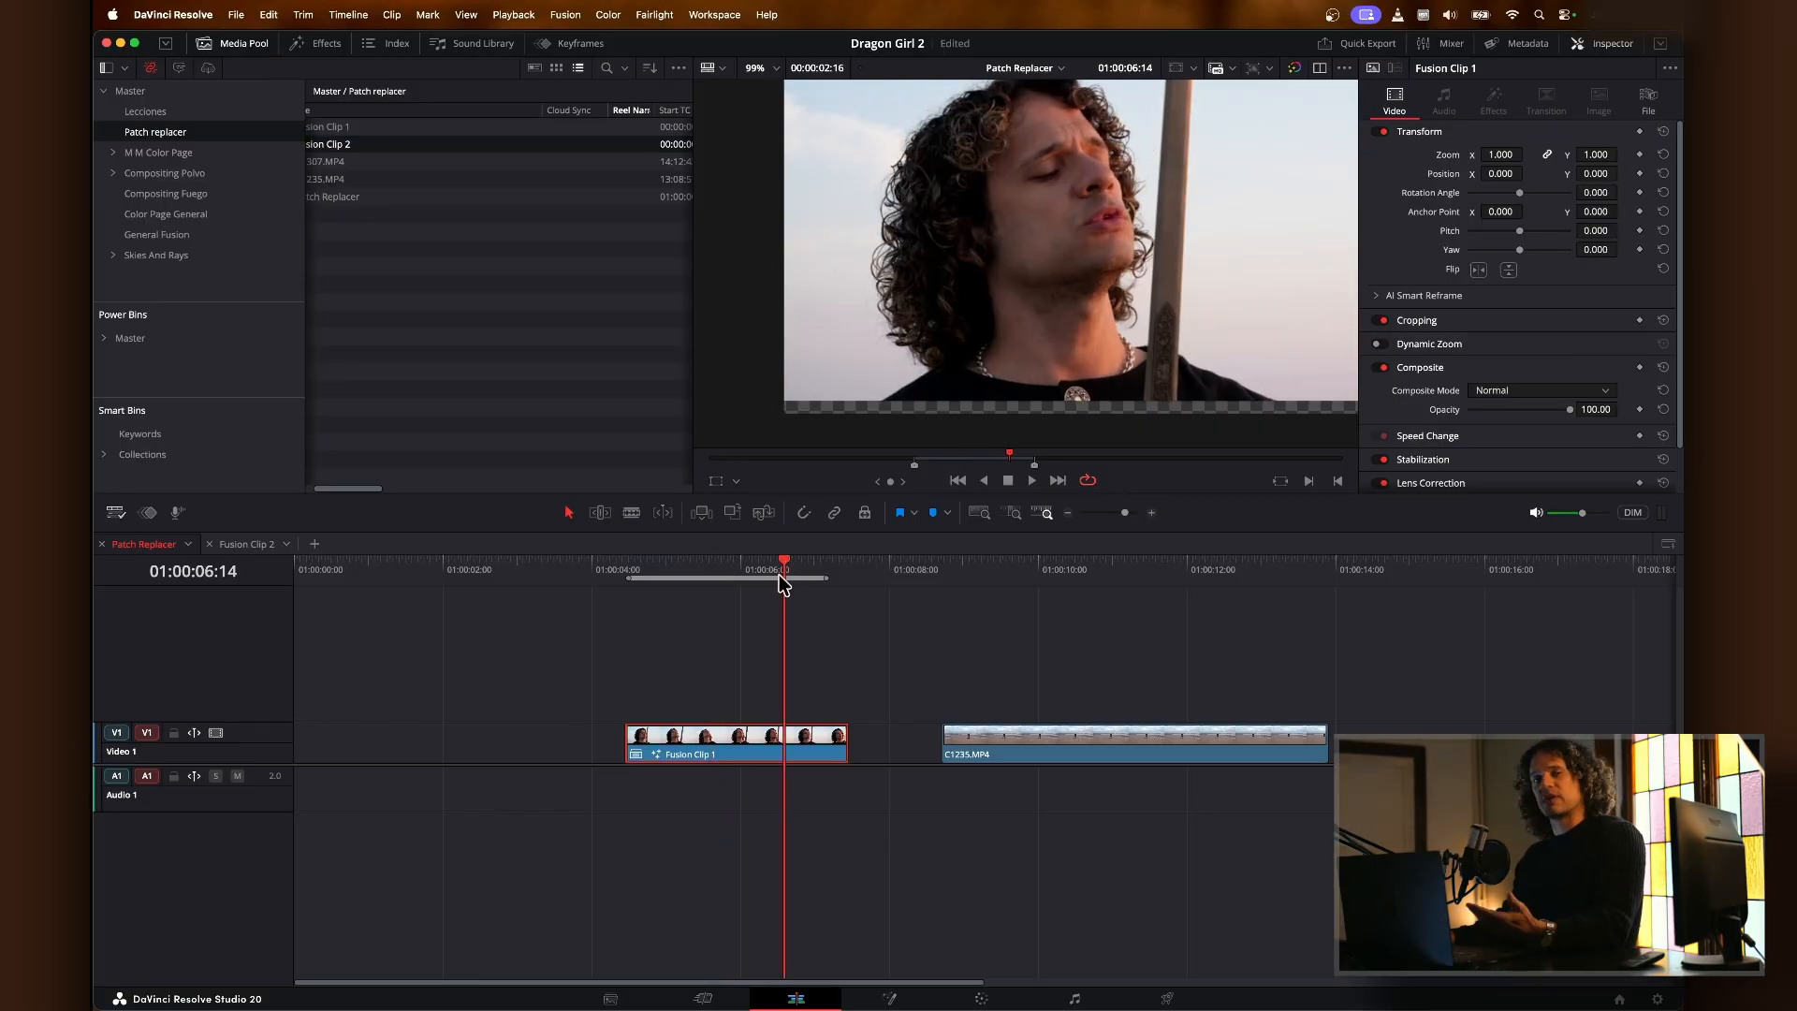
drag(789, 564, 803, 566)
Step: Reopen Fusion Clip 1 on the Fusion page and inspect the patch over its last frames
right_click(814, 742)
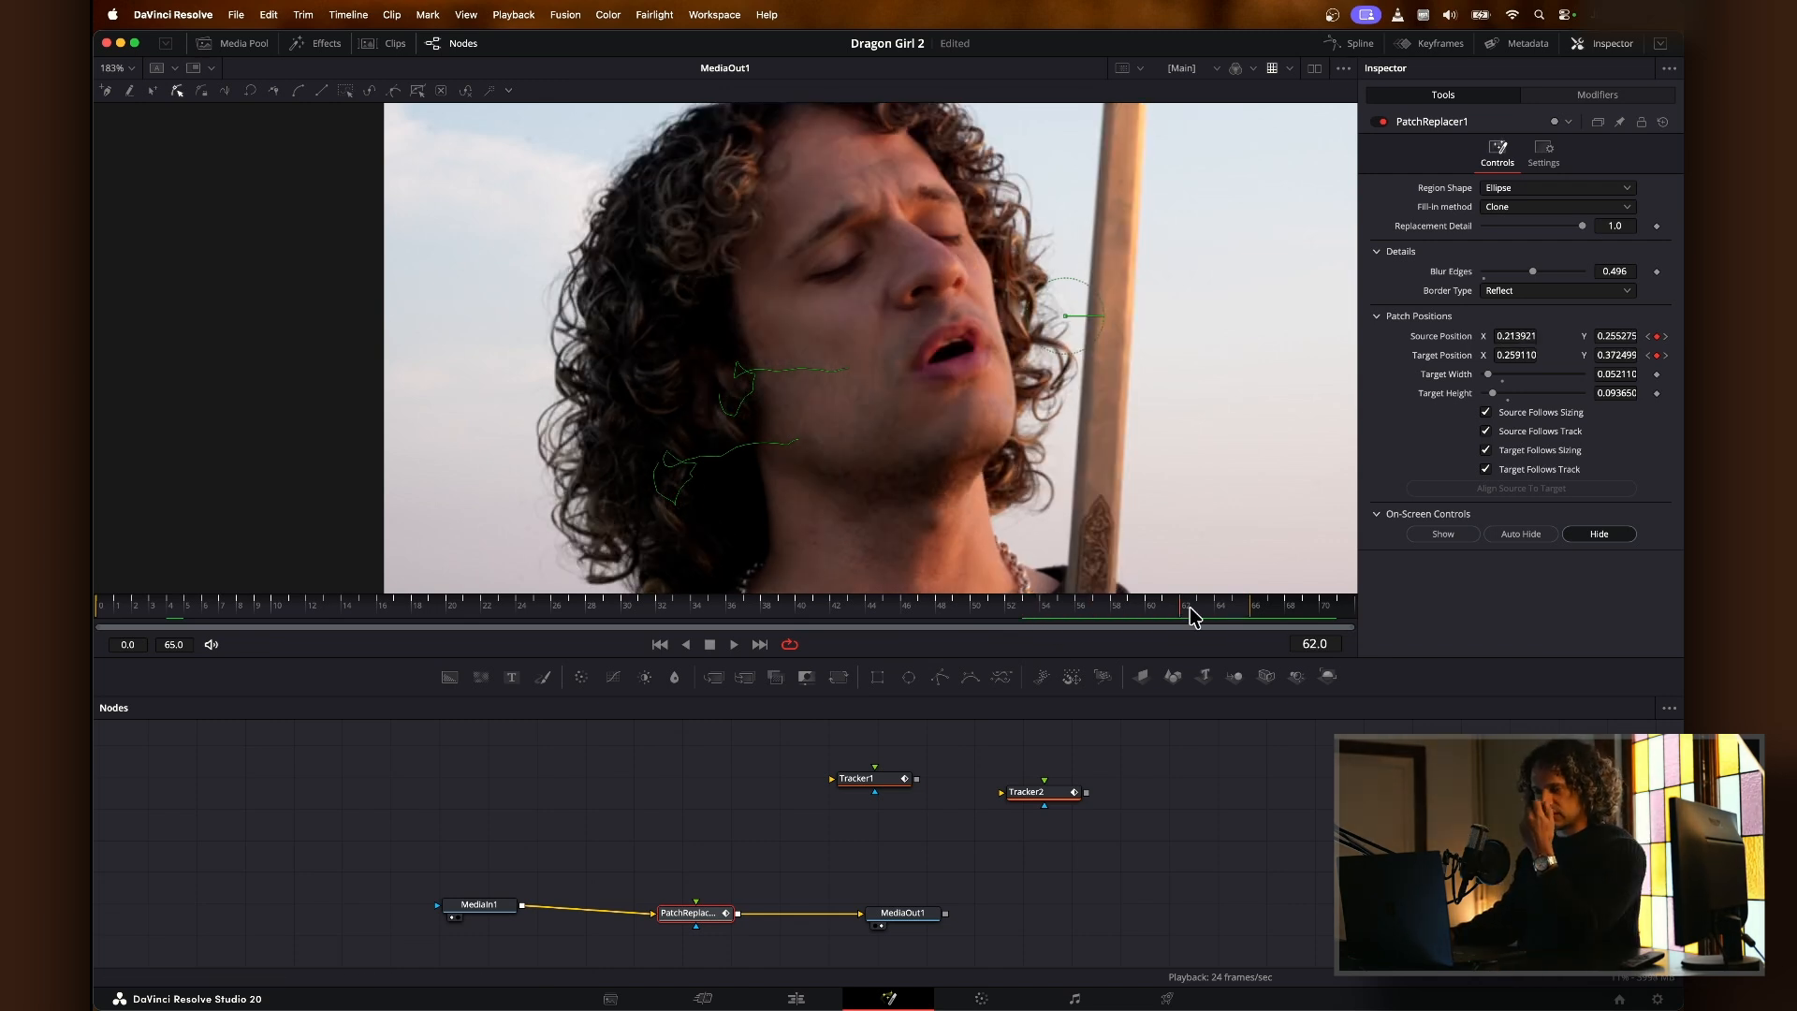
drag(1189, 607, 1325, 609)
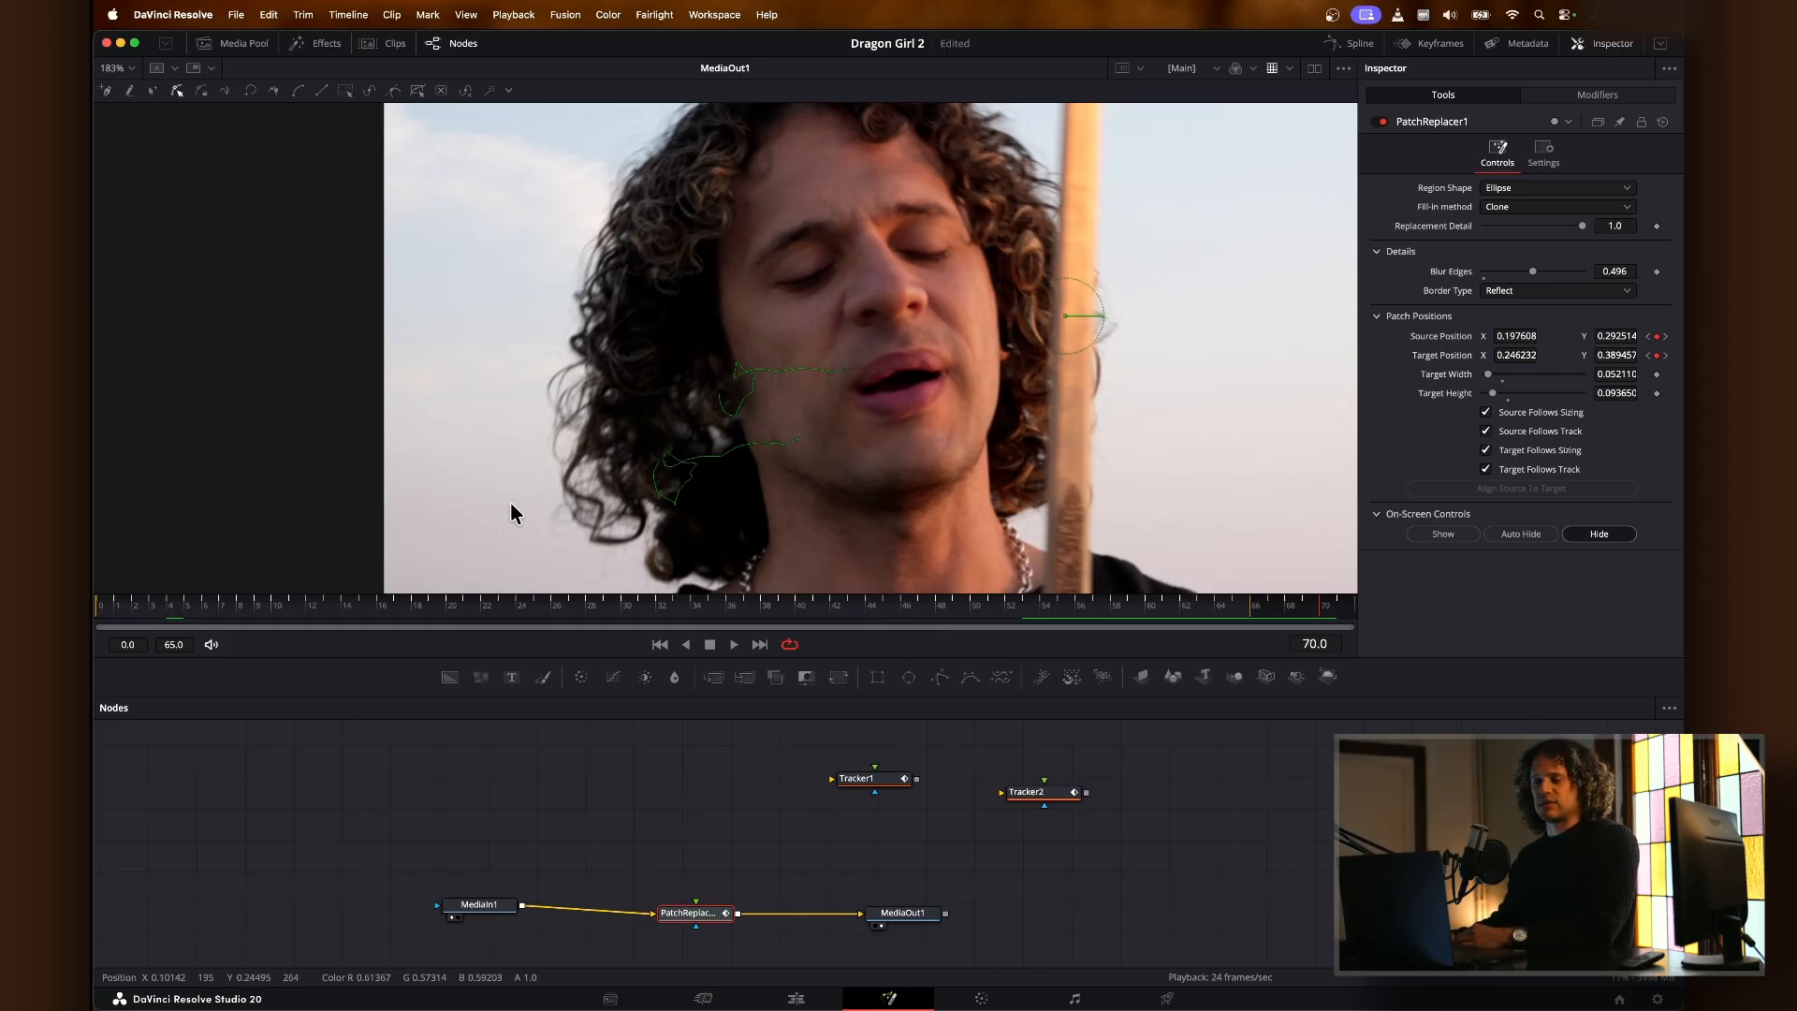
click(1050, 616)
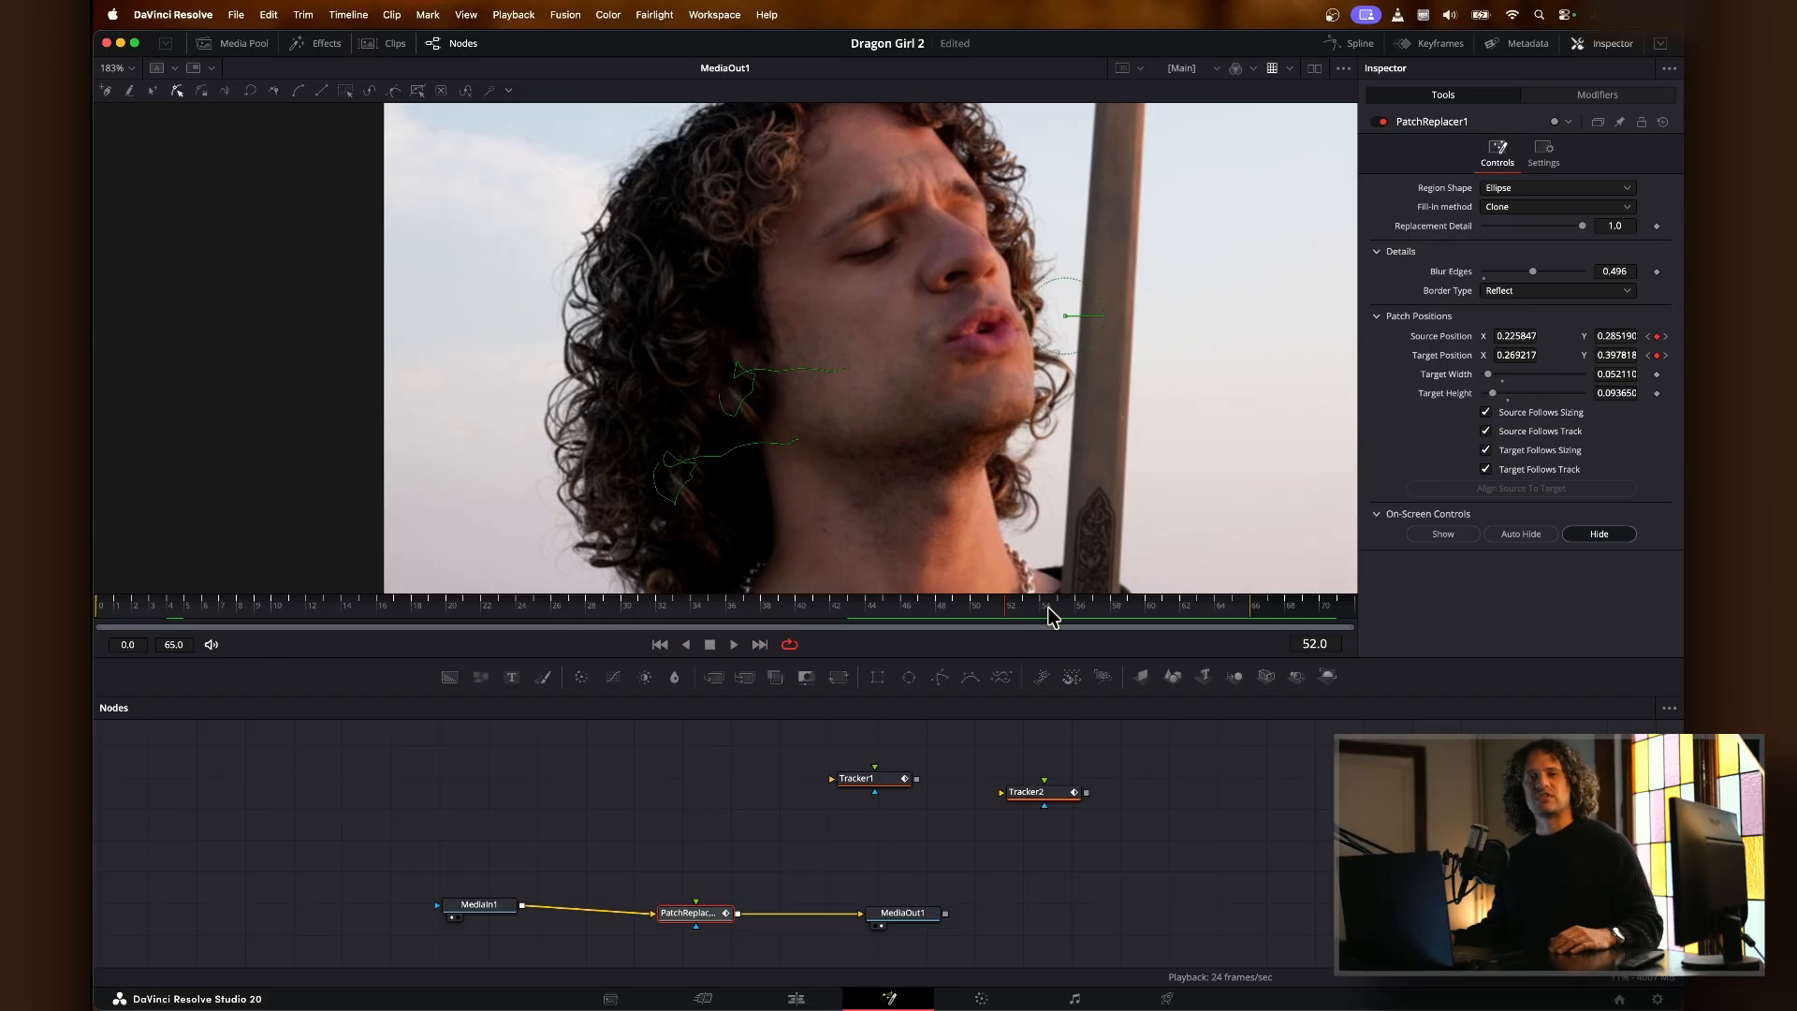
drag(1050, 615, 1201, 619)
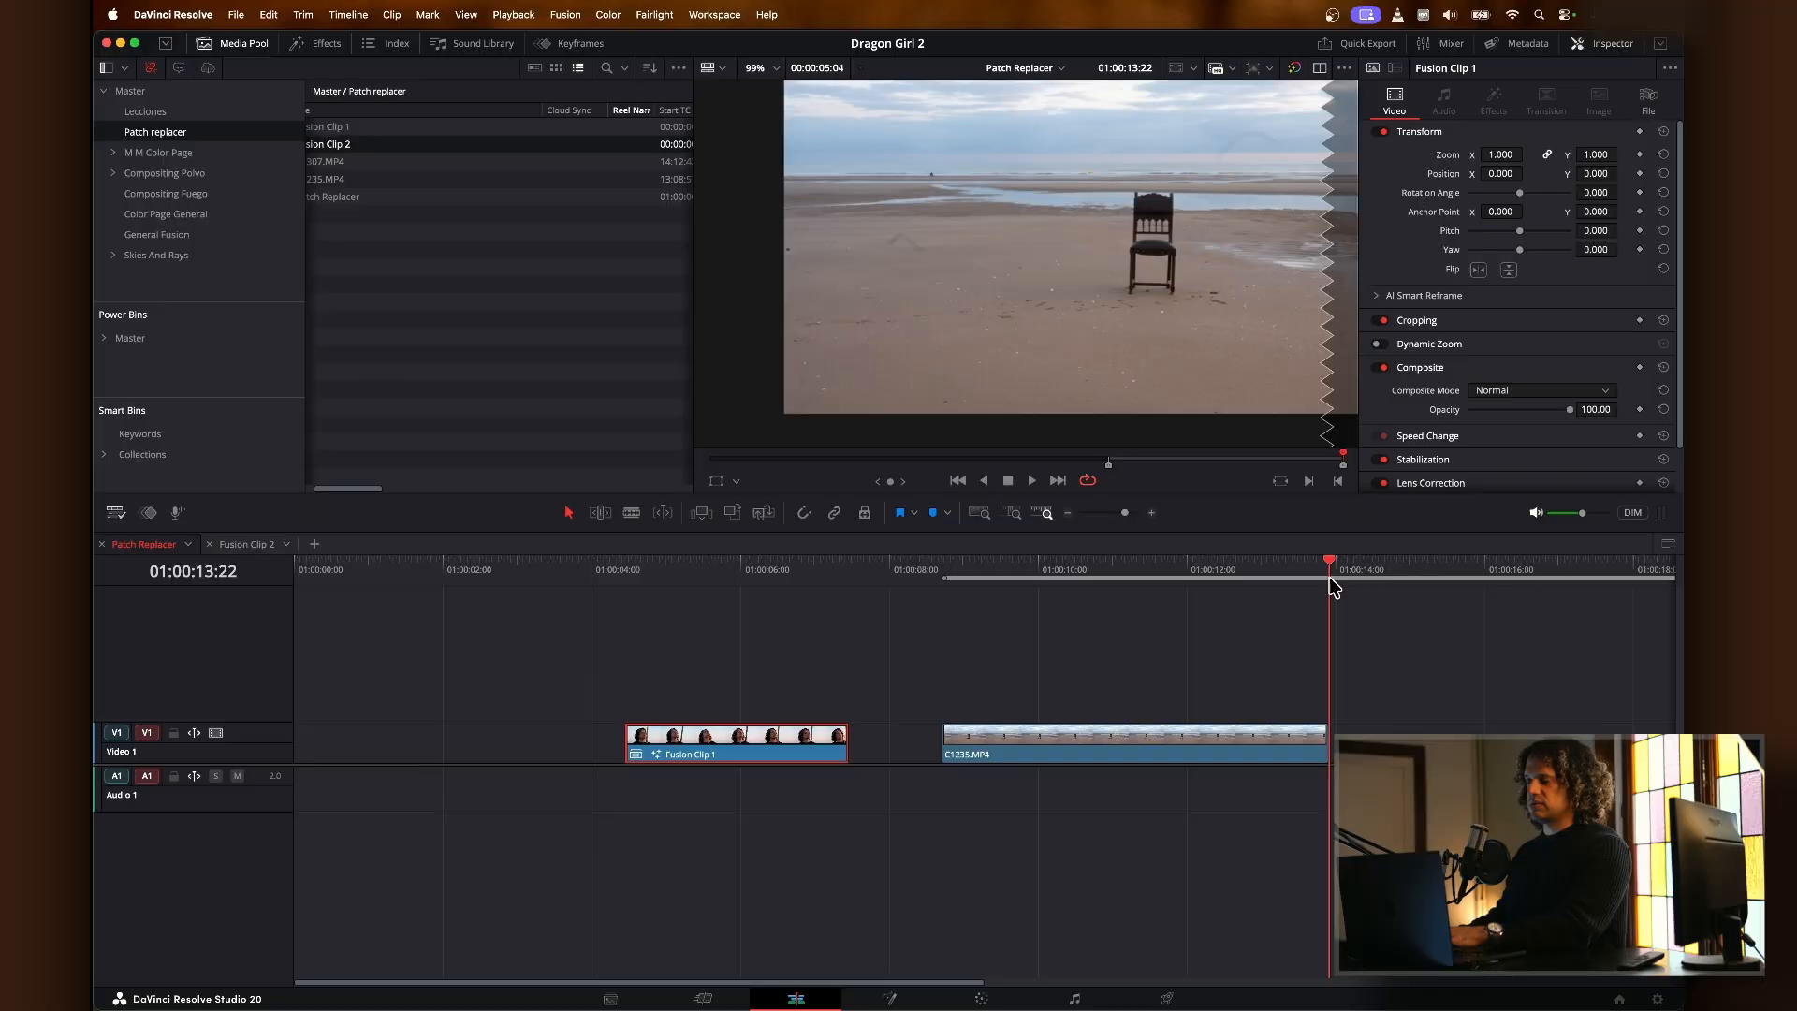
Step: Park the timeline playhead on C1235.MP4 and add a serial node to it on the Color page
drag(1329, 576, 1024, 575)
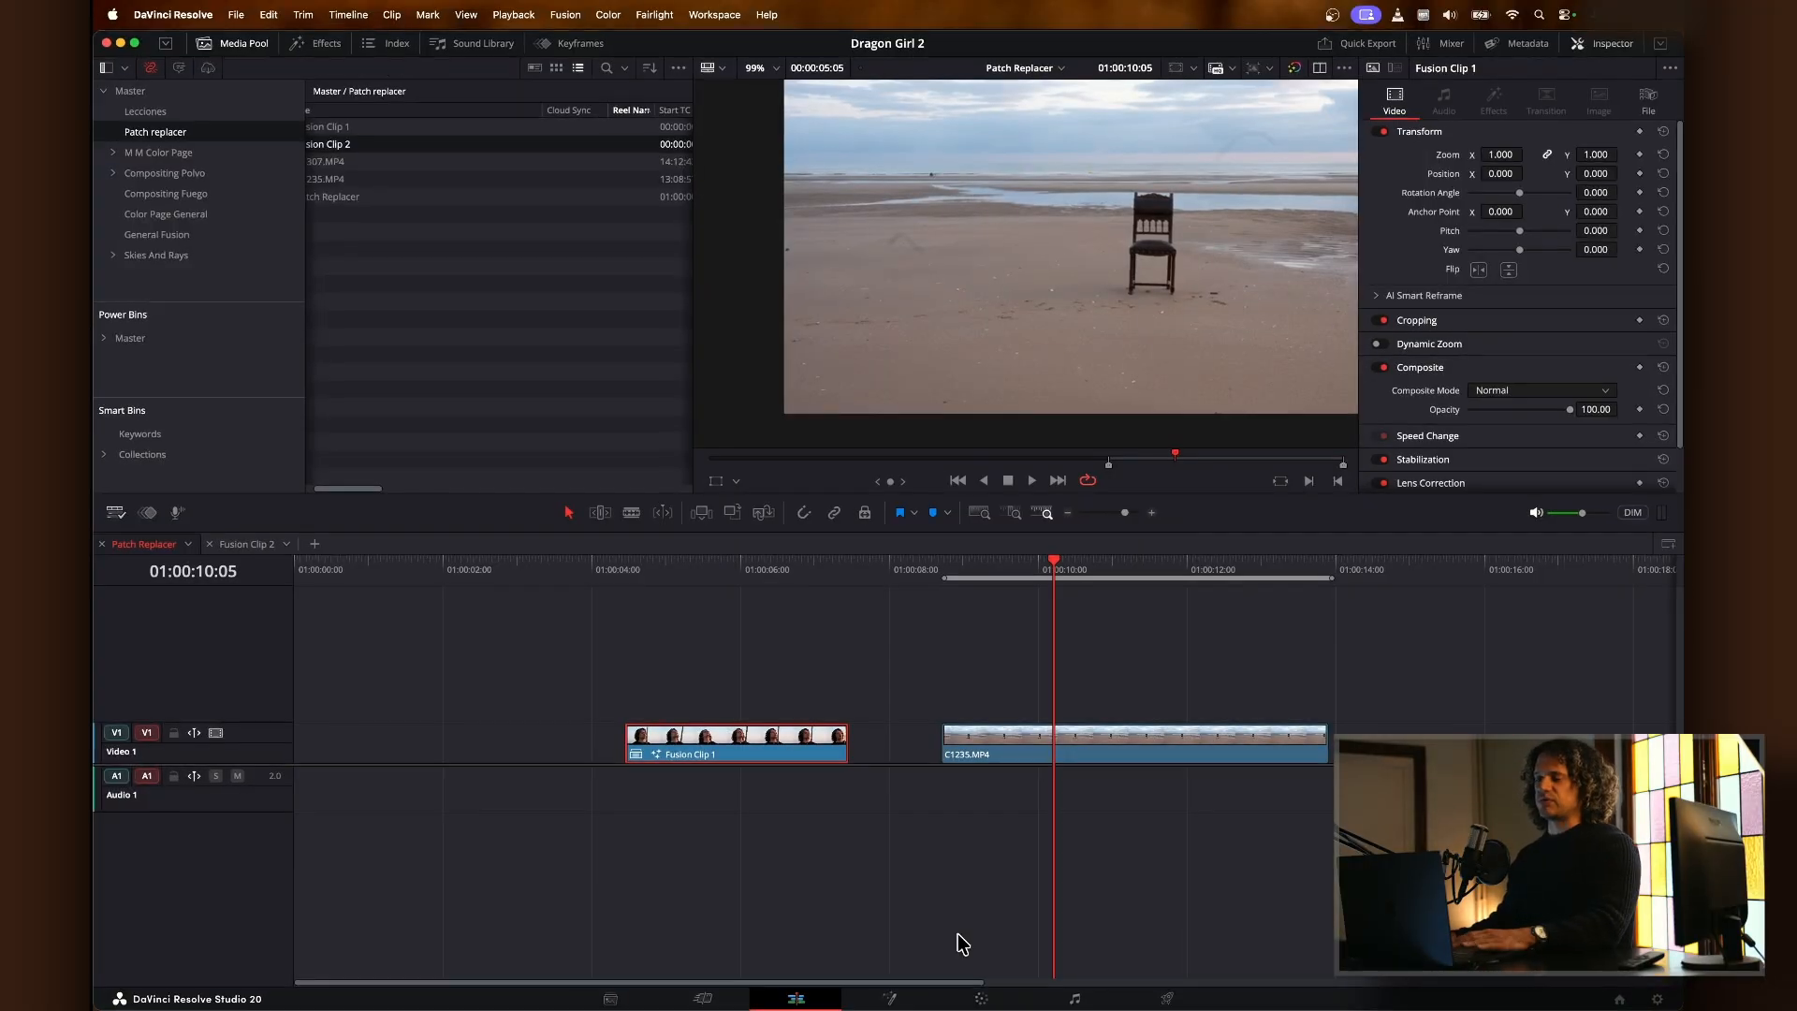
click(981, 999)
key(alt+s)
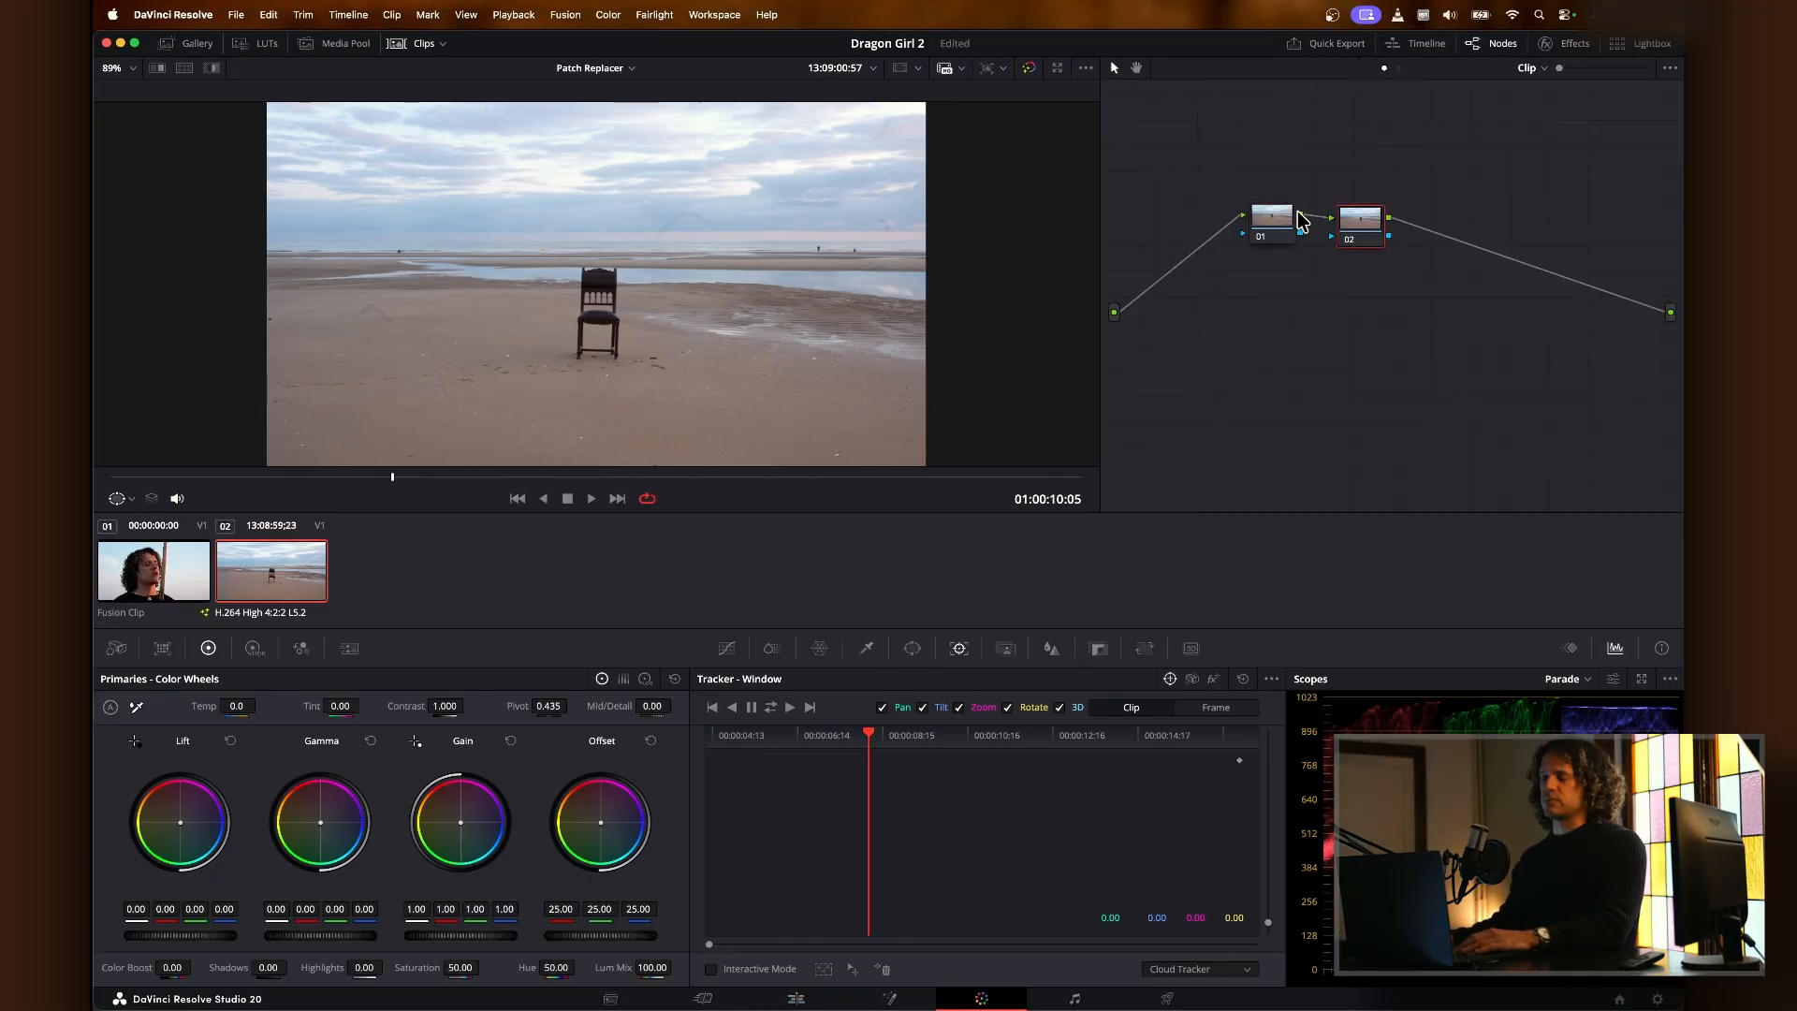
Step: Find the Patch Replacer effect in the effects library and apply it to node 02
click(1576, 44)
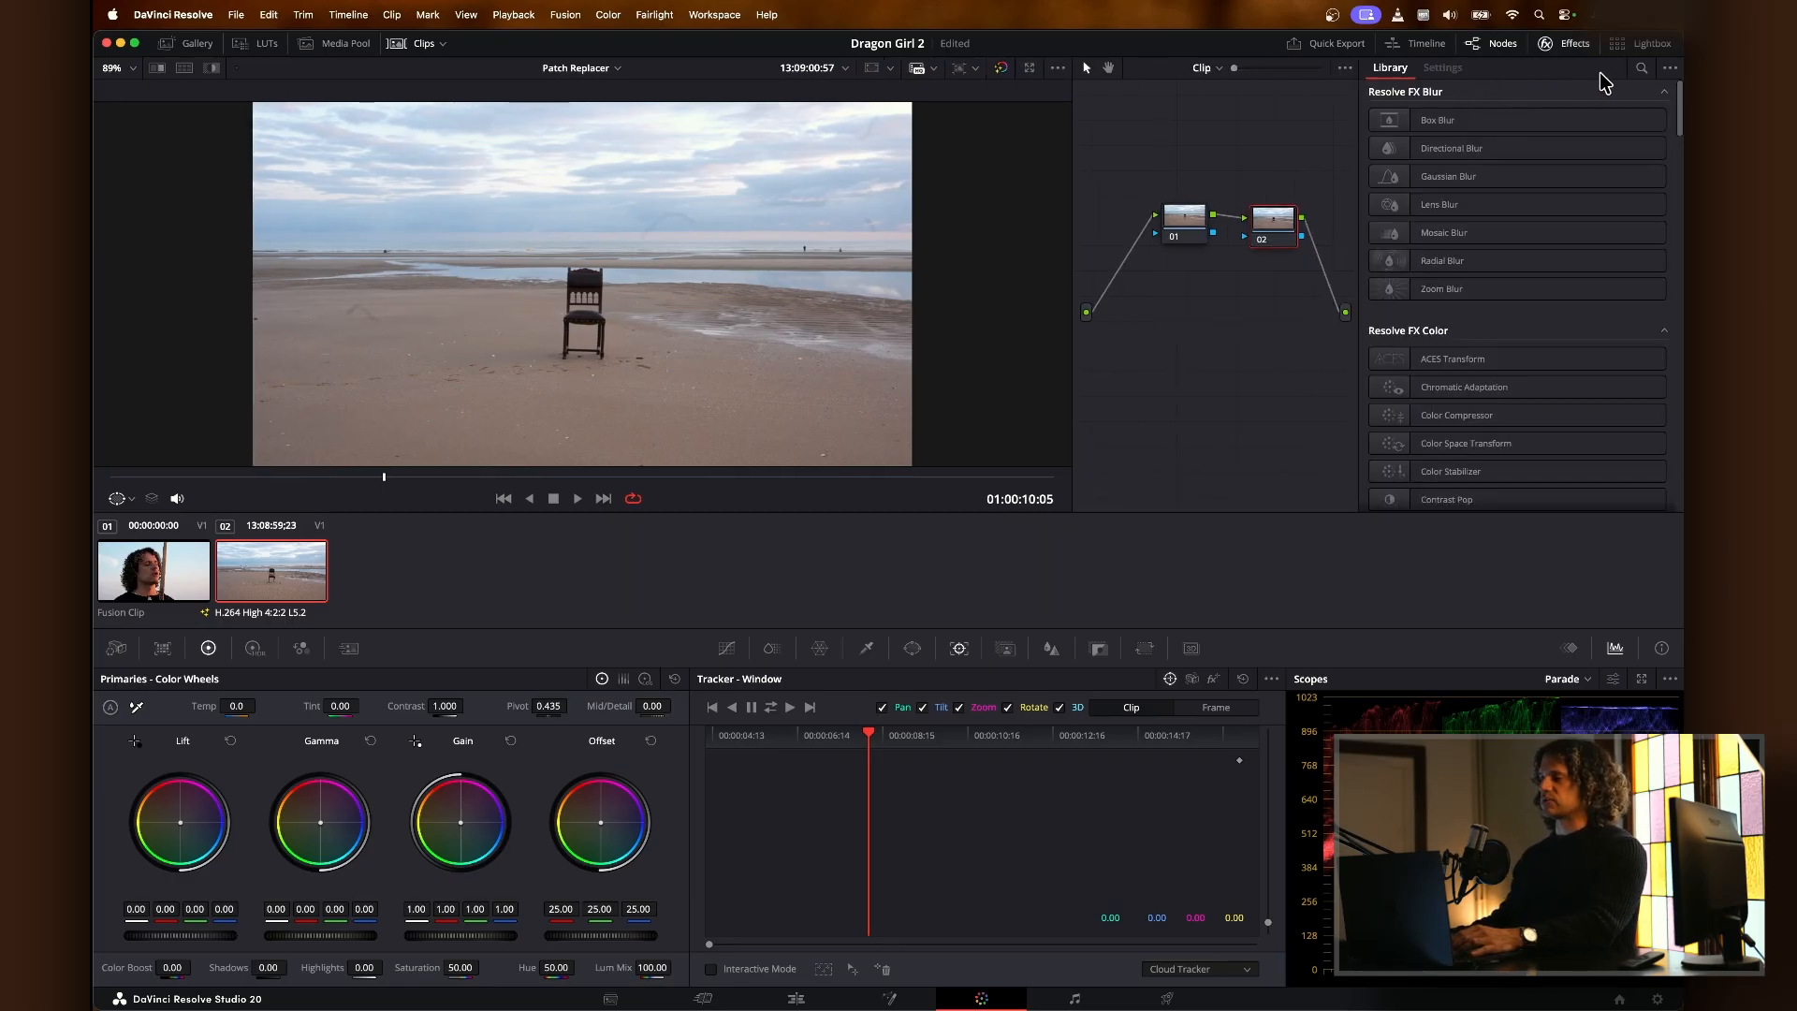
click(1640, 68)
text(PATCH)
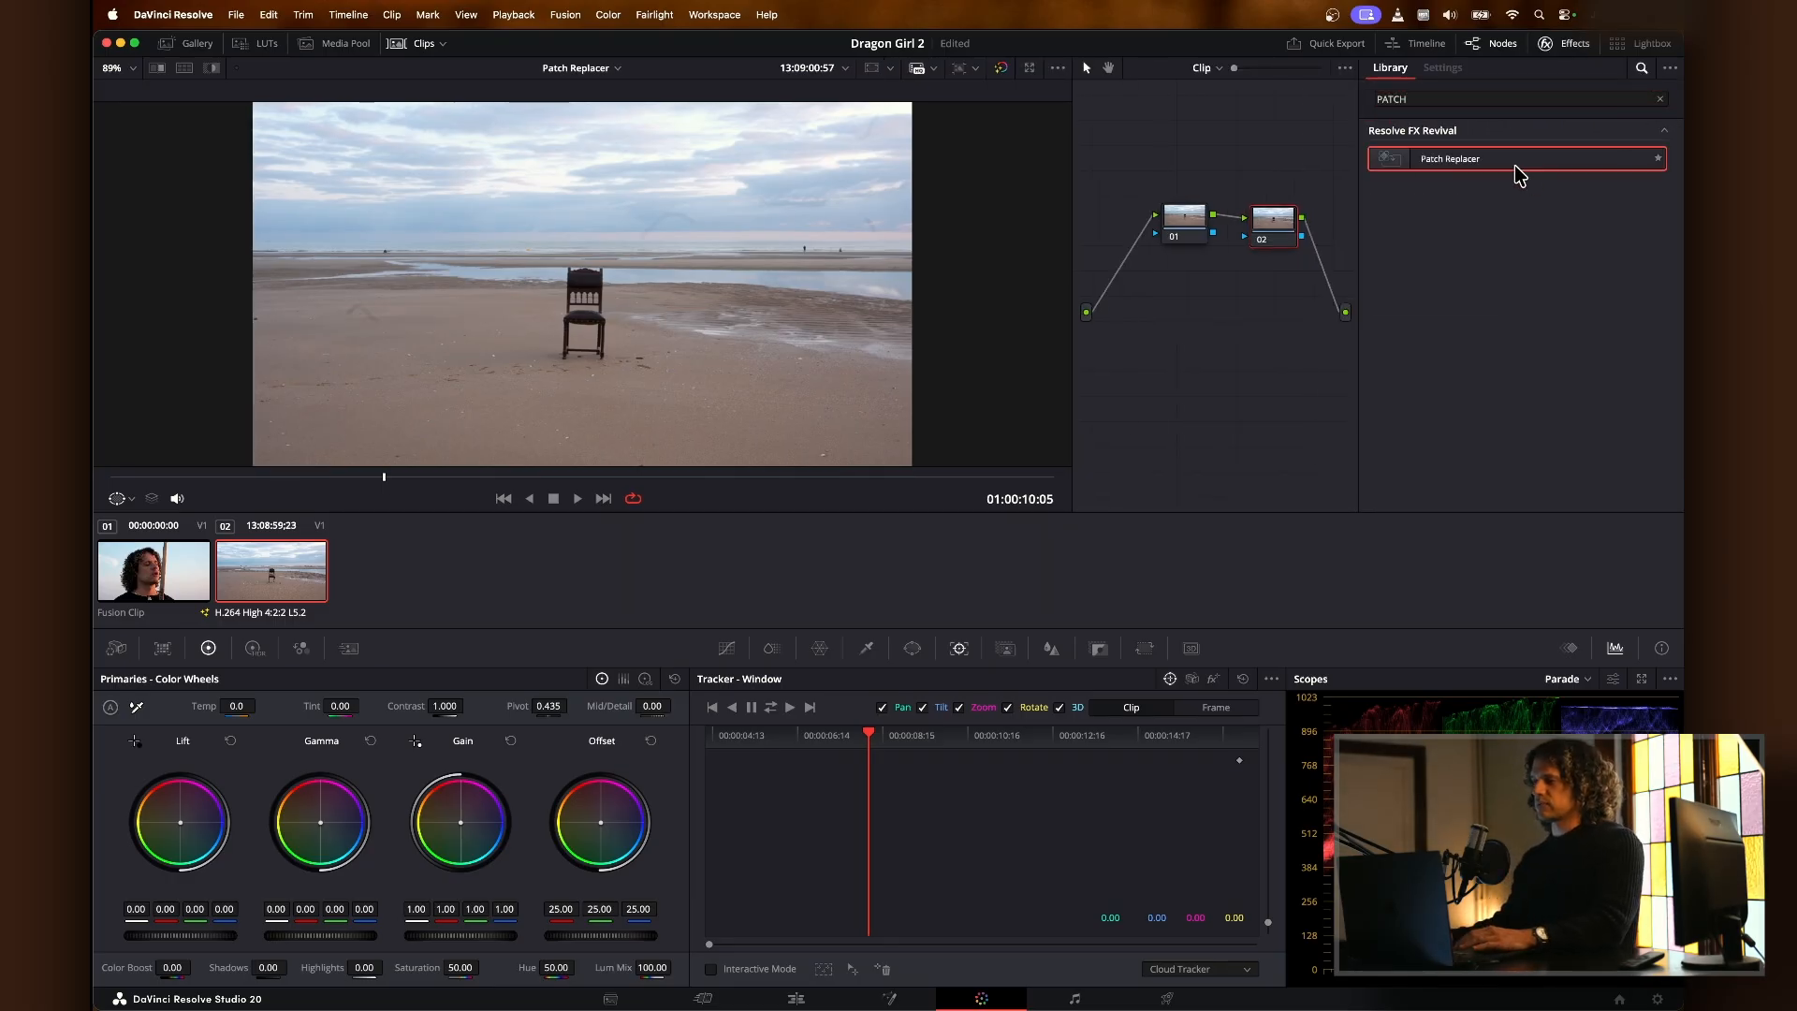
drag(1519, 174, 1283, 232)
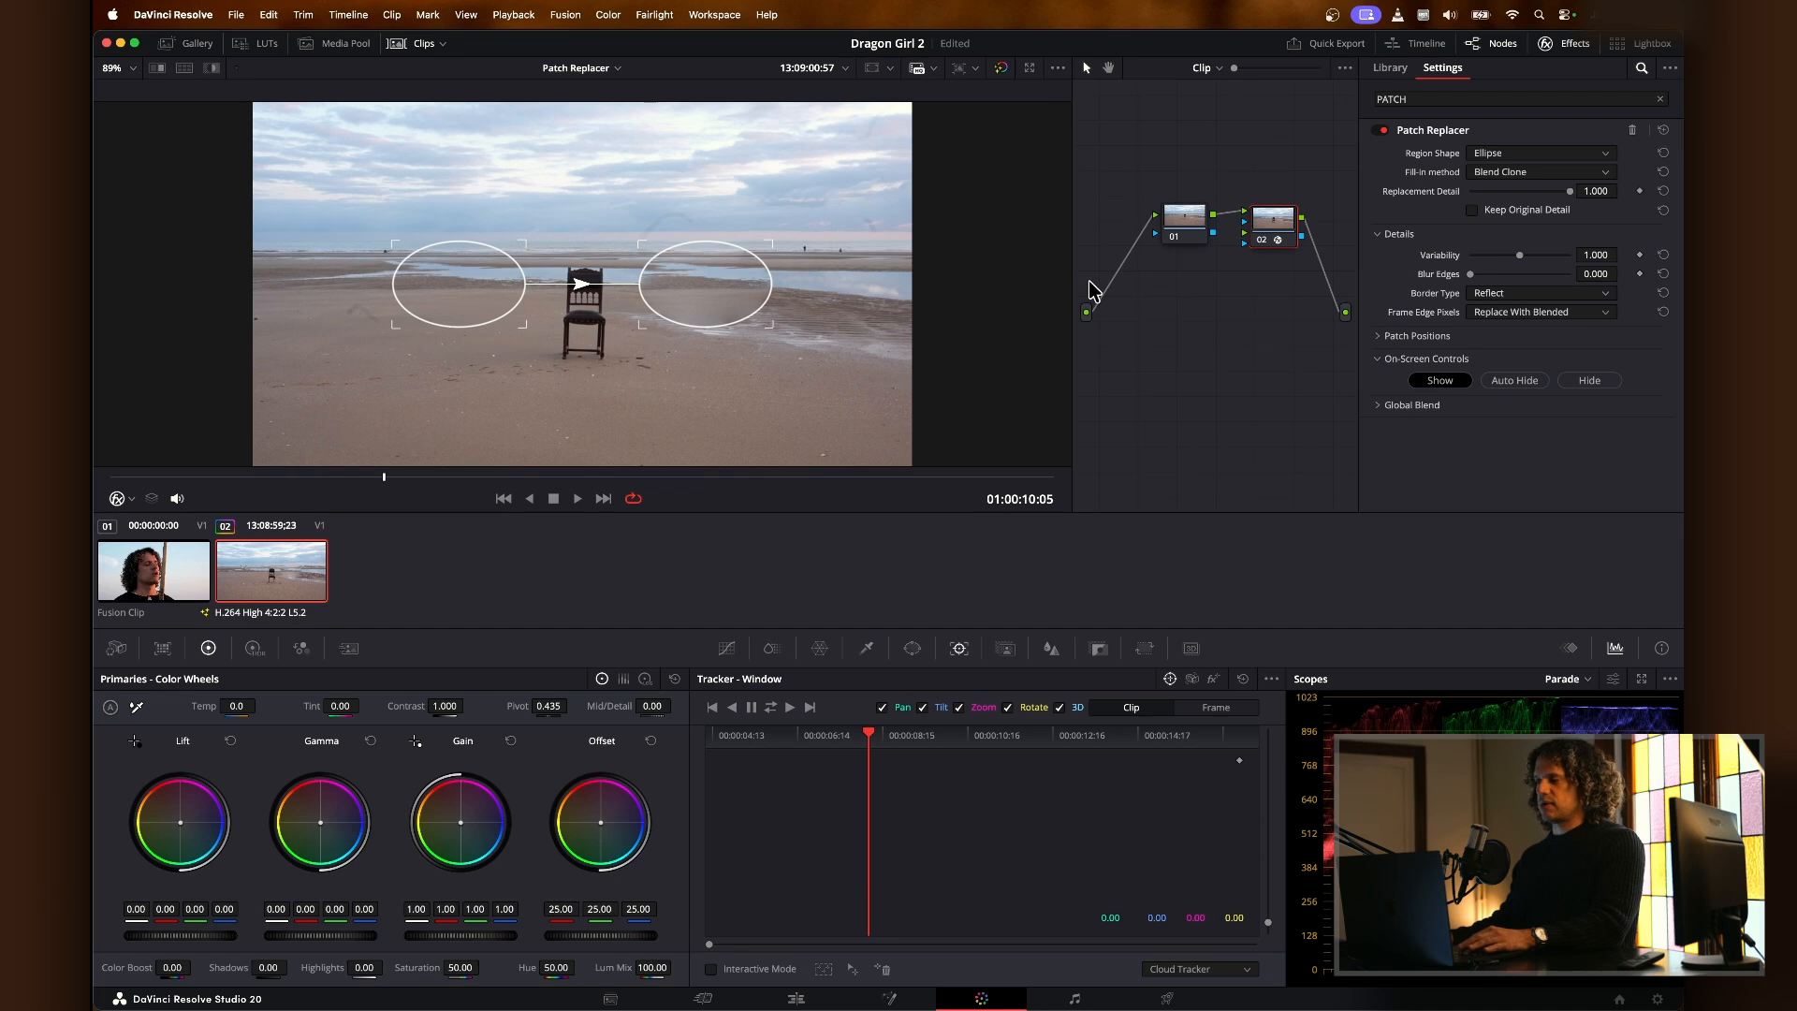
Step: Enlarge the viewer, then shrink and place node 02's target patch over the larger figure on the horizon, with the source patch just beside it
click(1573, 44)
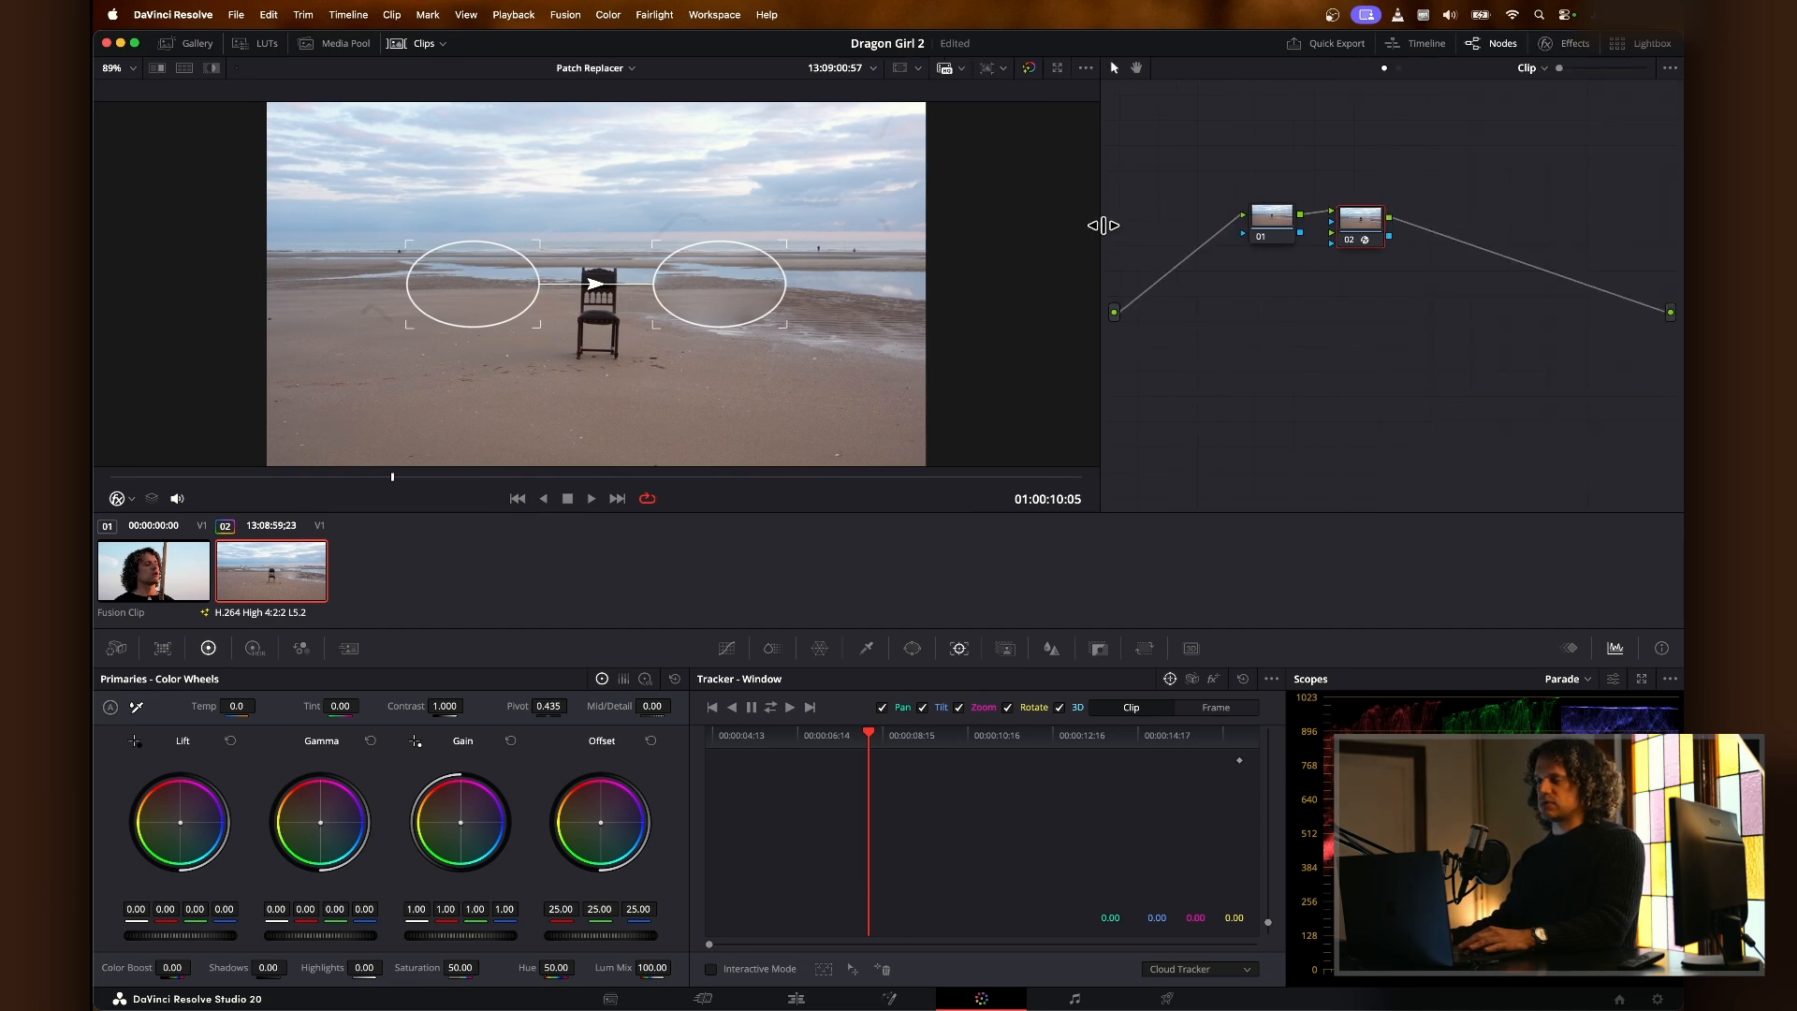
drag(1102, 225, 1332, 225)
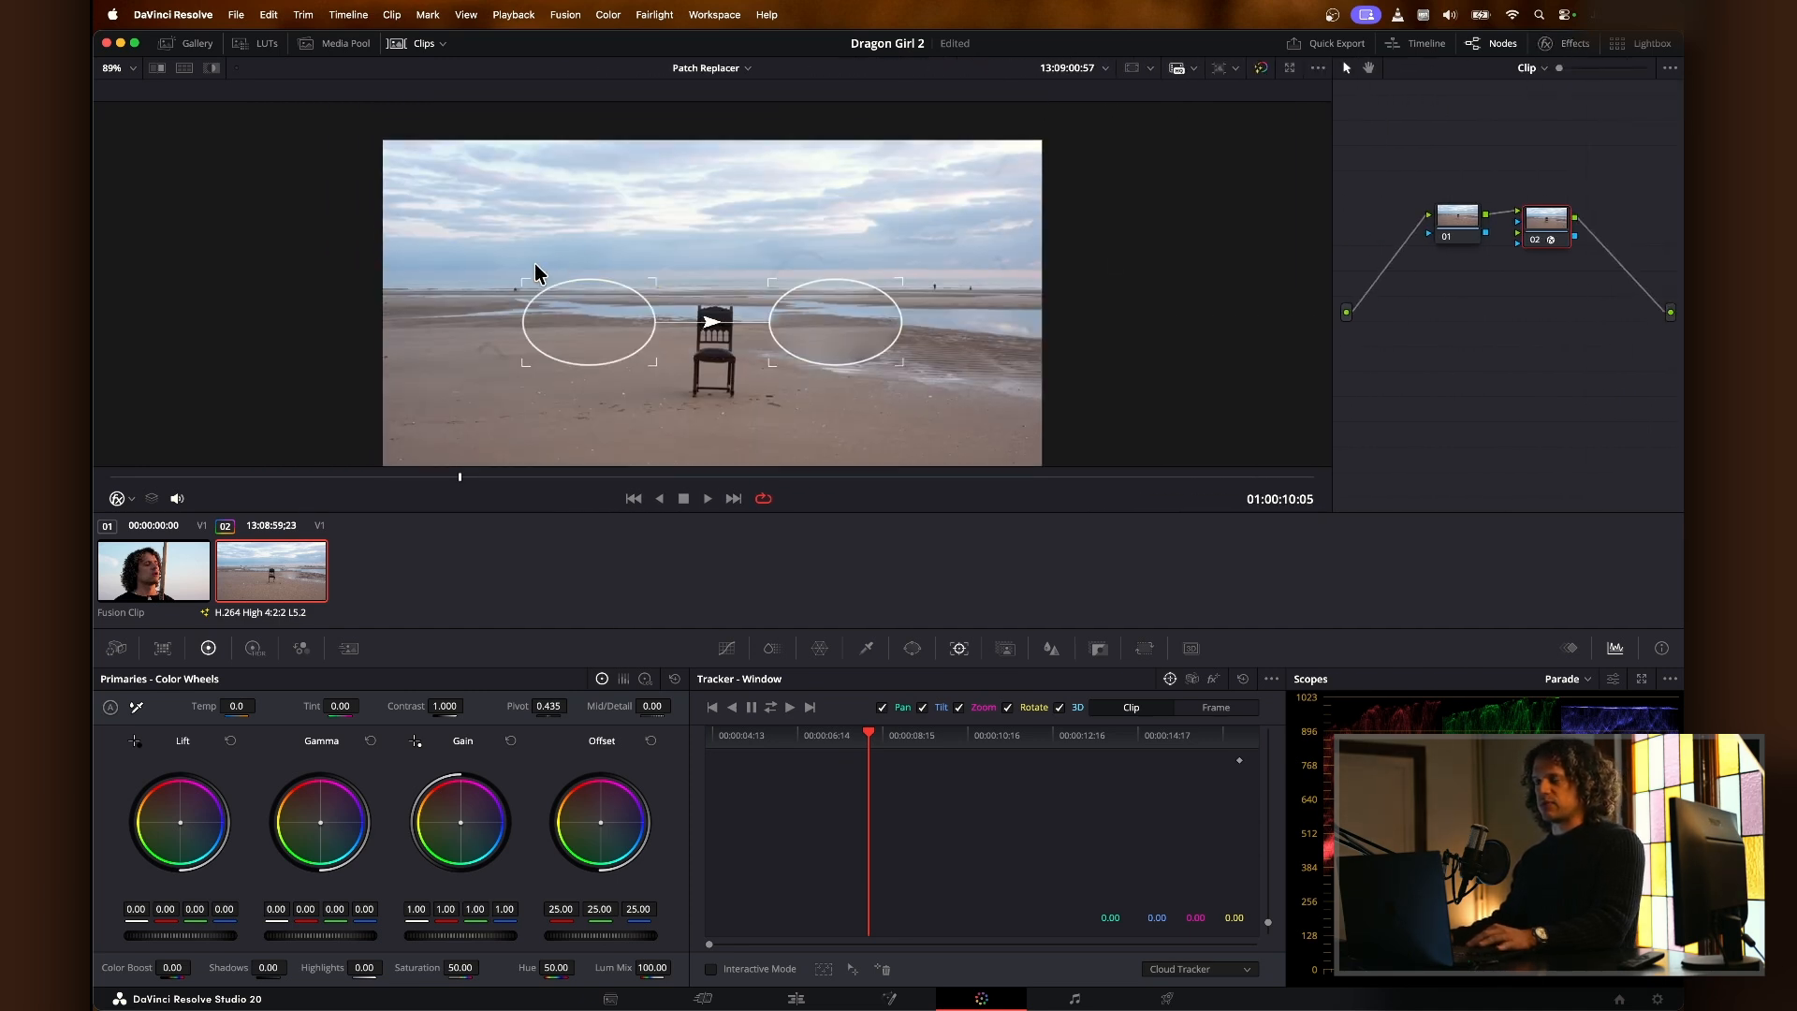
scroll(529, 278, down, 2)
scroll(529, 278, up, 2)
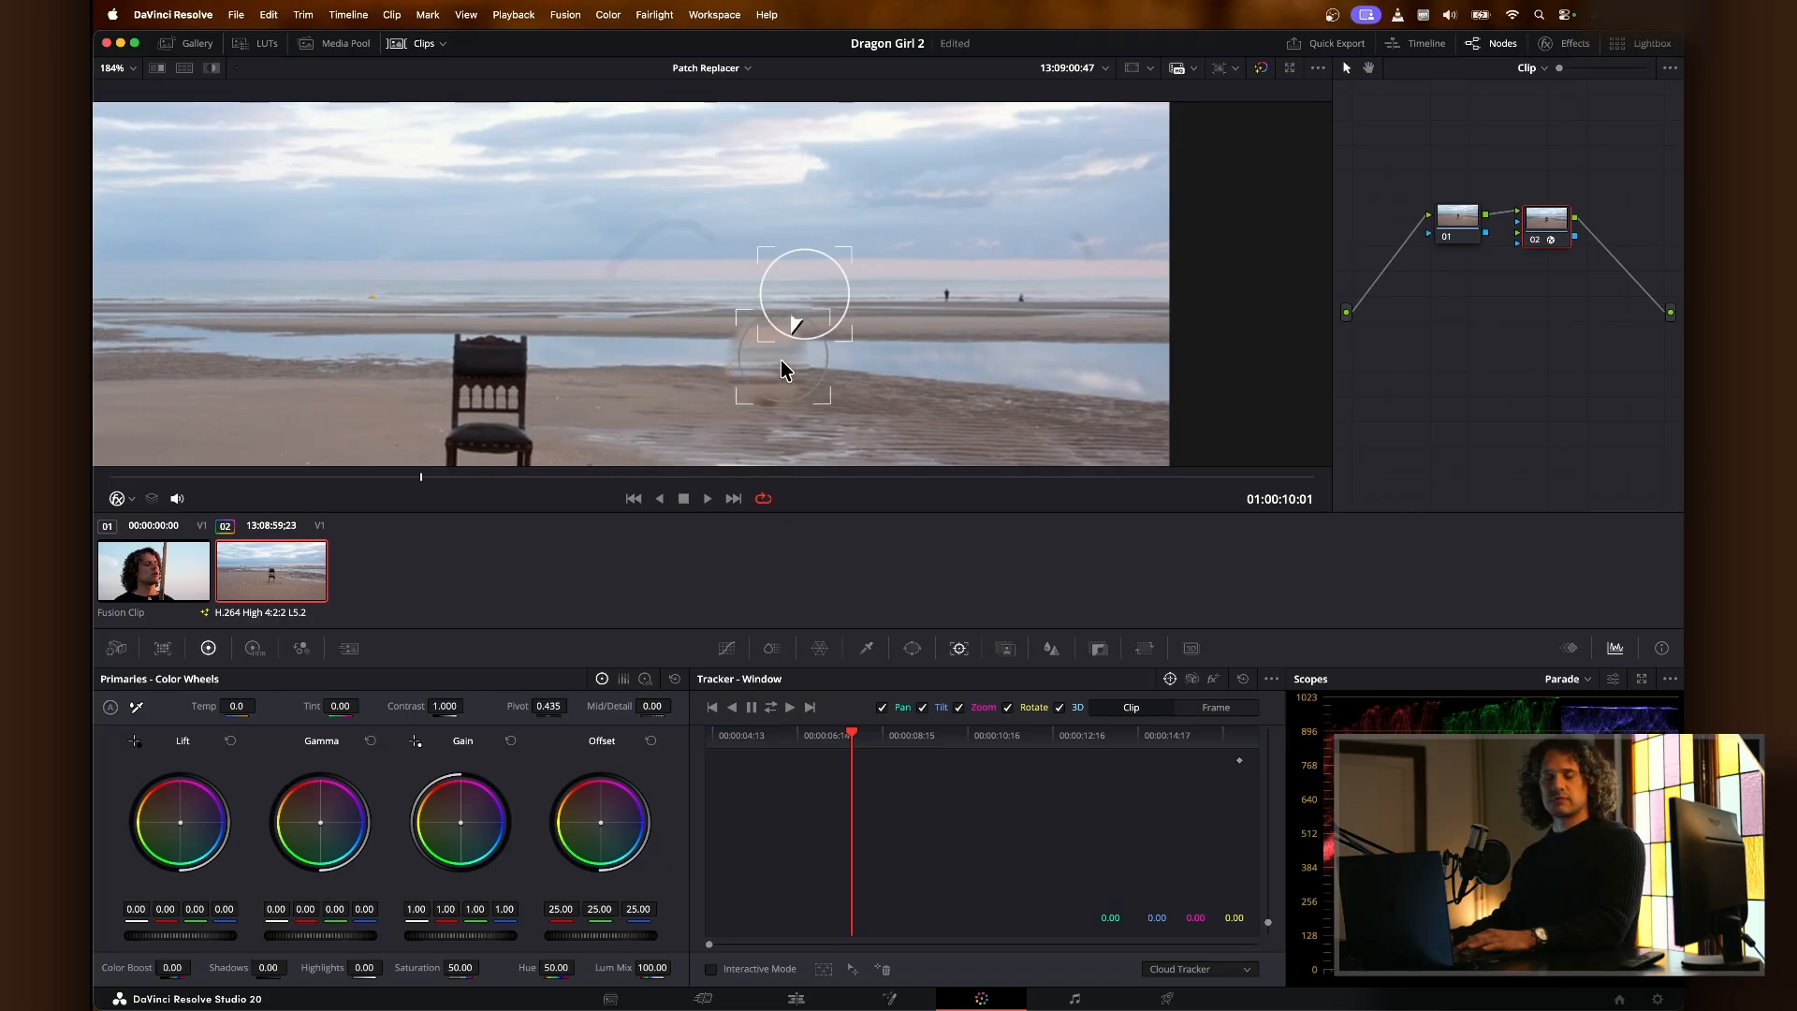
drag(776, 367, 934, 292)
drag(794, 291, 818, 297)
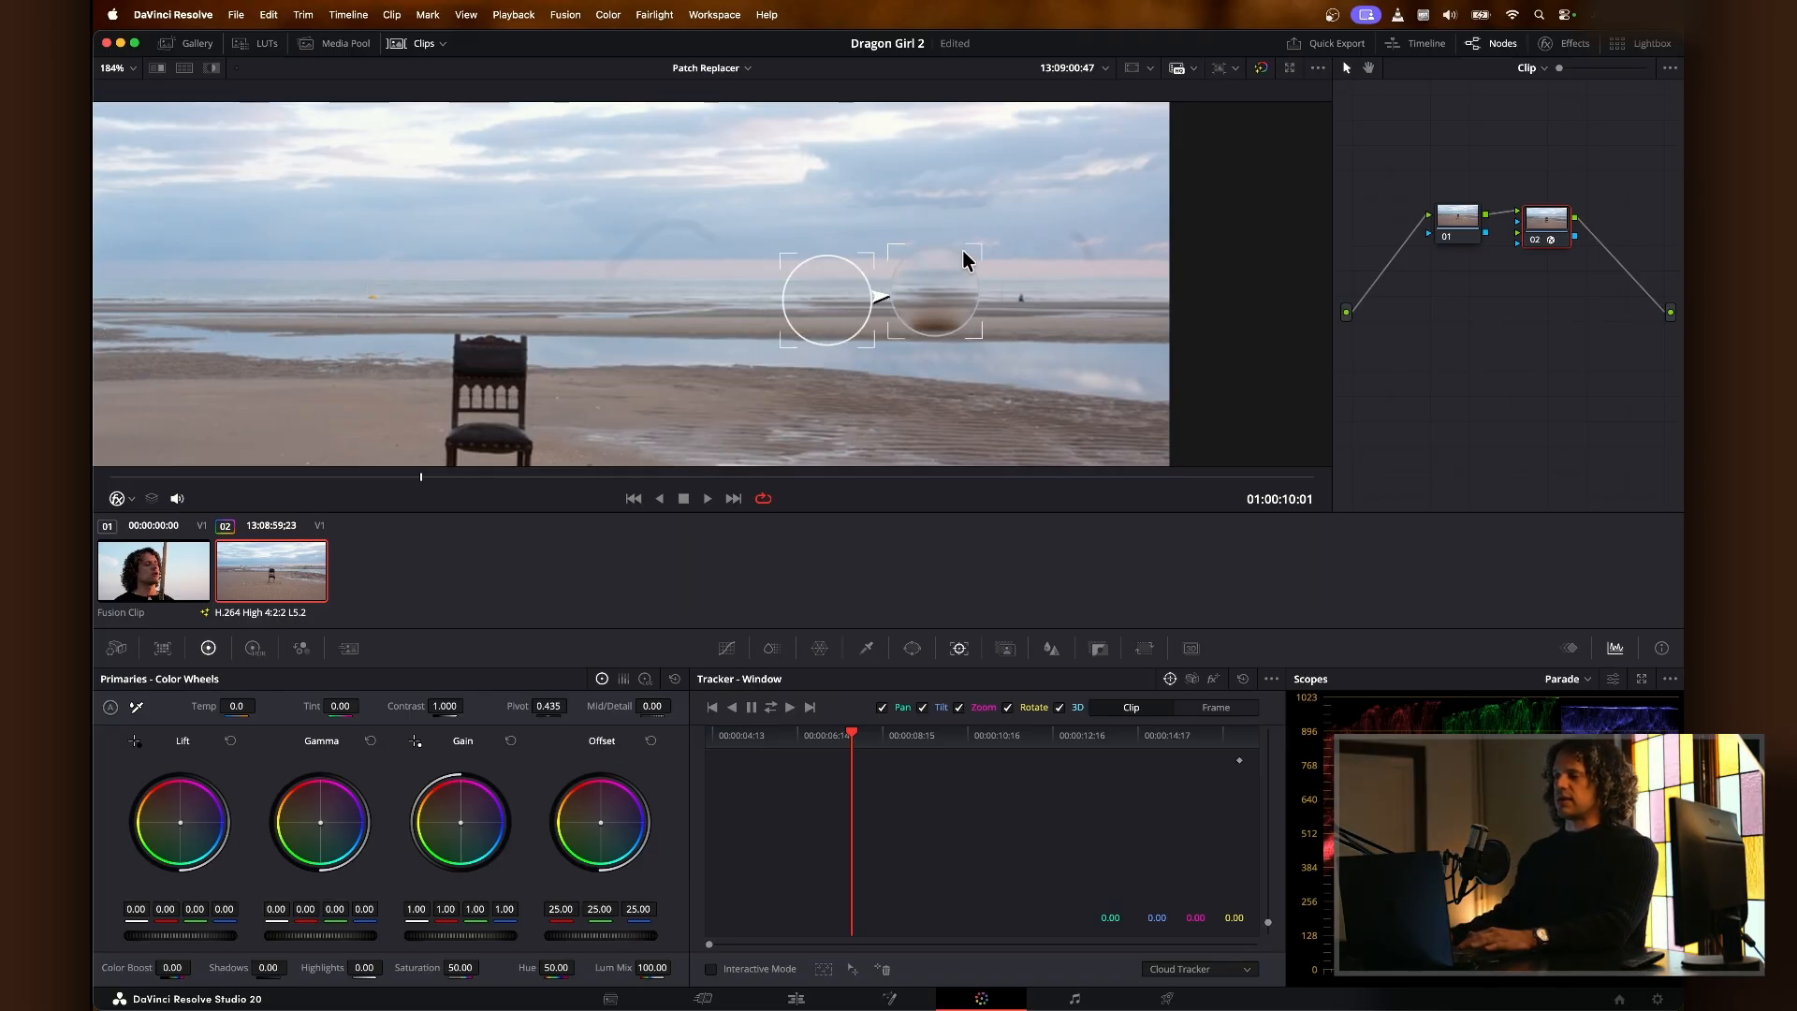
drag(964, 249, 962, 267)
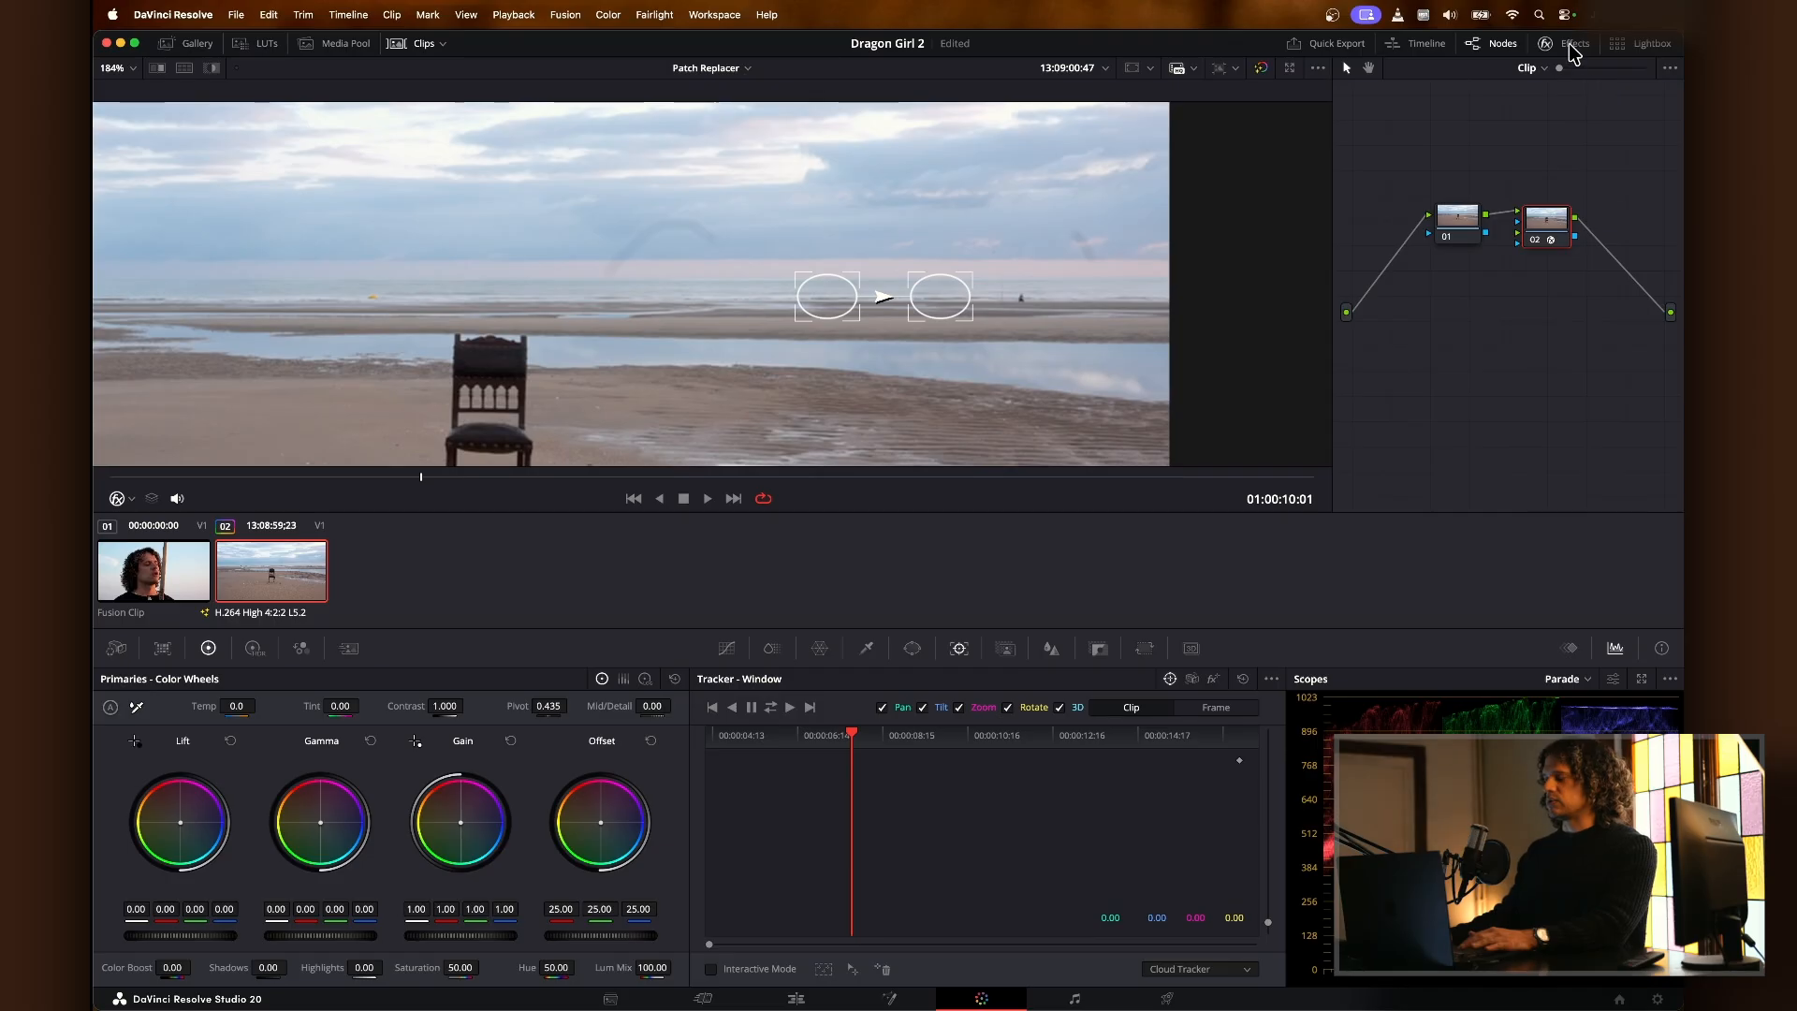
Step: Hide node 02's Patch Replacer on-screen controls and raise its Blur Edges slightly, checking the result in playback
click(1574, 45)
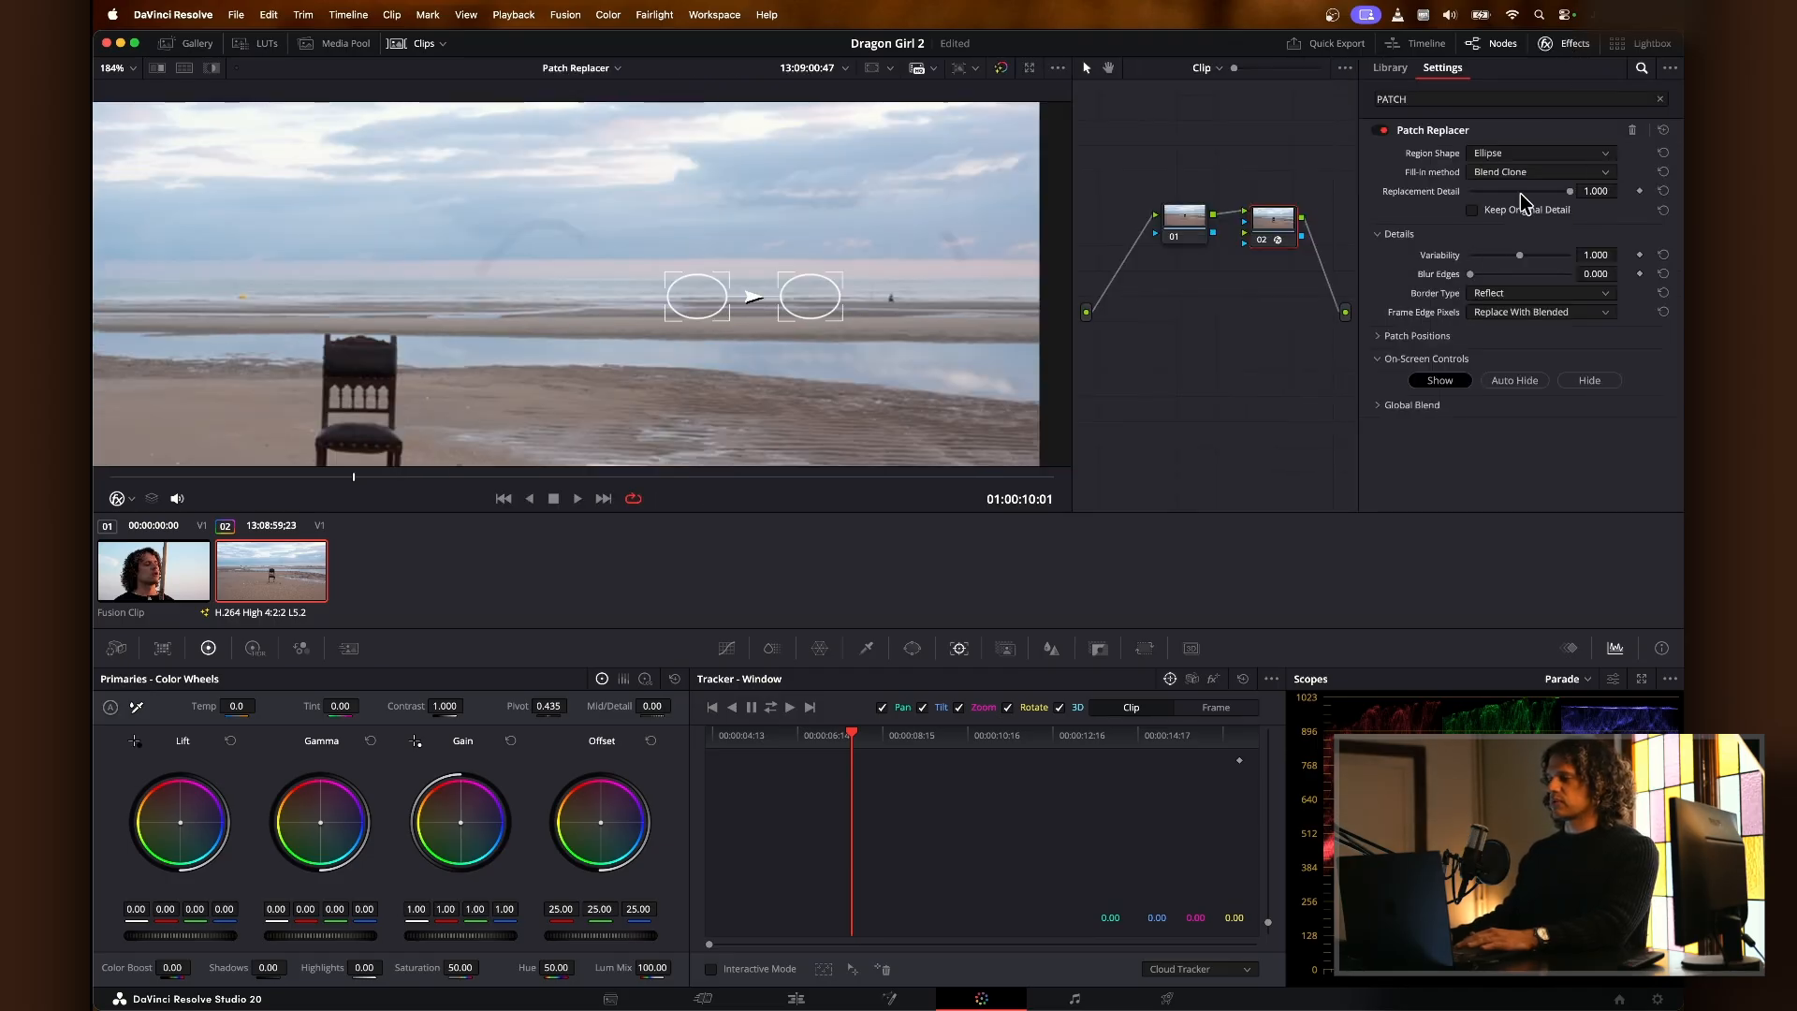
click(1604, 382)
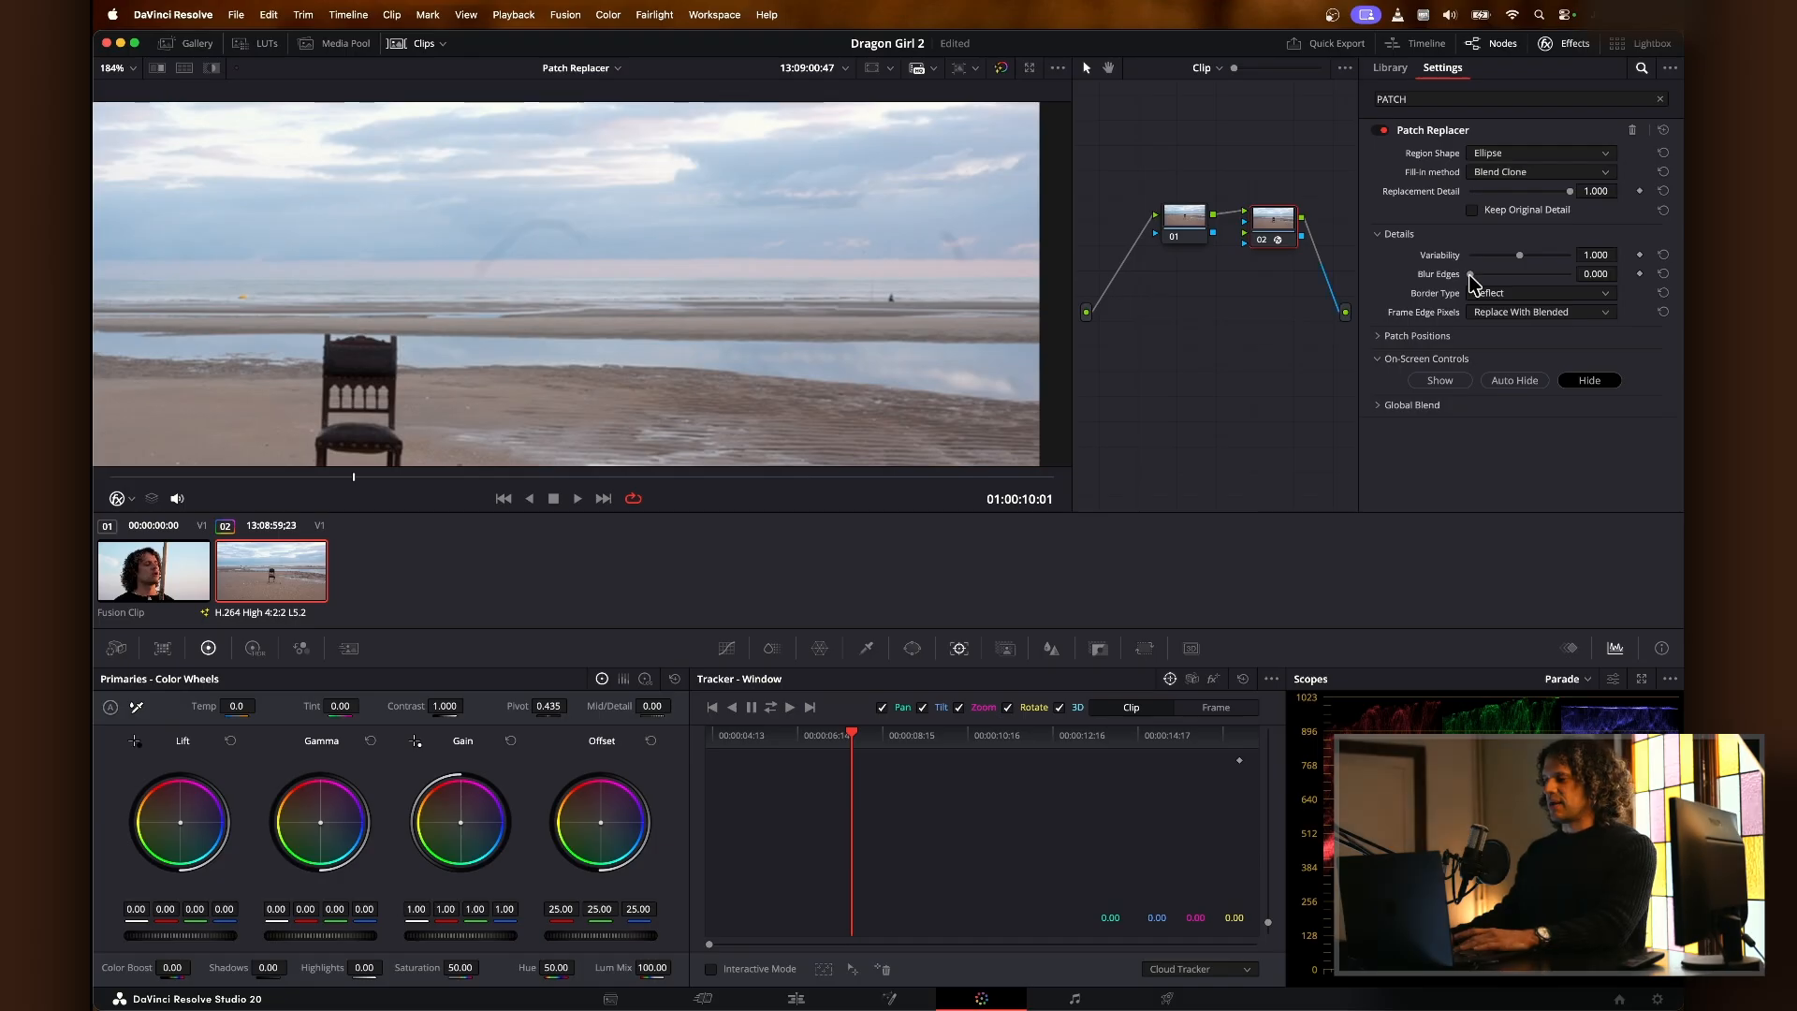
drag(1472, 274, 1482, 275)
key(space)
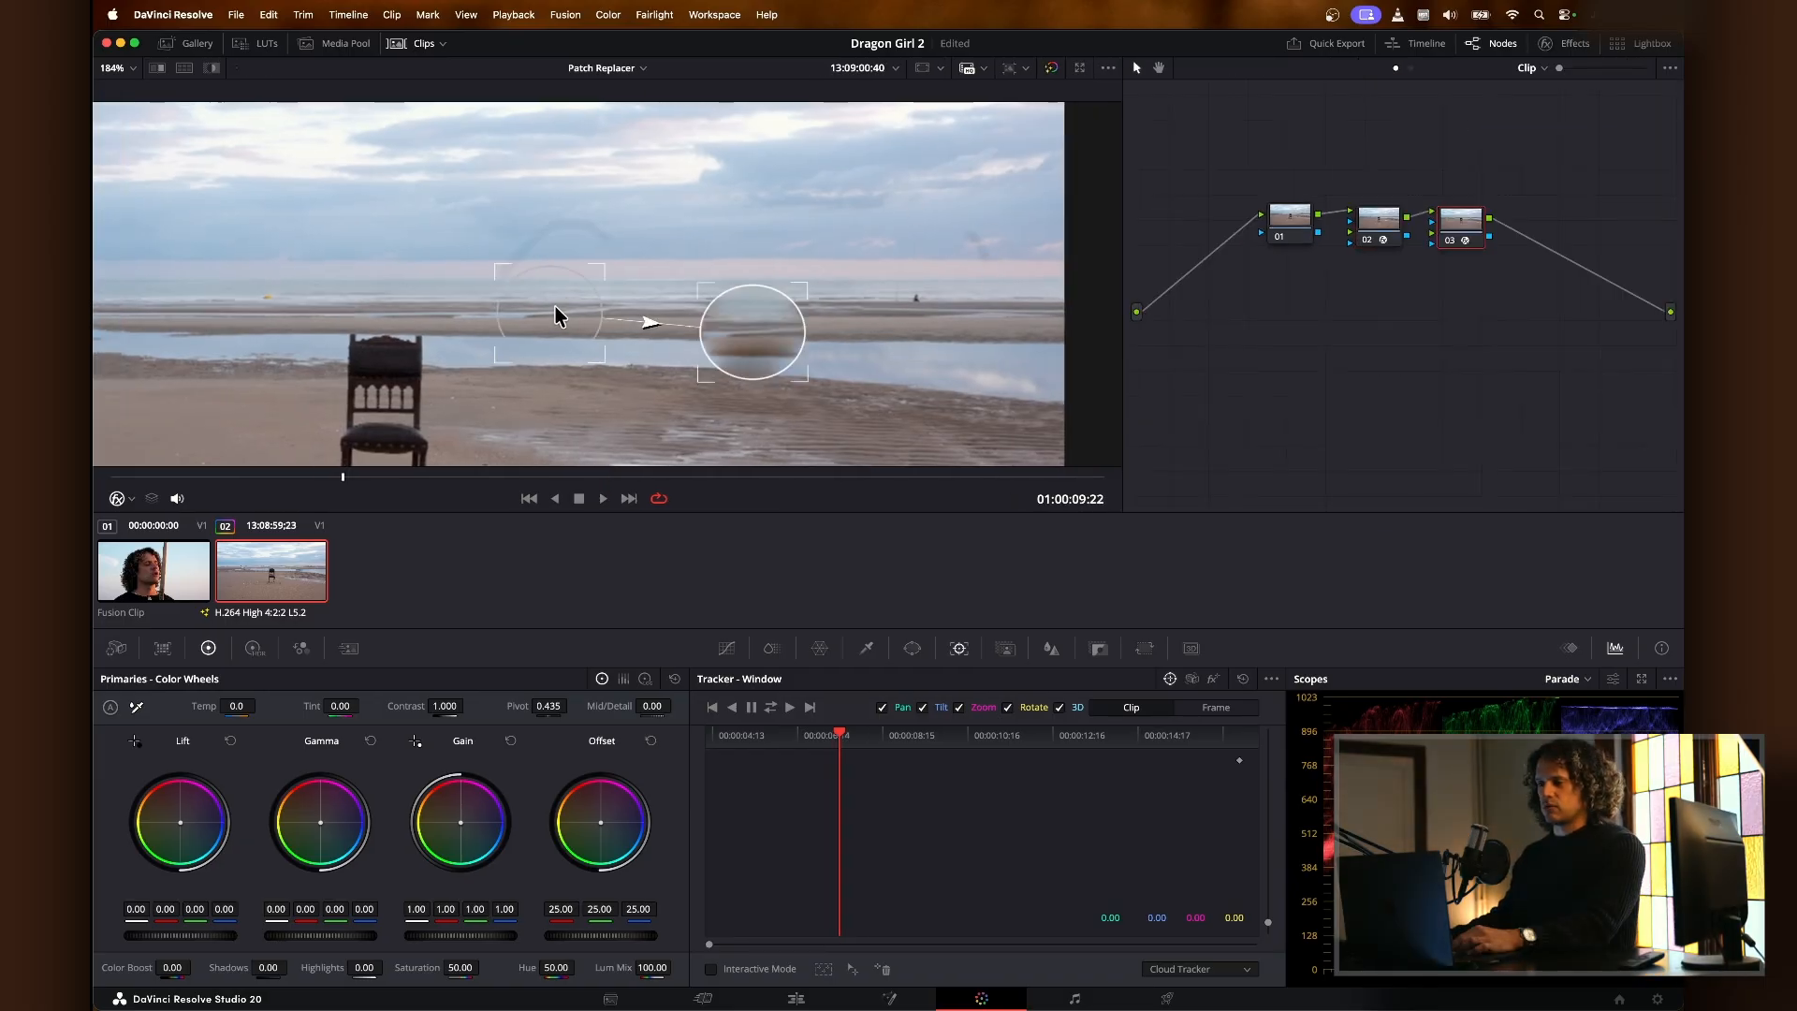
Step: Place node 03's target patch over the dark mark in the sky with the source on clear sky beside it, and hide the on-screen controls
drag(555, 316, 561, 240)
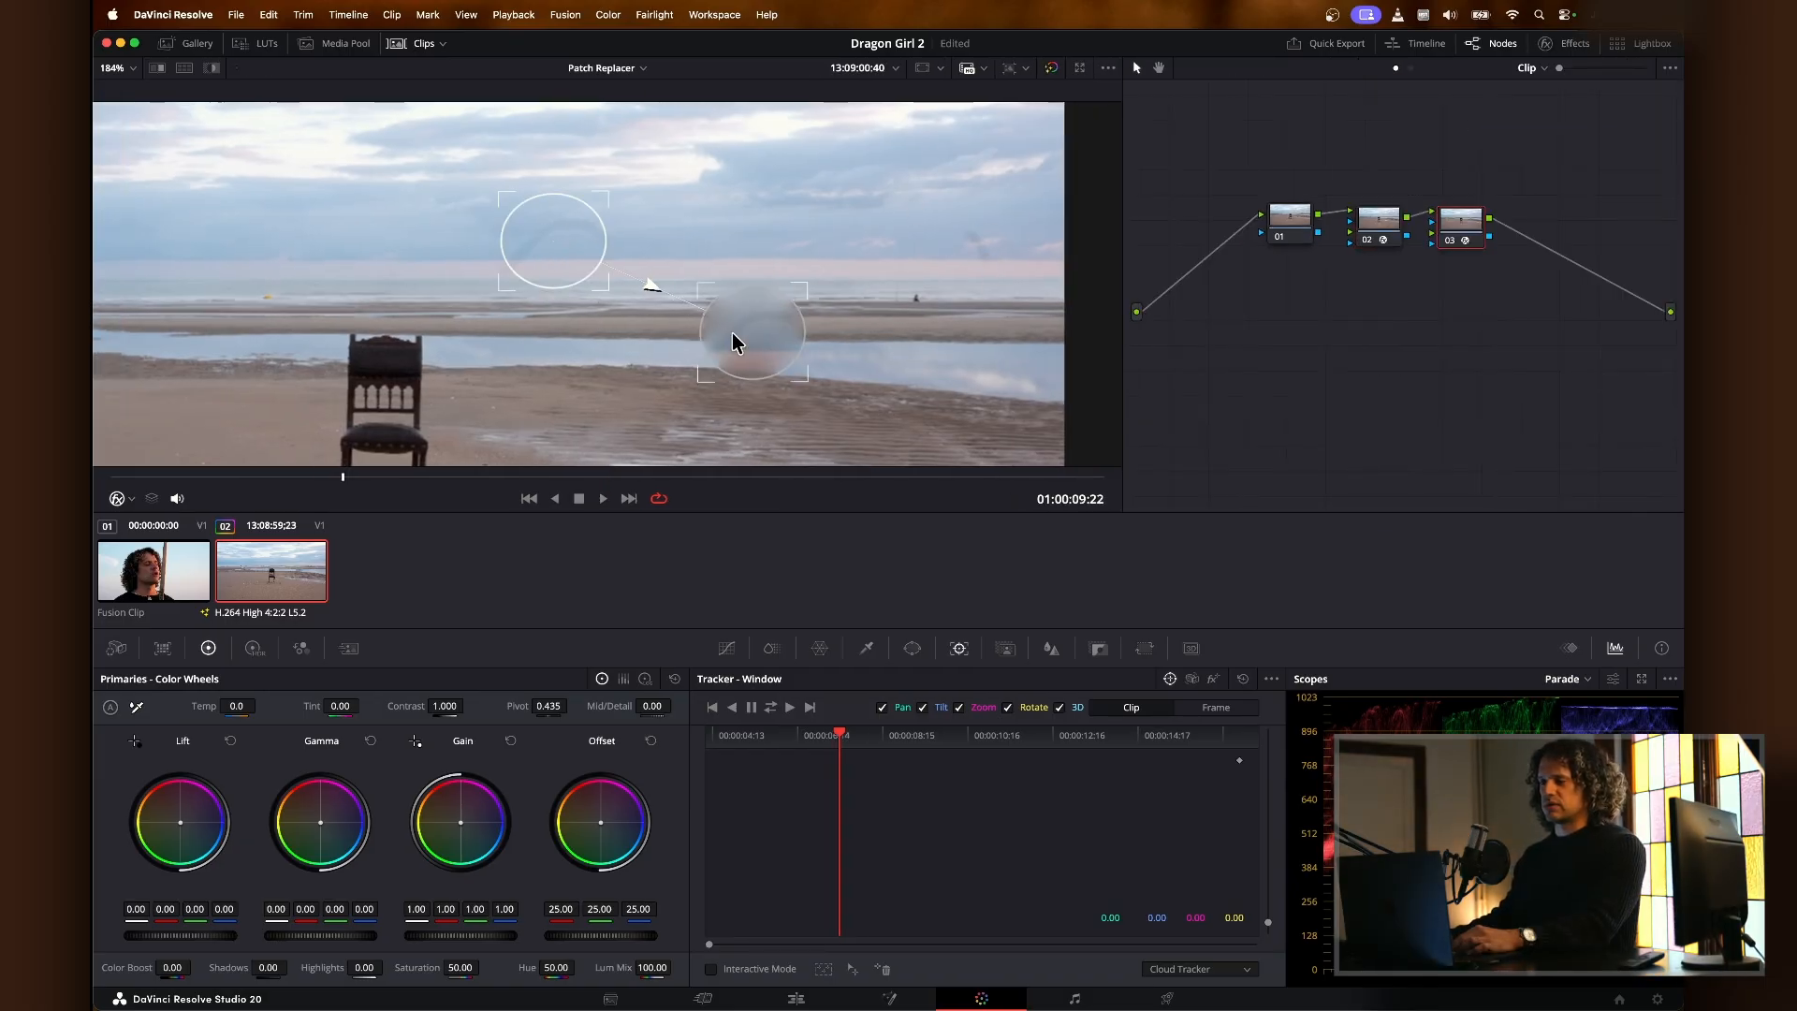
drag(733, 340, 636, 273)
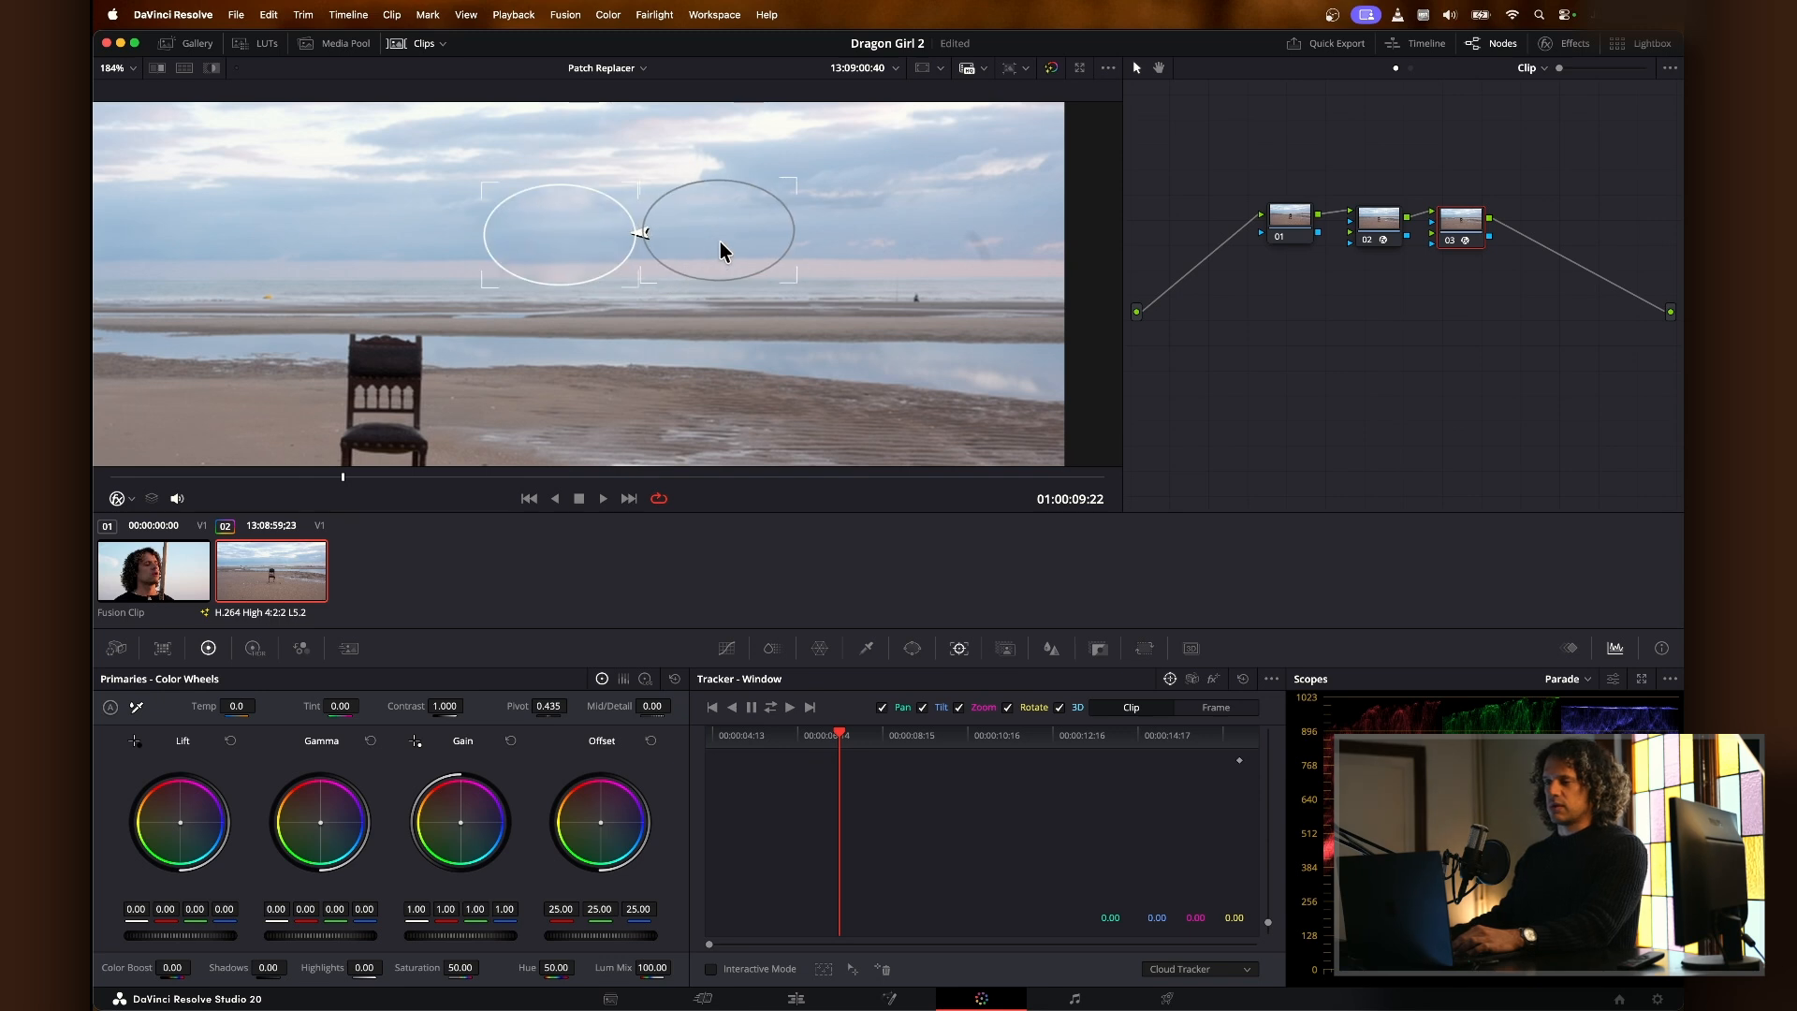
click(1577, 46)
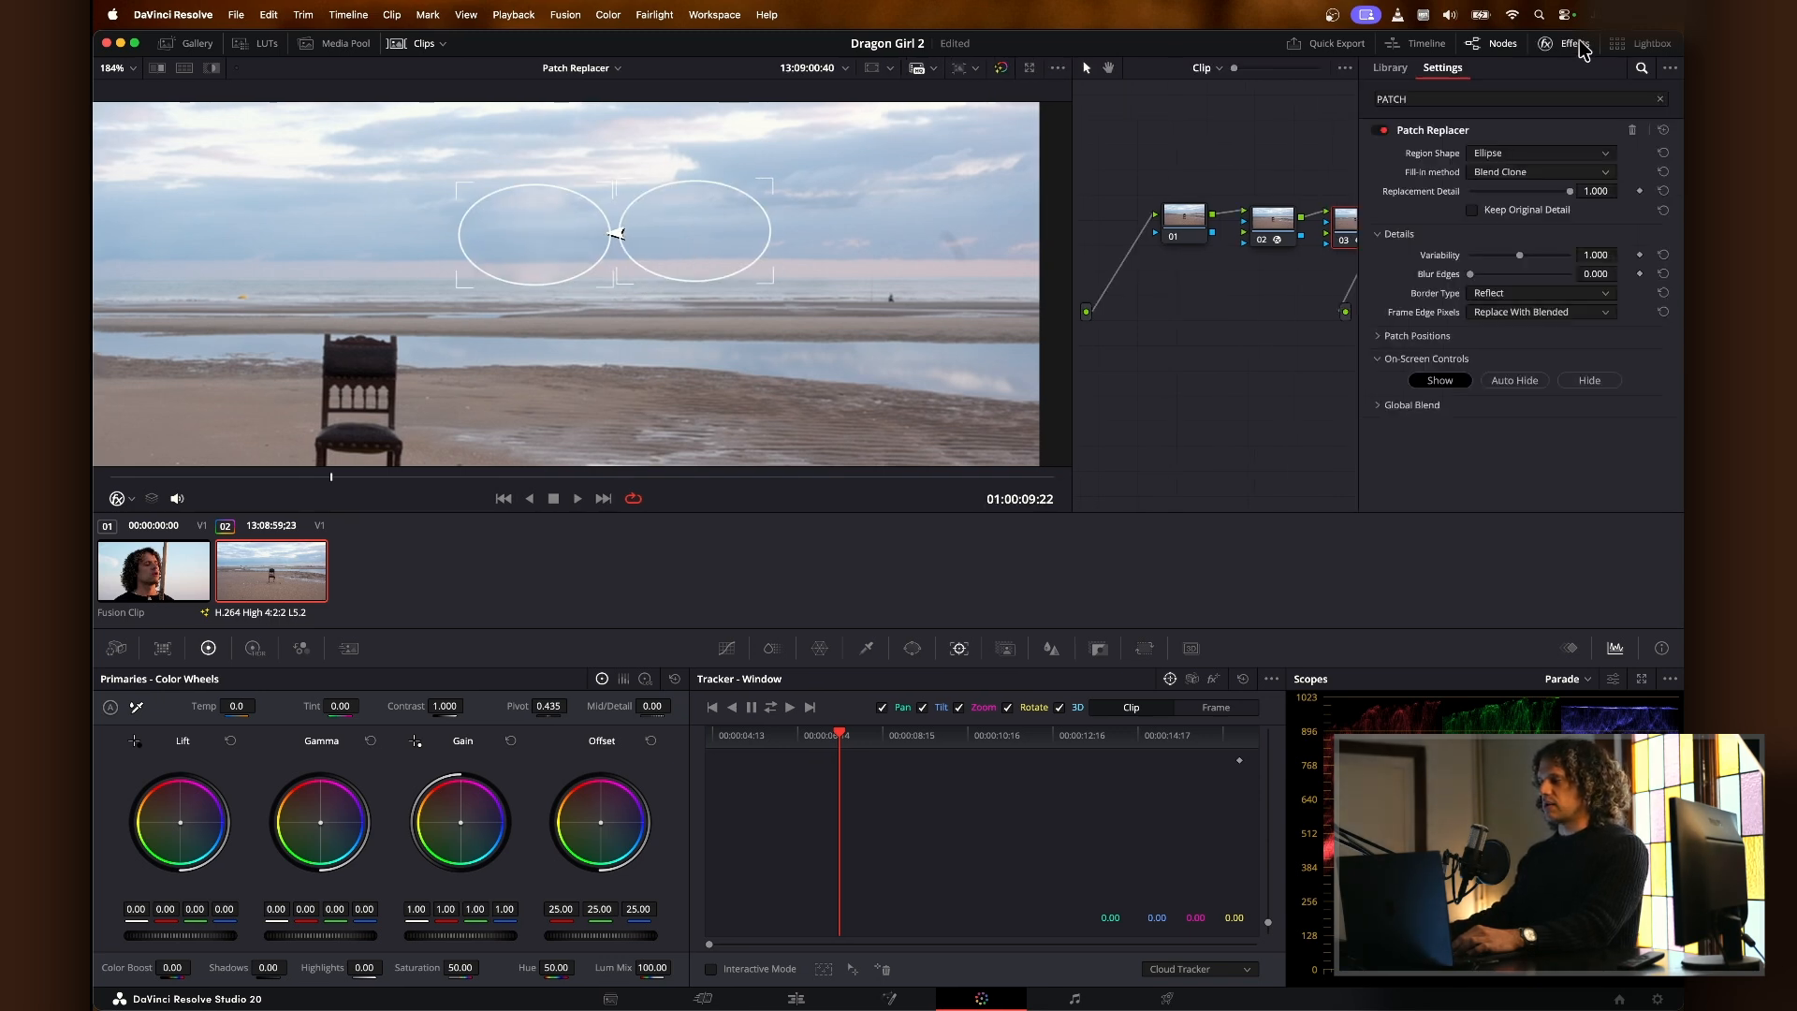
click(1588, 381)
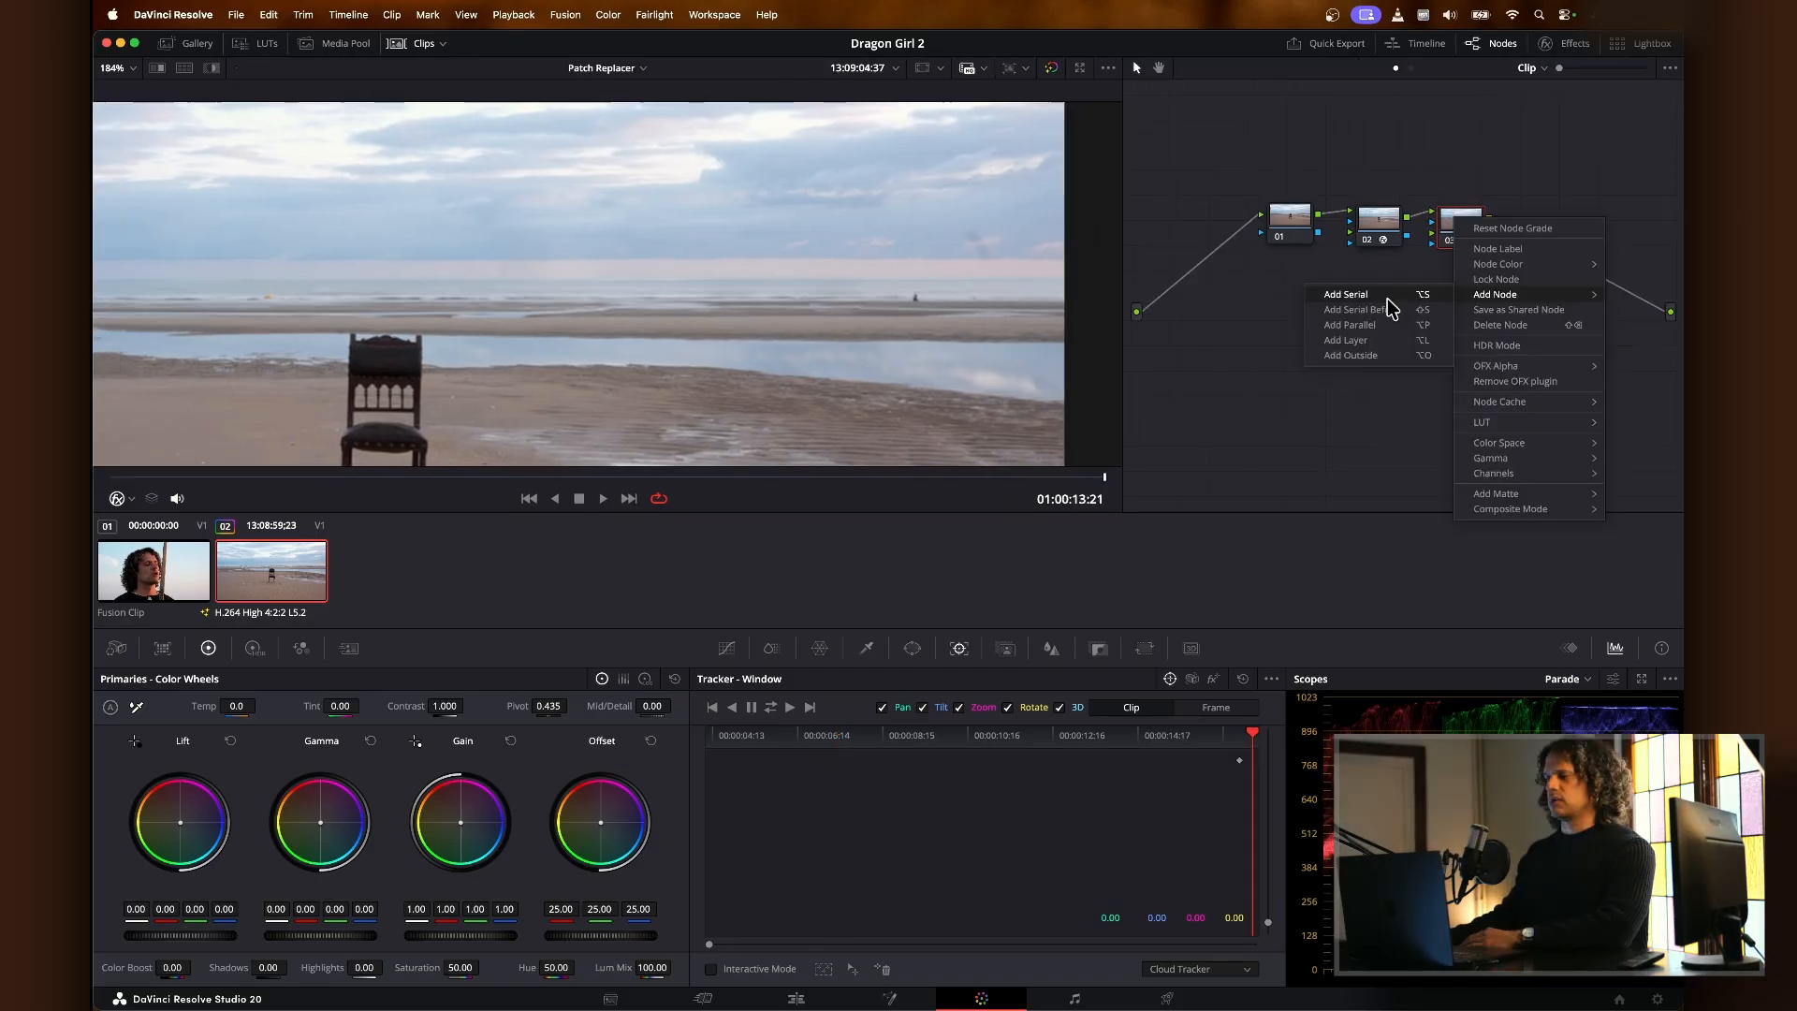
Step: Add a serial node after node 03
click(1385, 295)
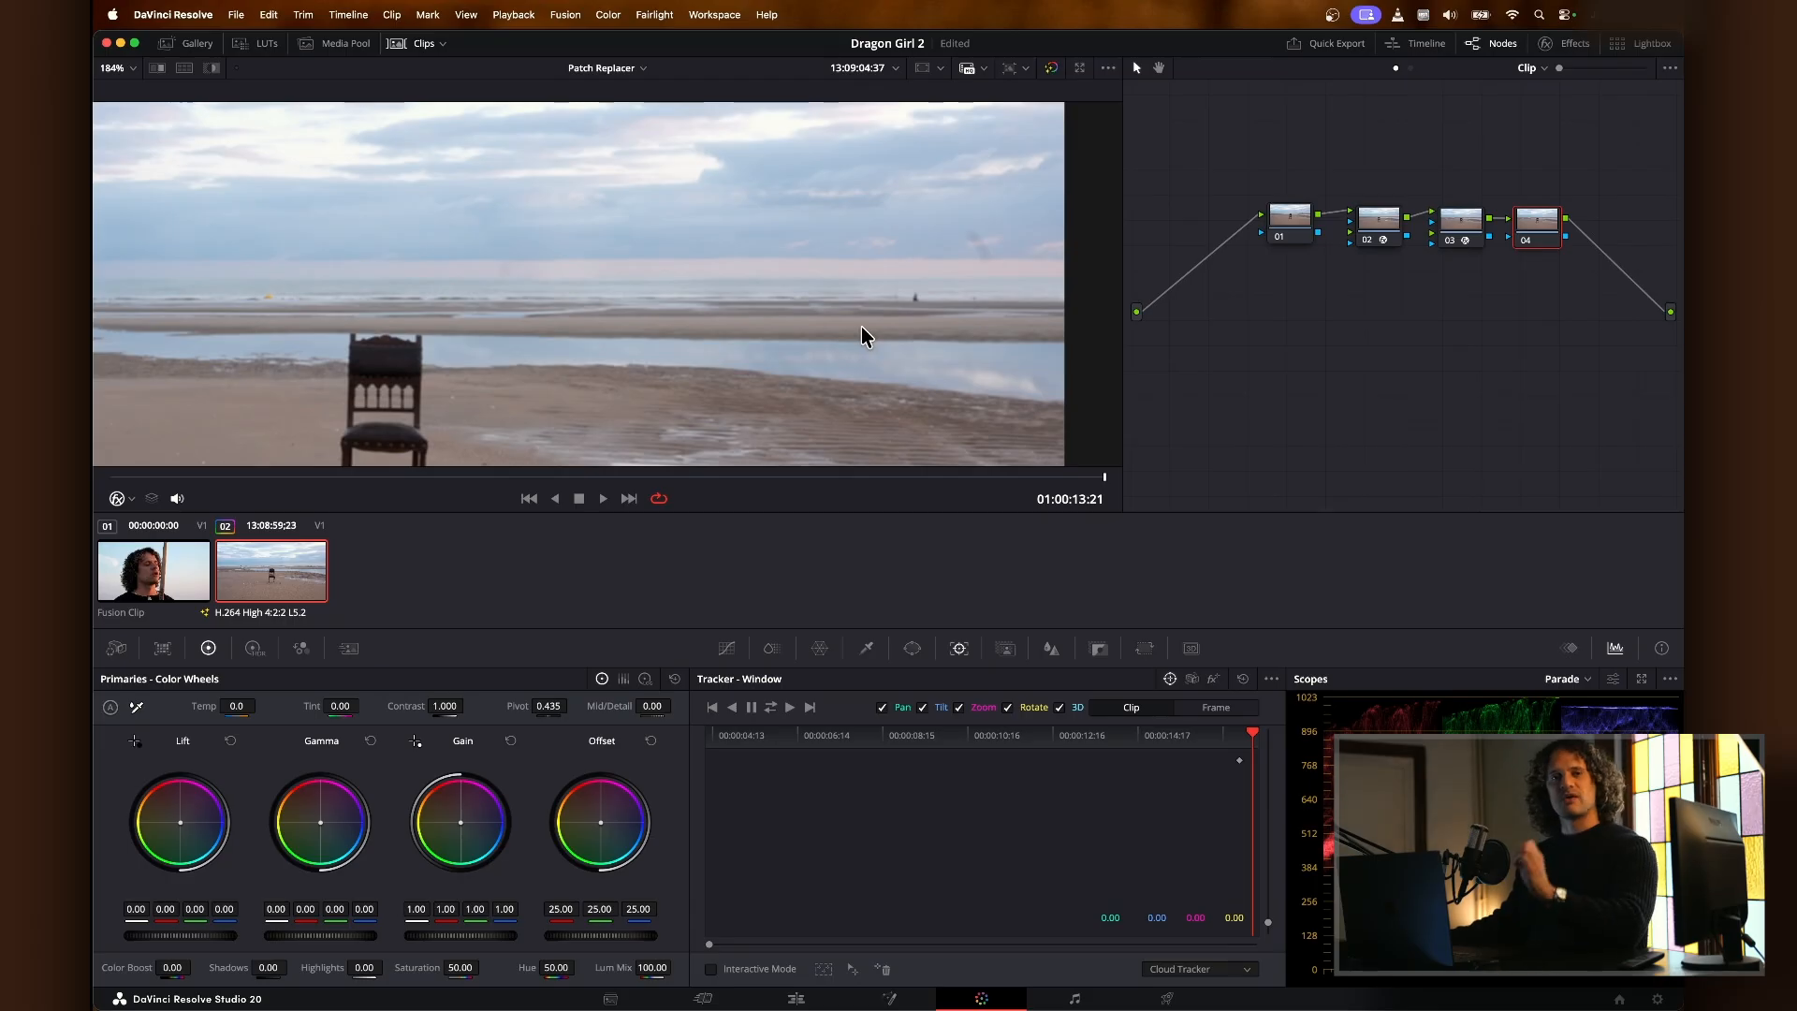
drag(897, 337, 806, 336)
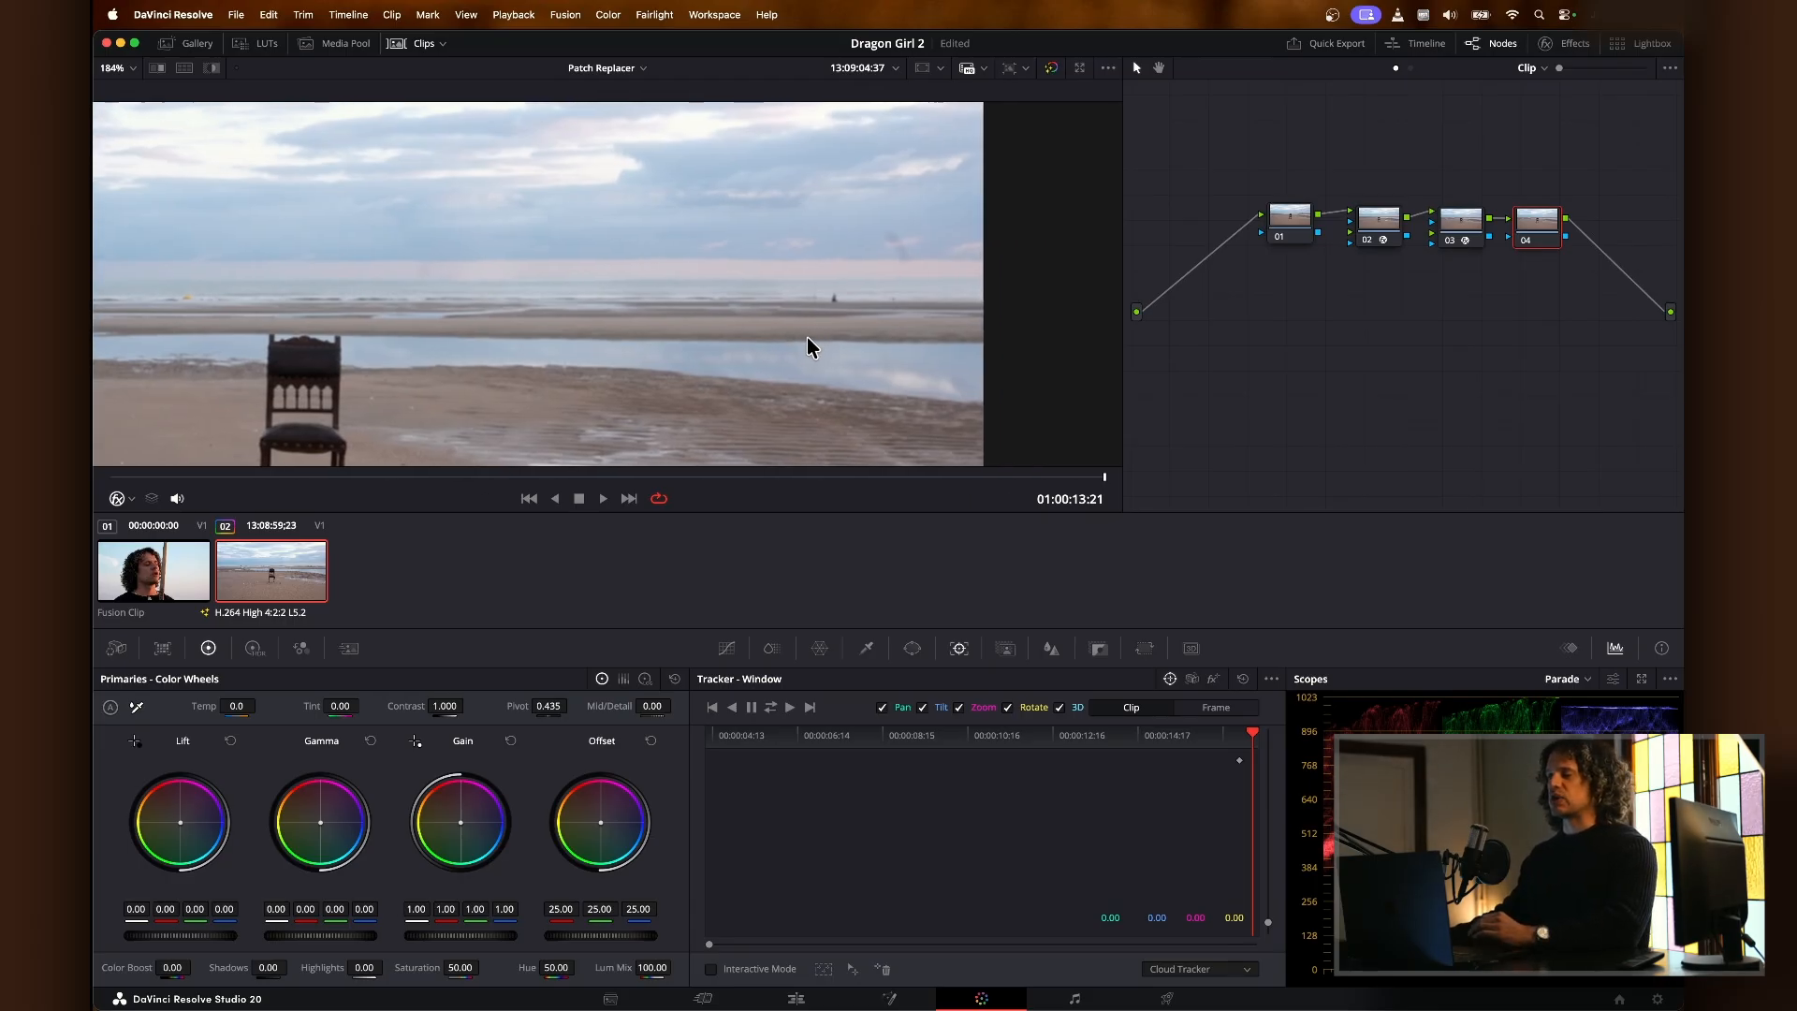
Step: Apply the Patch Replacer effect from the effects library to node 04
click(1563, 46)
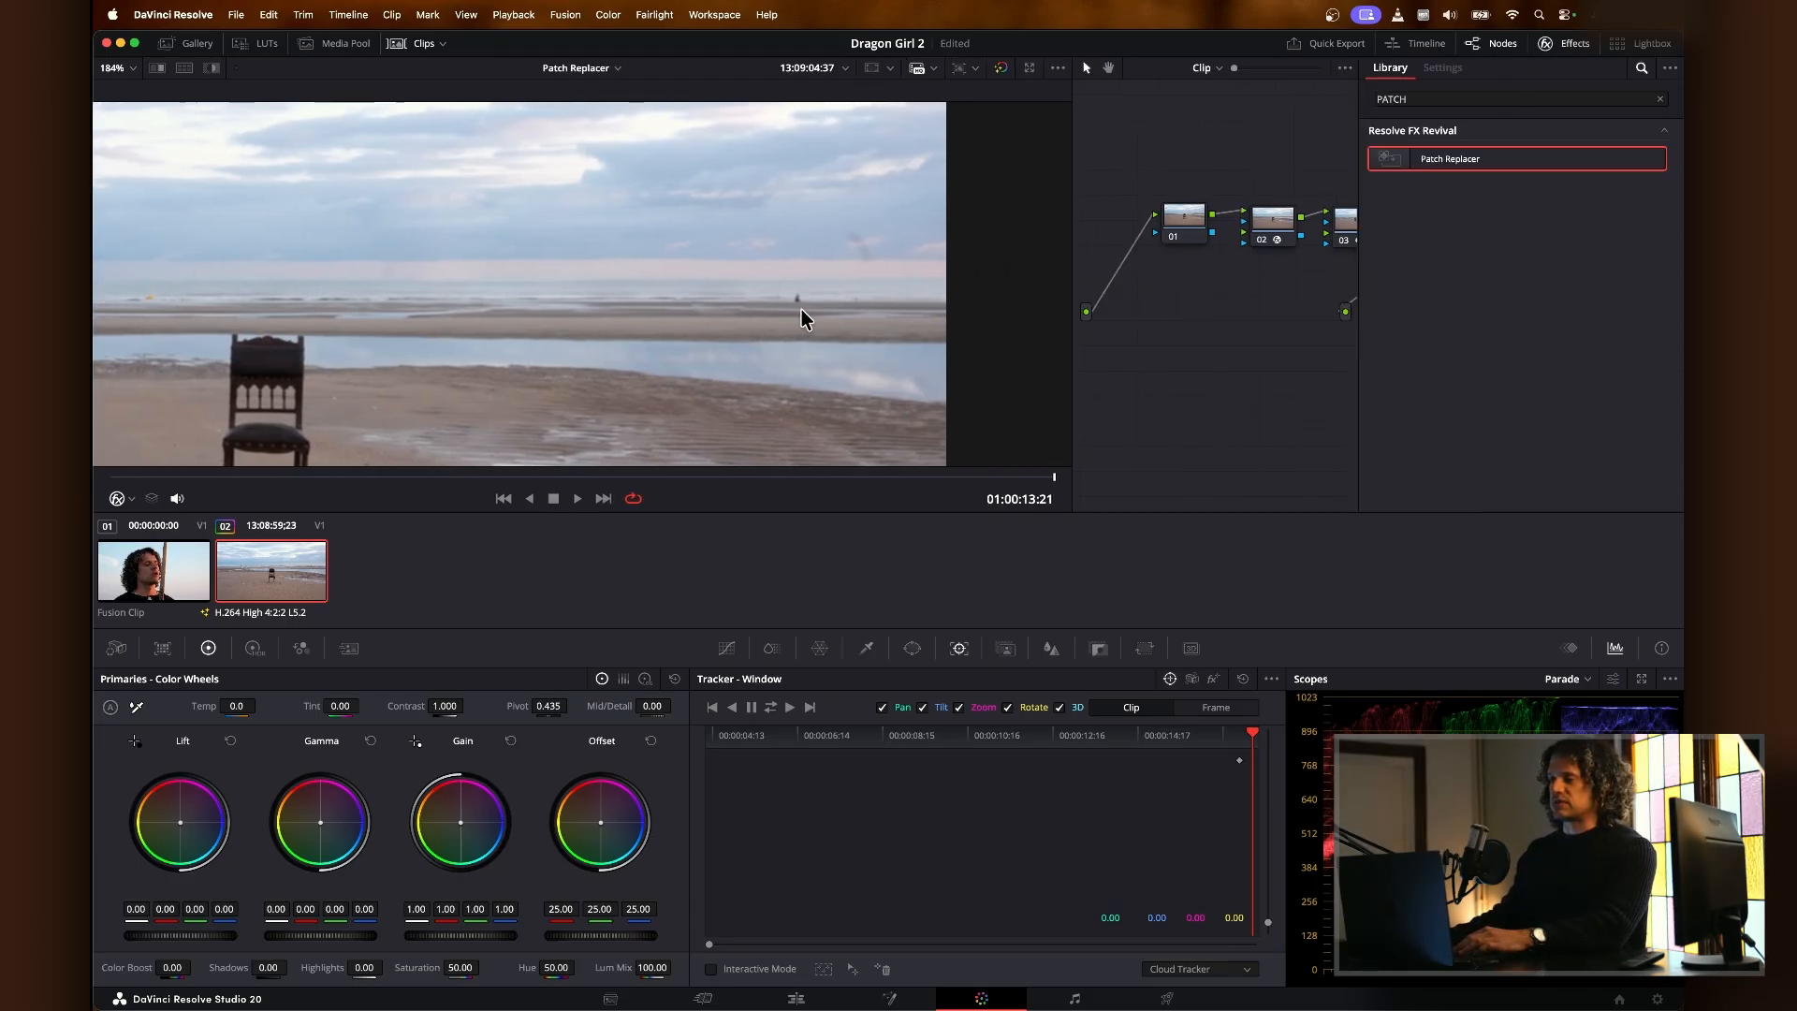
drag(1459, 157, 1281, 170)
drag(1448, 176, 1323, 230)
Step: Shrink and place node 04's target patch over the remaining figure on the horizon, with the source patch just beside it
drag(145, 379, 516, 277)
drag(461, 400, 647, 349)
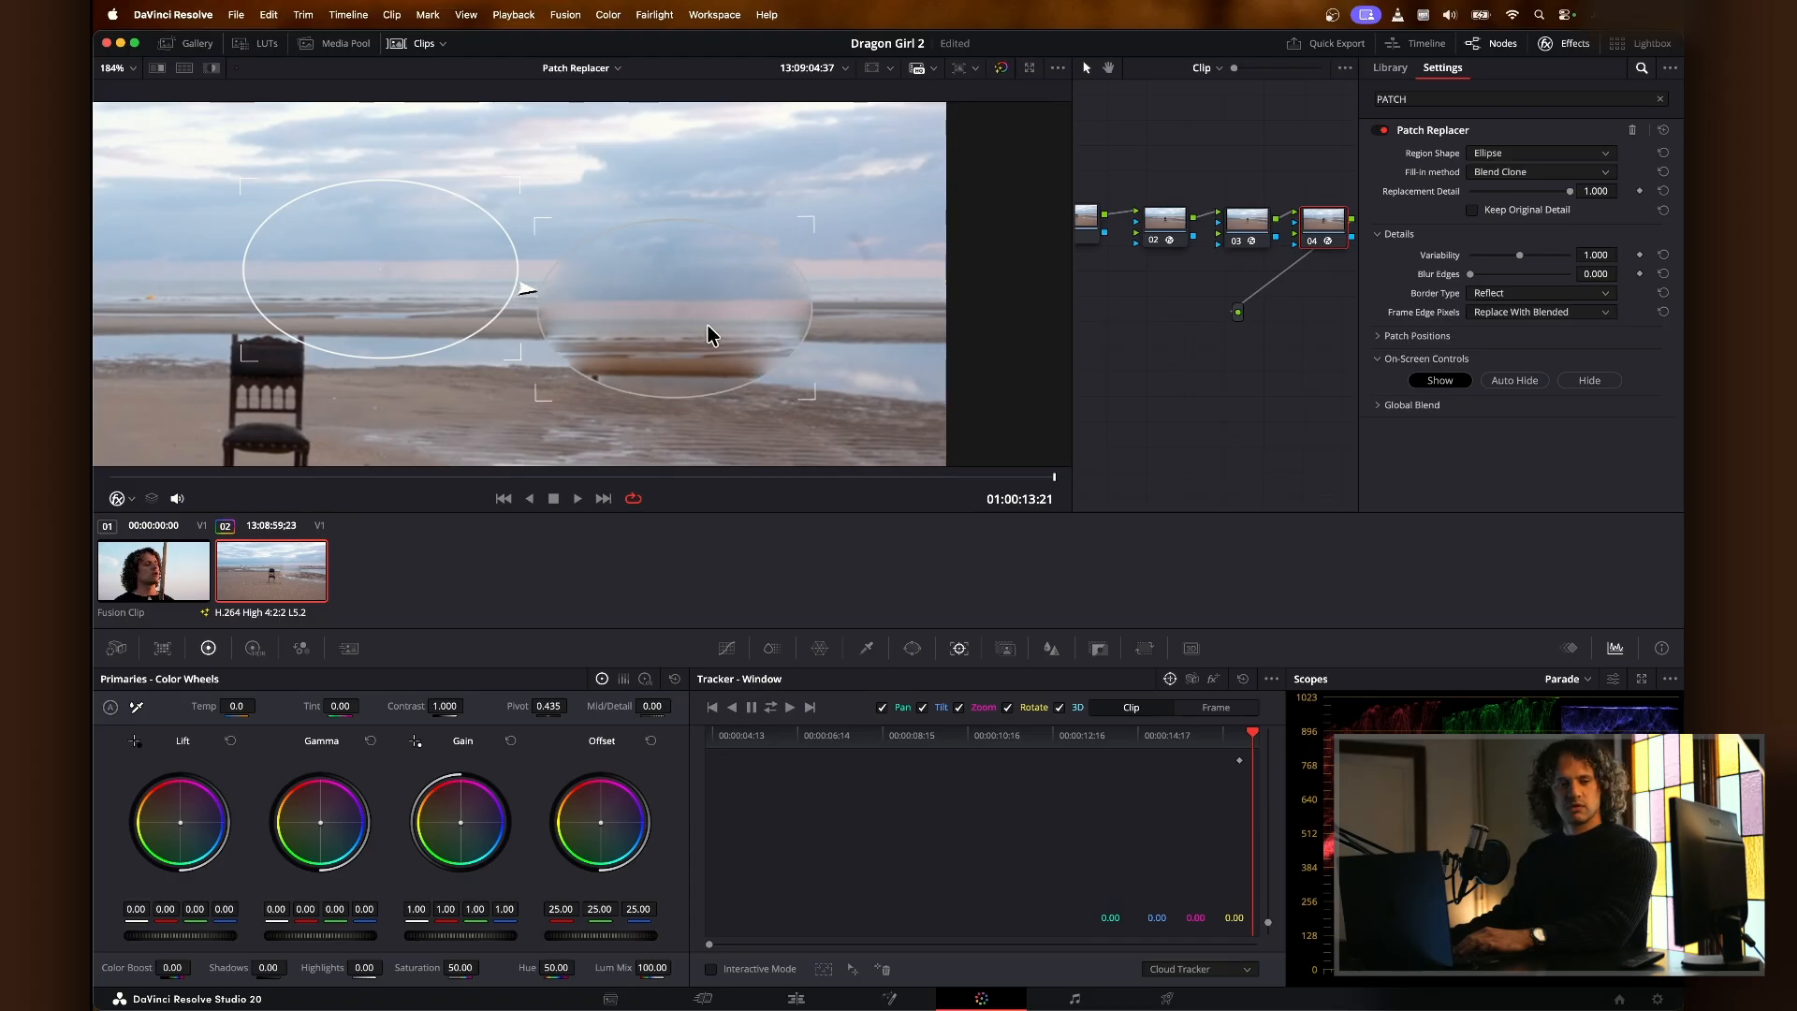
drag(807, 235, 830, 269)
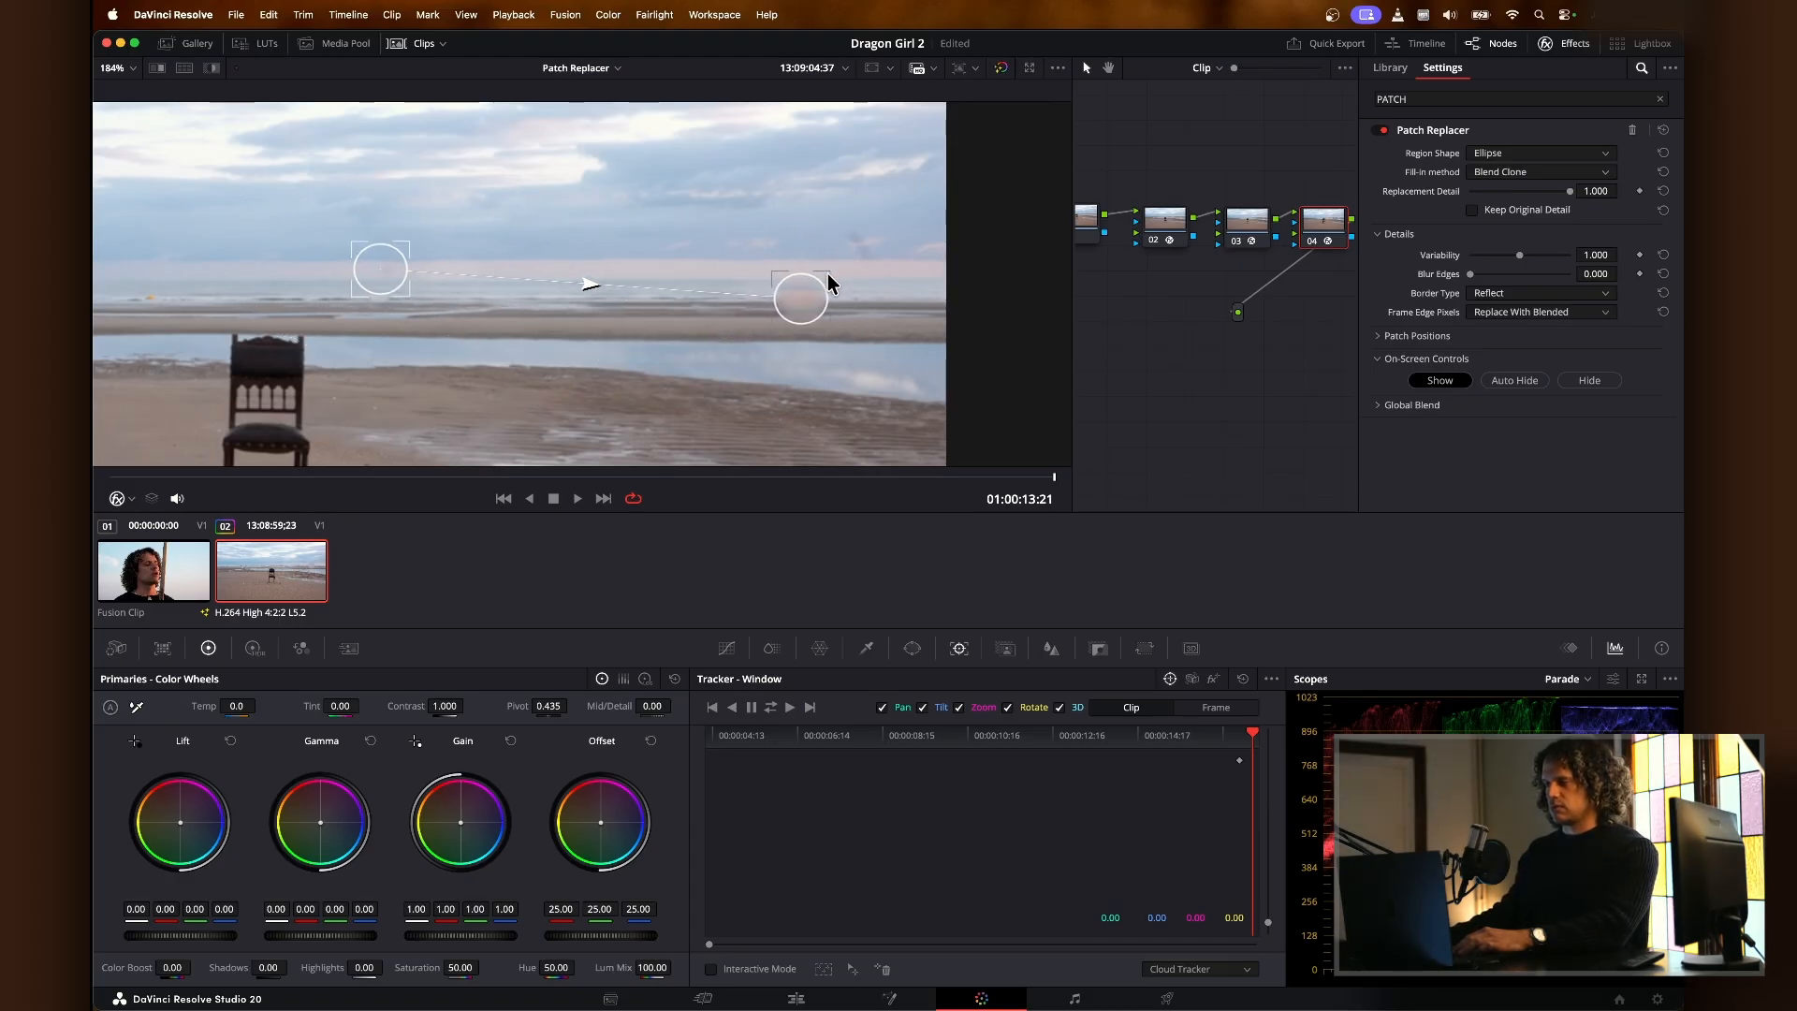
drag(430, 293, 912, 301)
Step: Raise node 04's Blur Edges to about 0.116 with the on-screen controls hidden, then show them and nudge the target patch slightly
click(1601, 383)
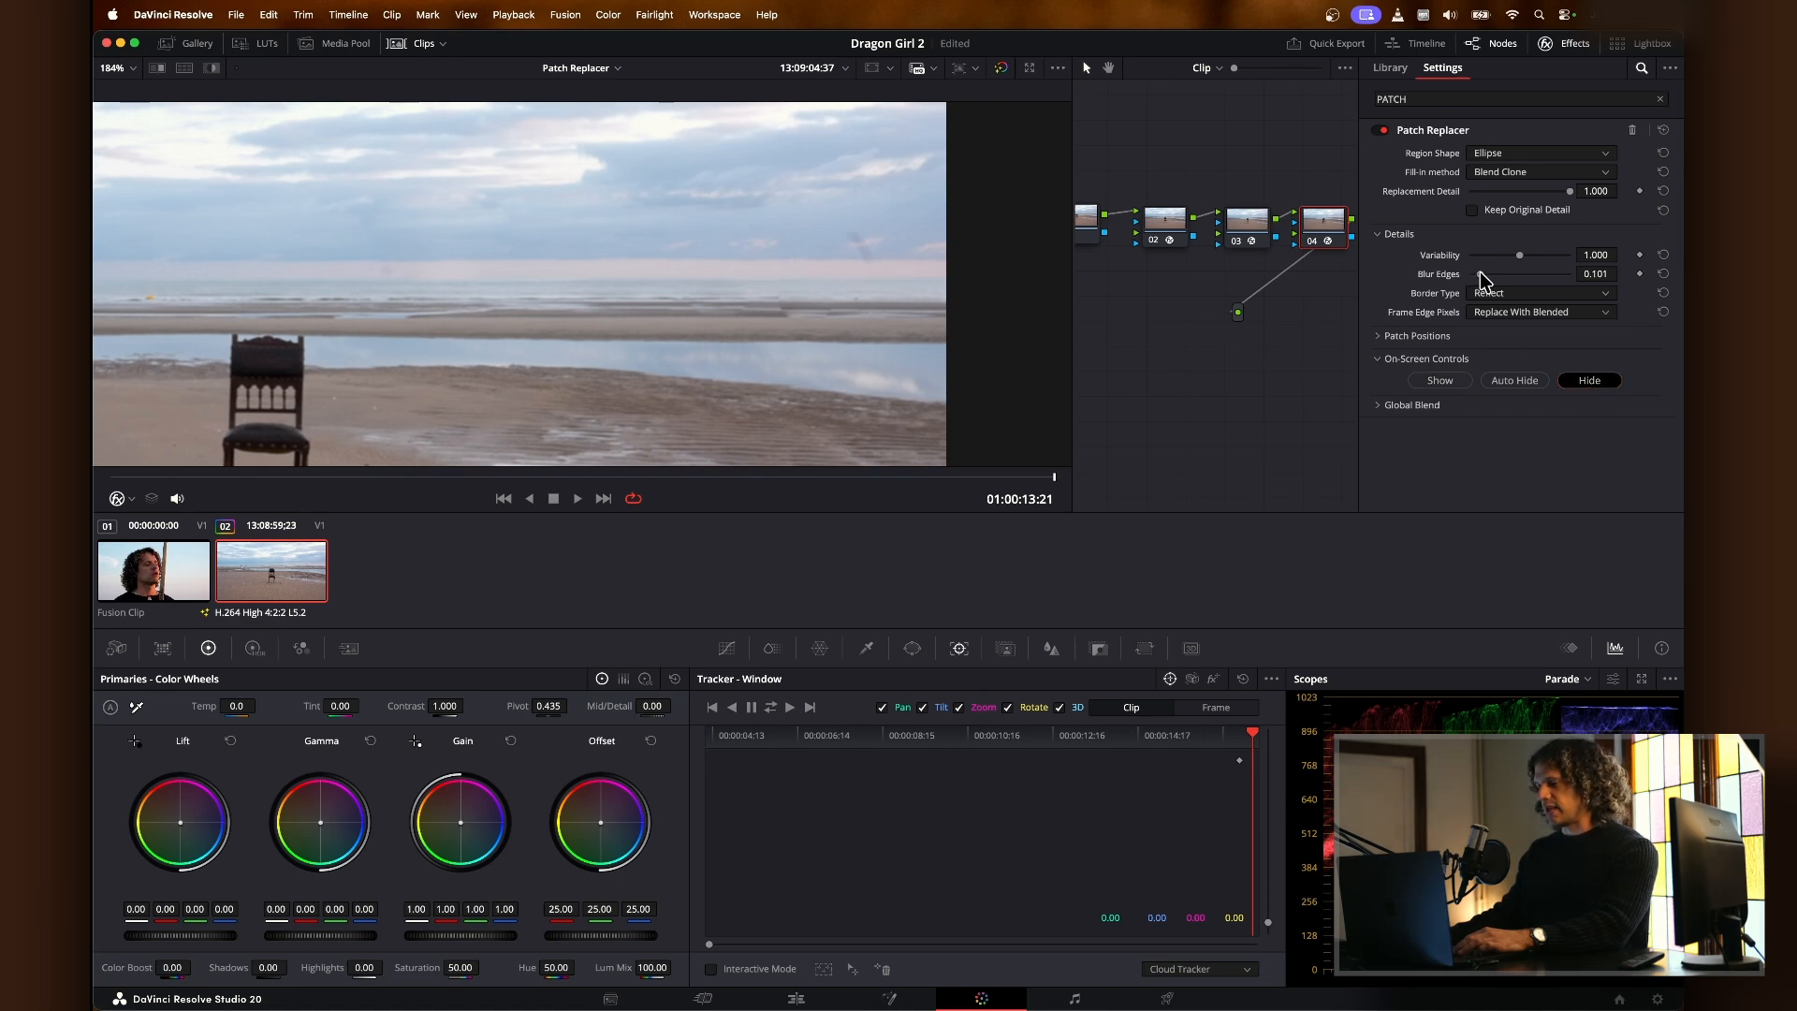
click(1431, 382)
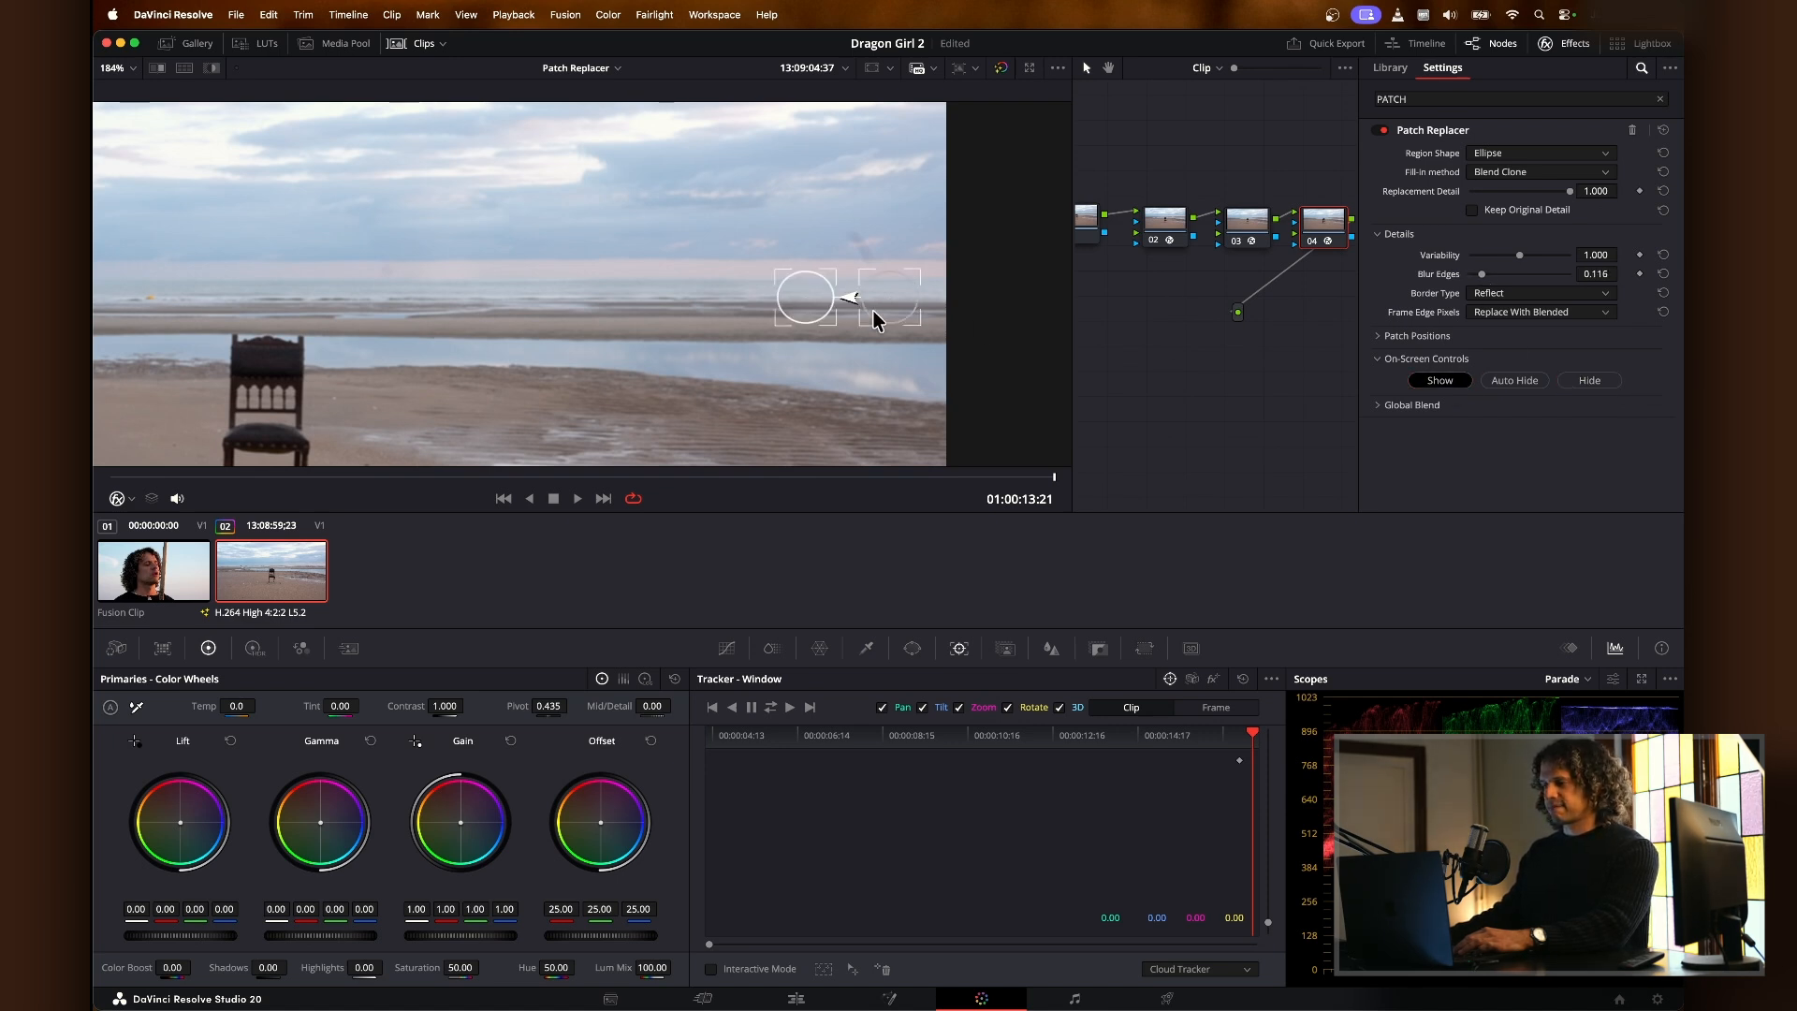
mouse_move(807, 298)
mouse_down()
mouse_move(828, 272)
mouse_move(790, 289)
mouse_move(810, 301)
mouse_up()
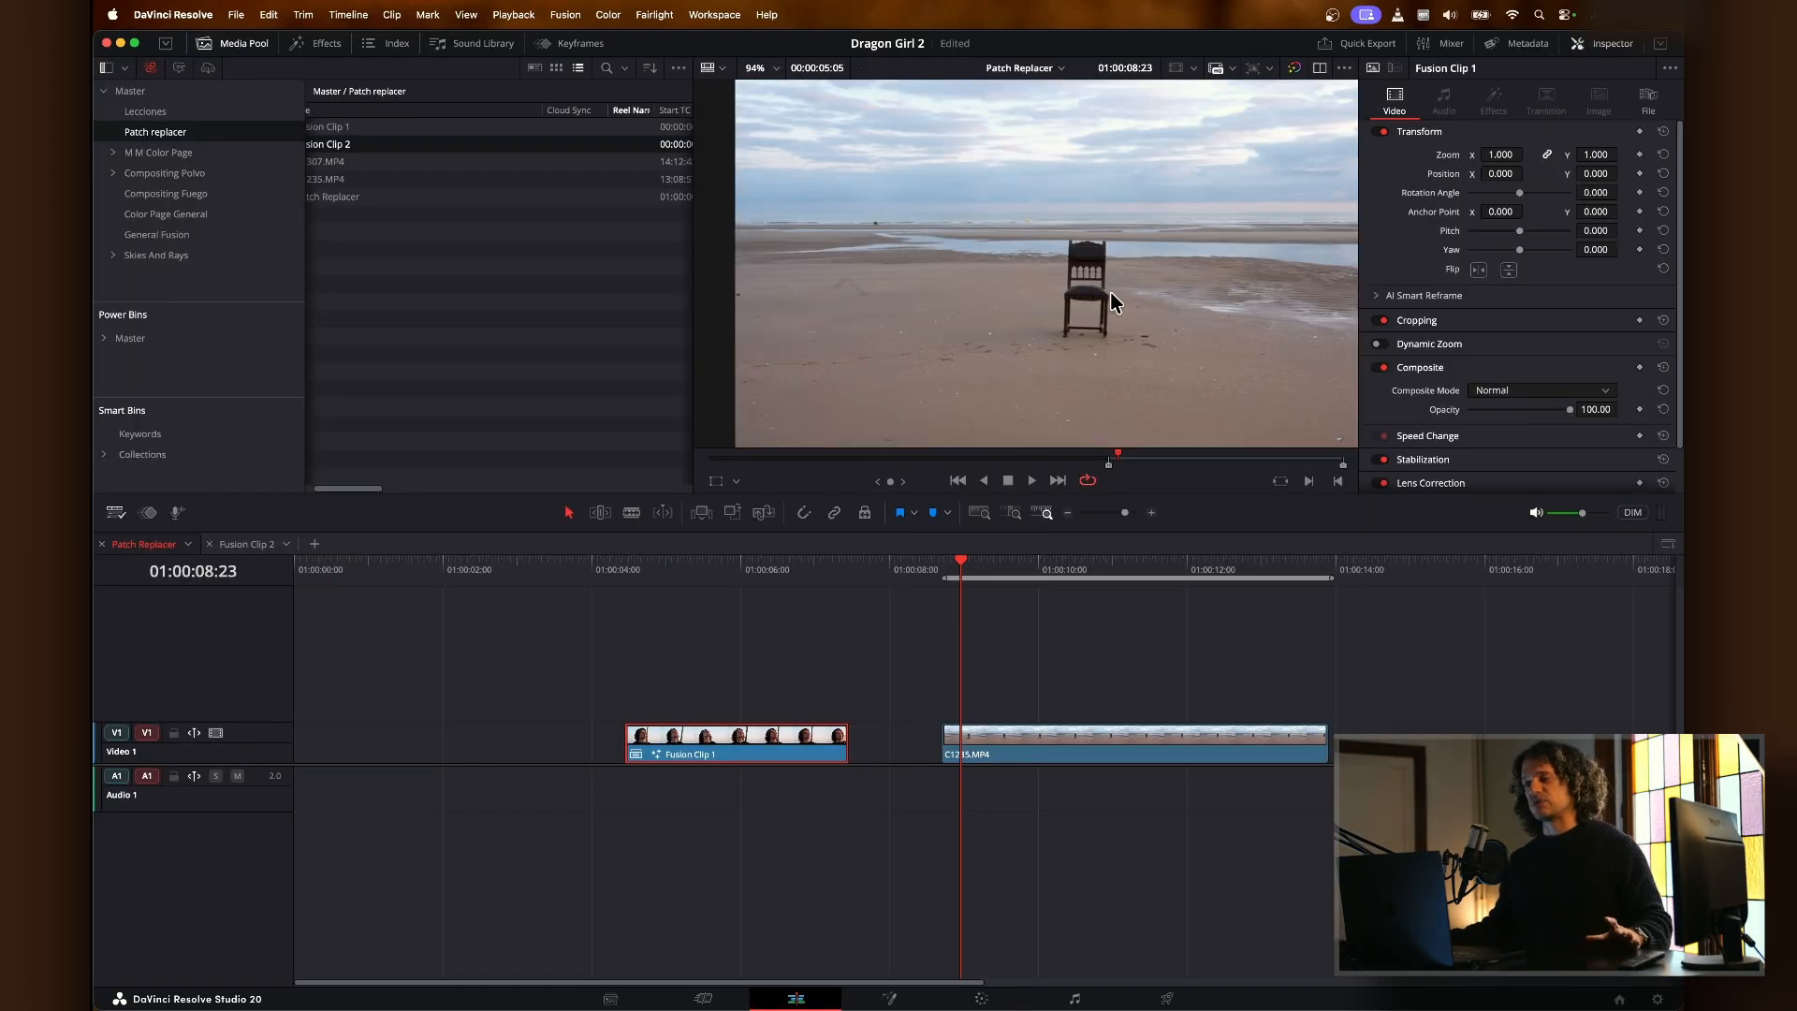
Step: Review the retouched beach shot C1235.MP4 in the Edit and Color pages, returning to the Edit page
drag(1110, 293, 1013, 297)
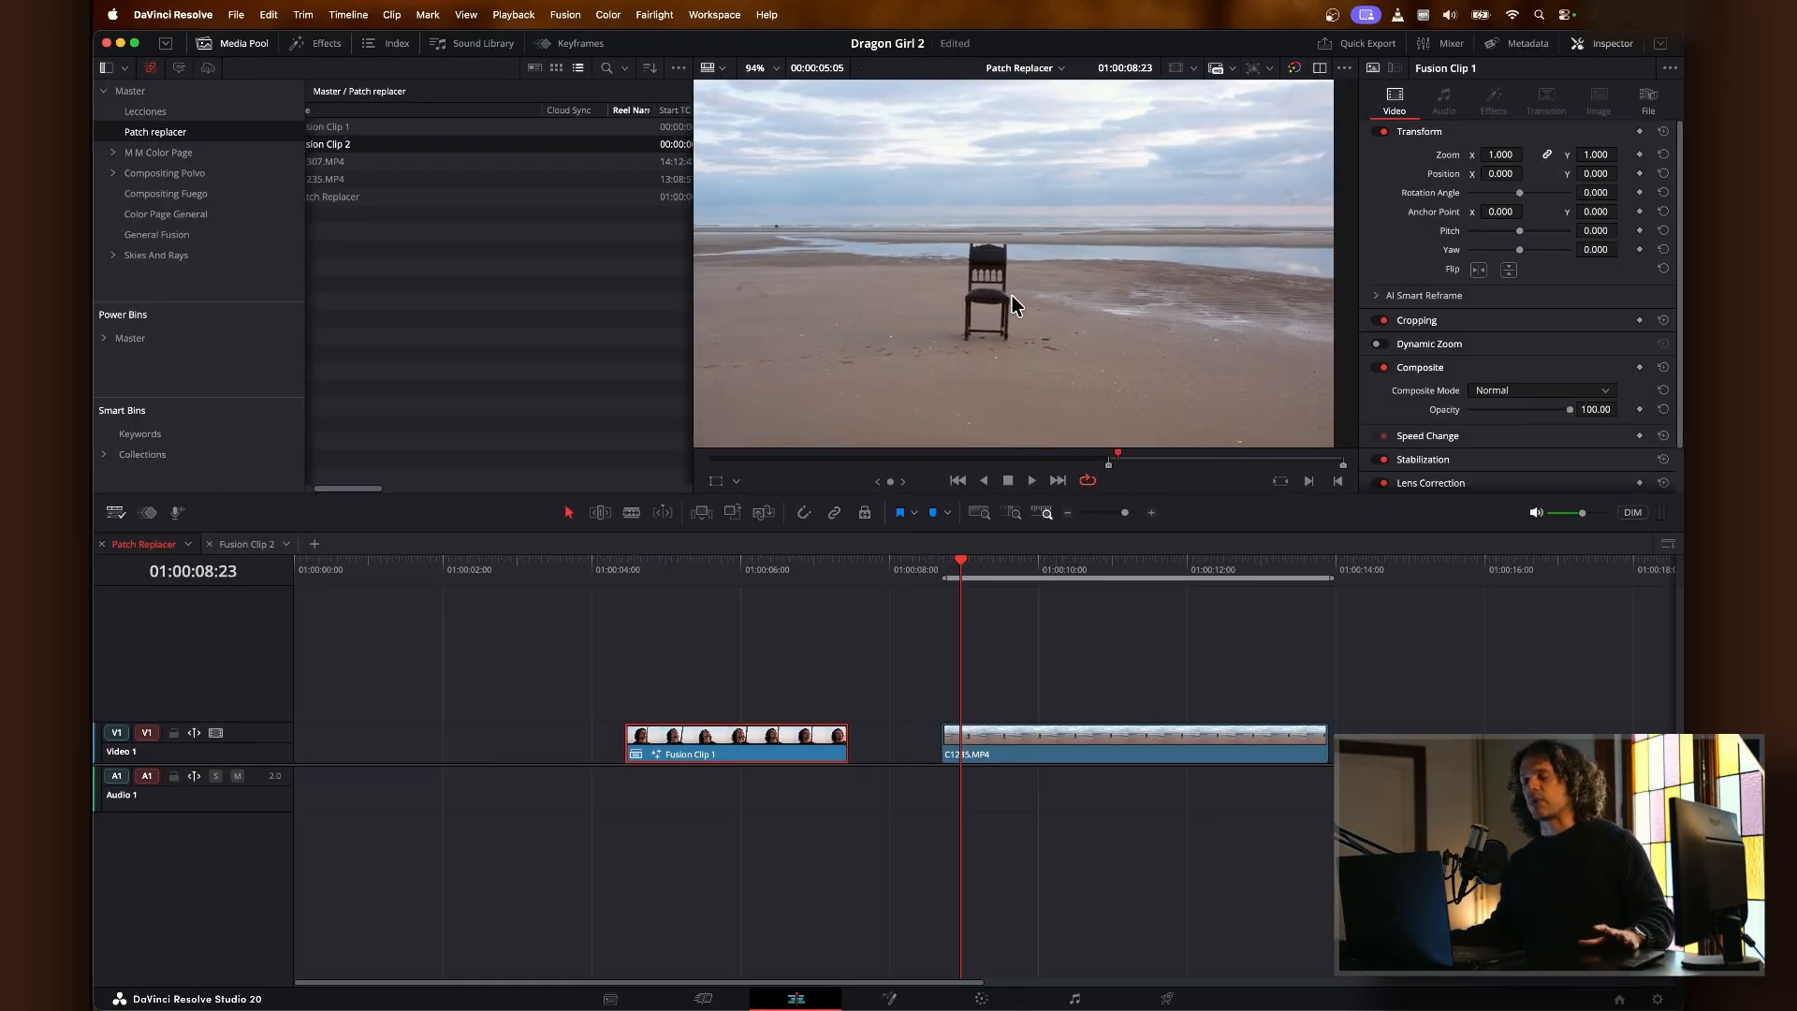
key(shift+6)
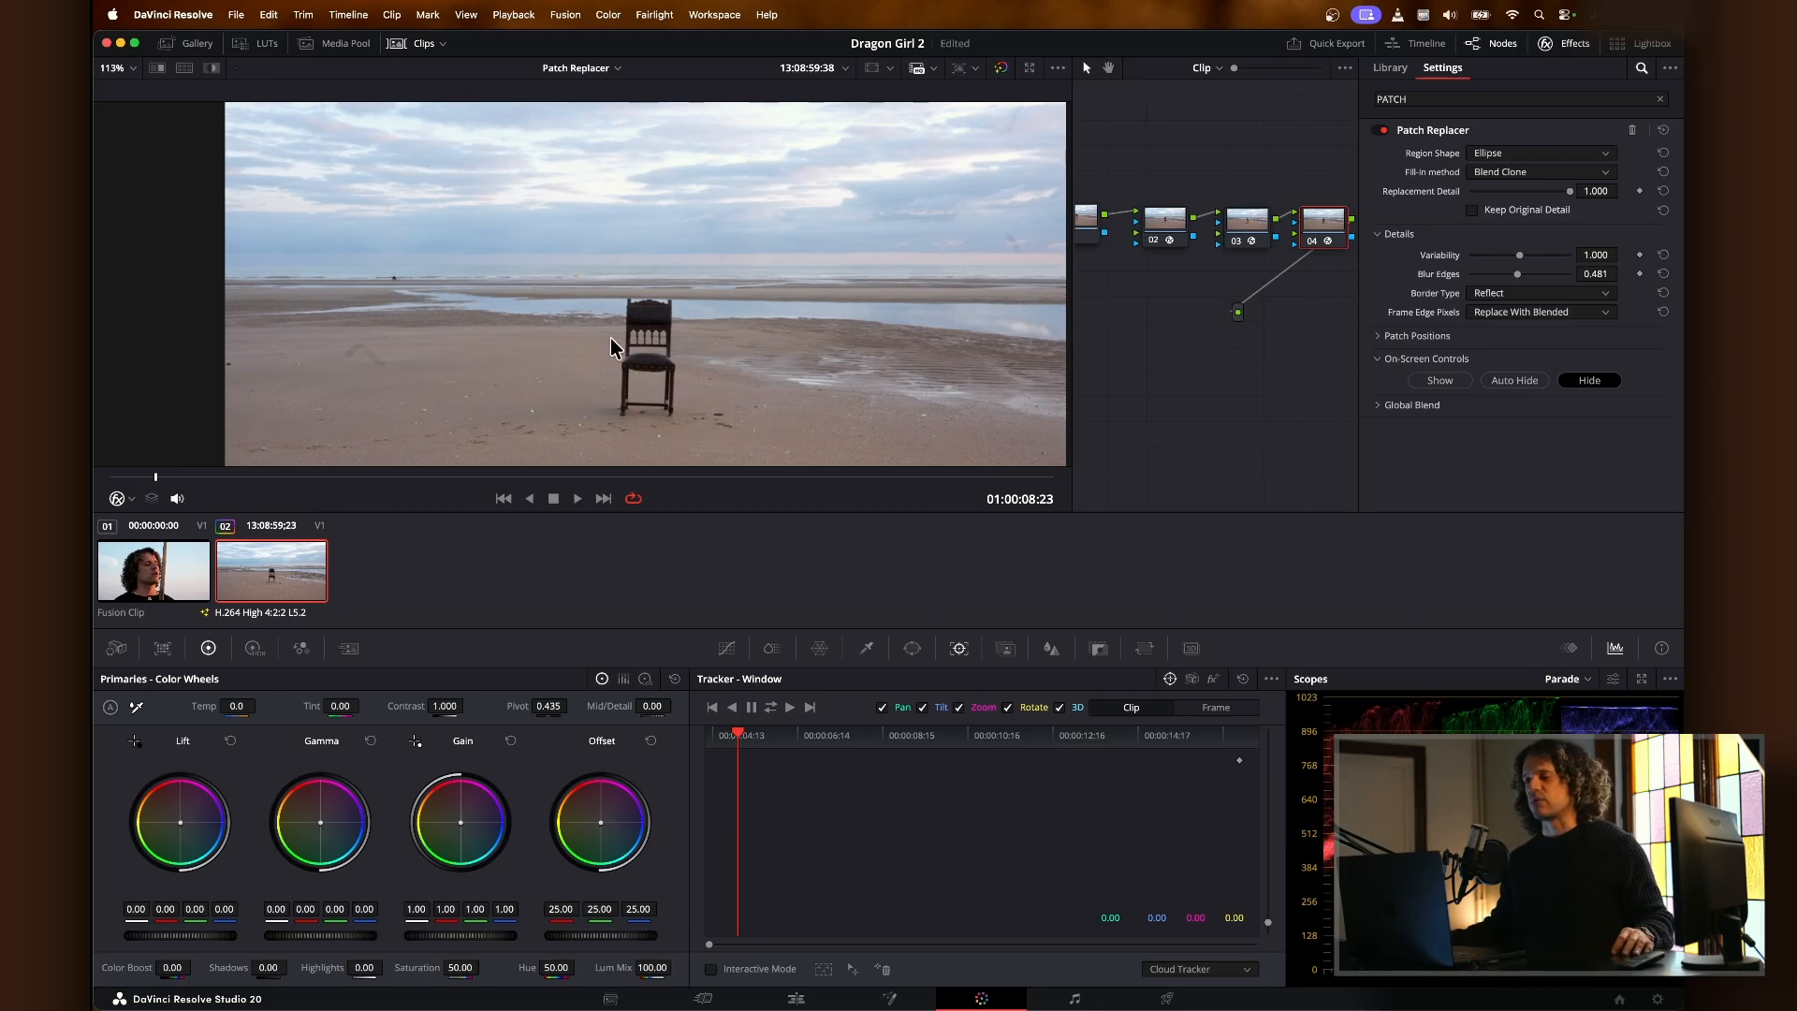
click(796, 1000)
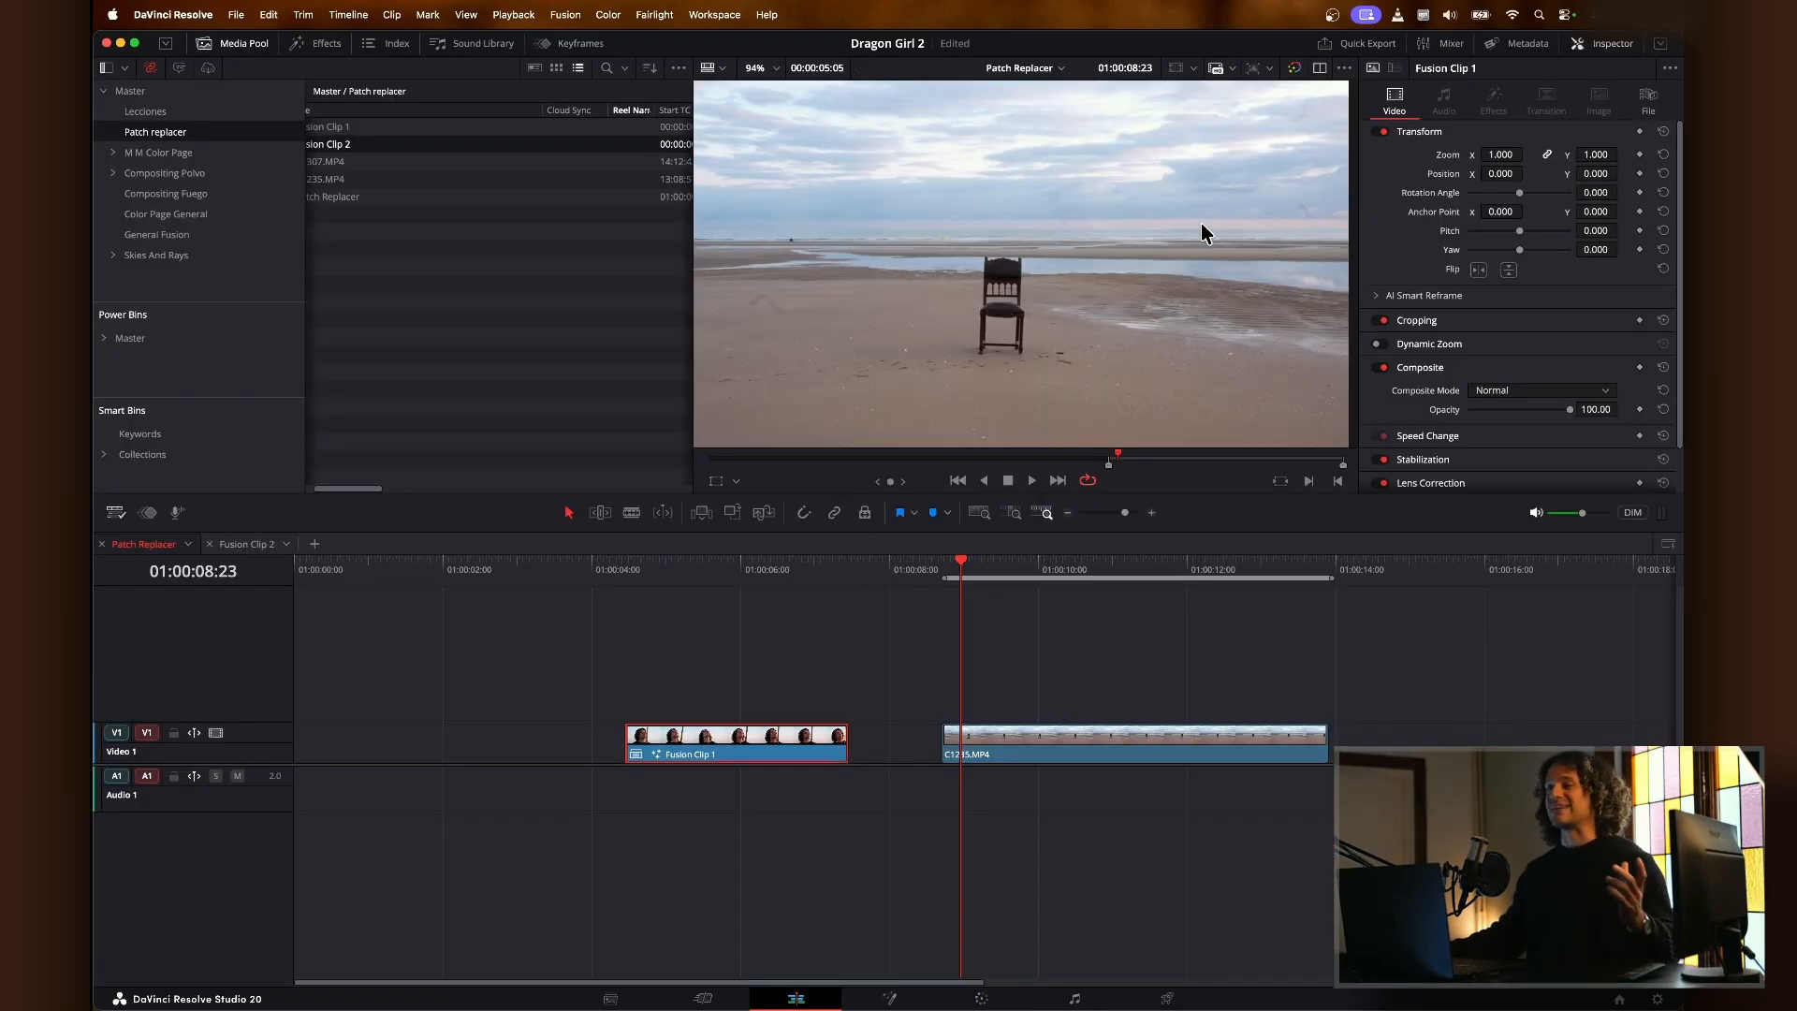
Step: Scrub Fusion Clip 1 around 01:00:06:00 on the timeline to examine the earring removal
click(781, 568)
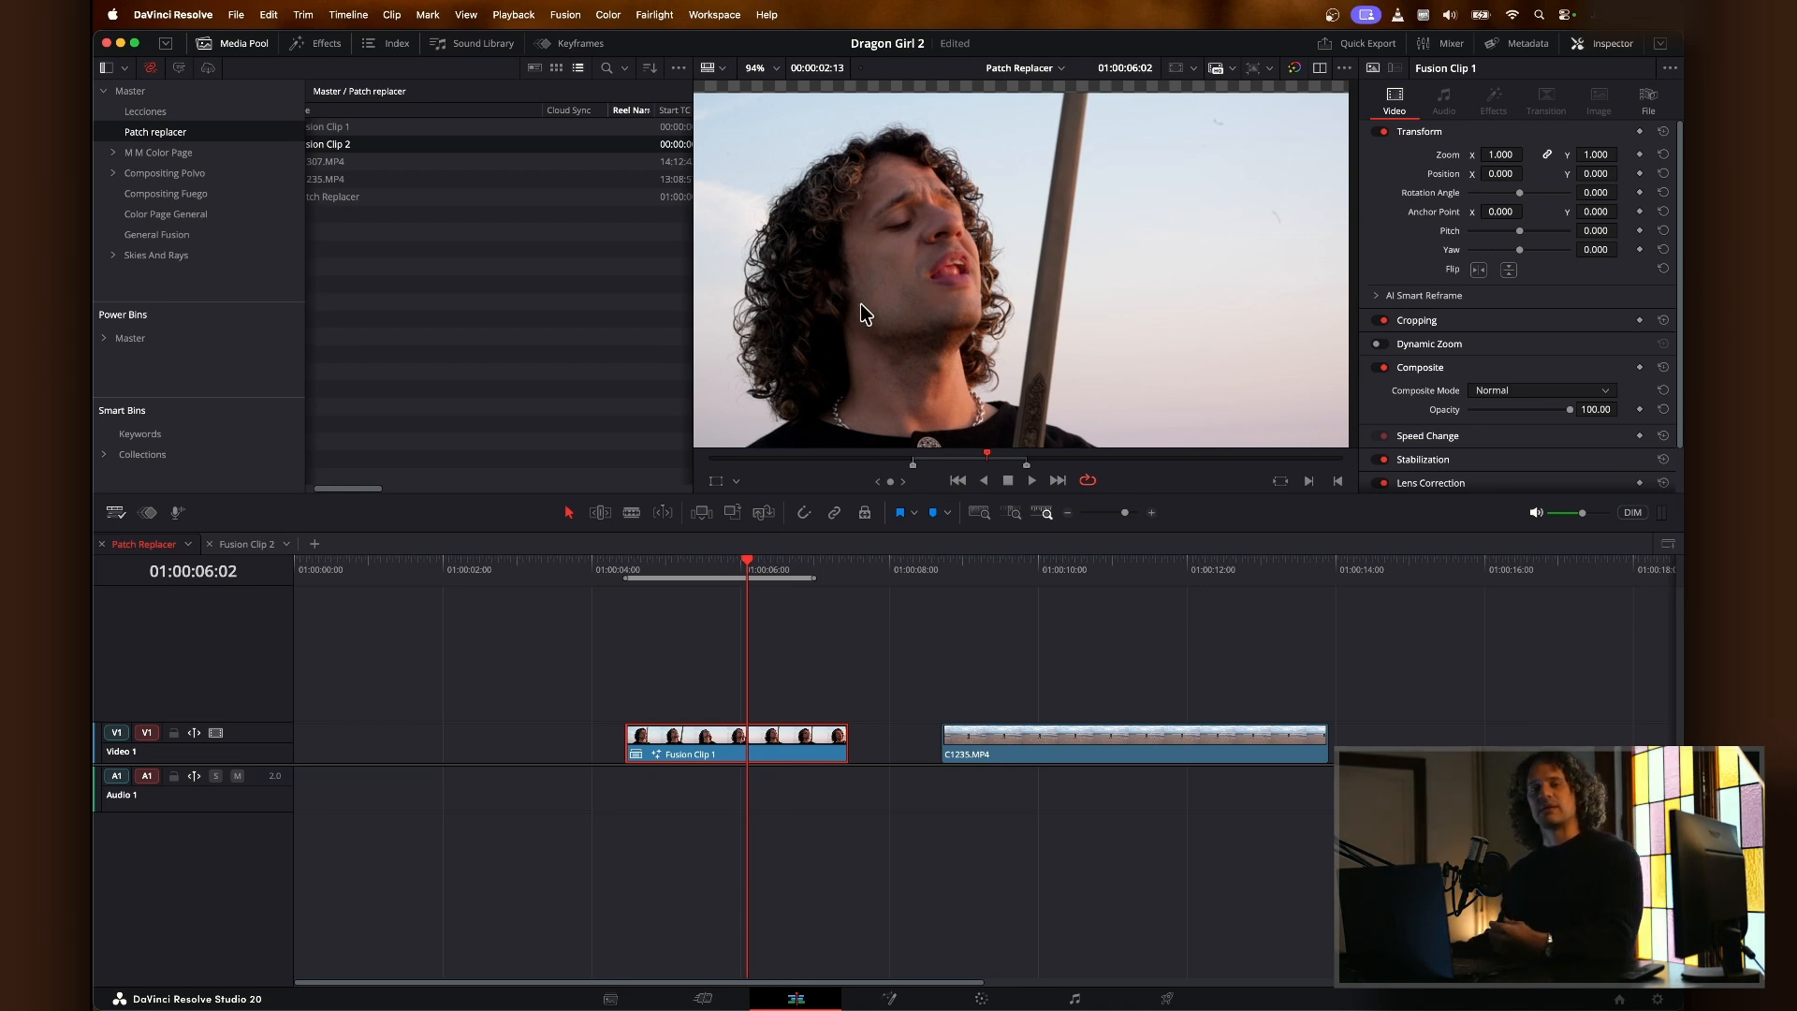
drag(741, 570, 747, 571)
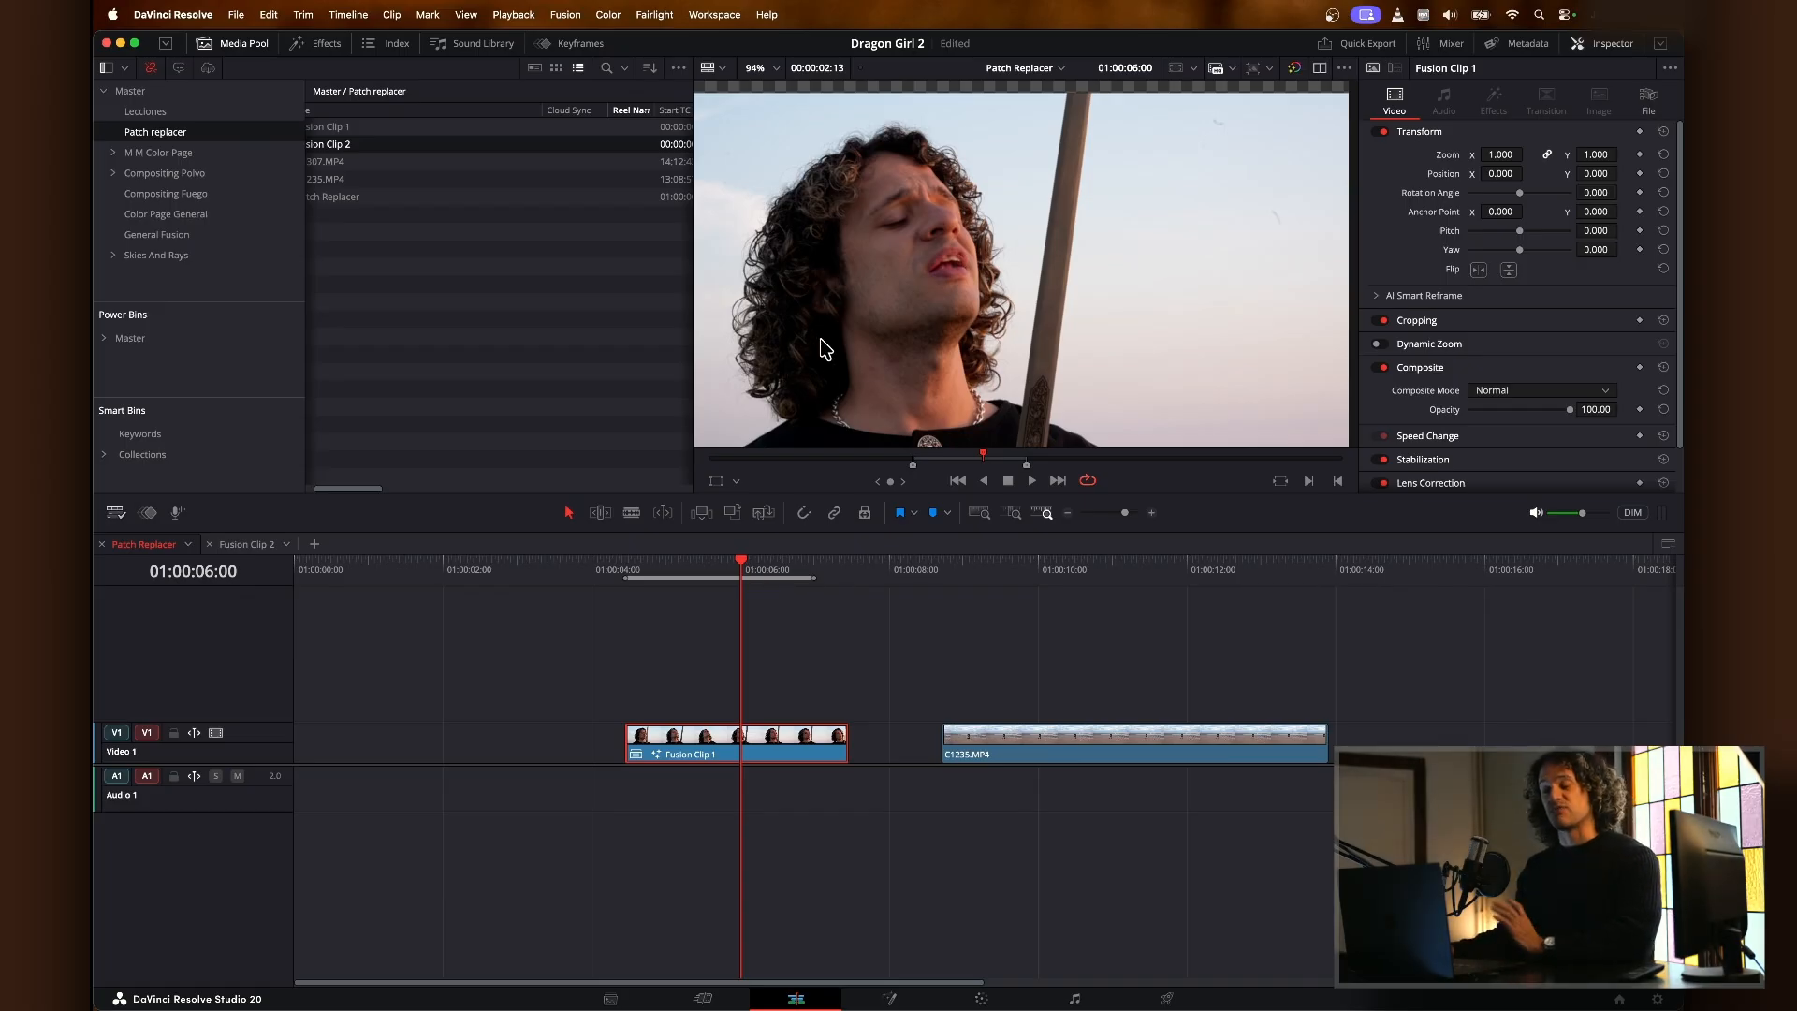
click(753, 567)
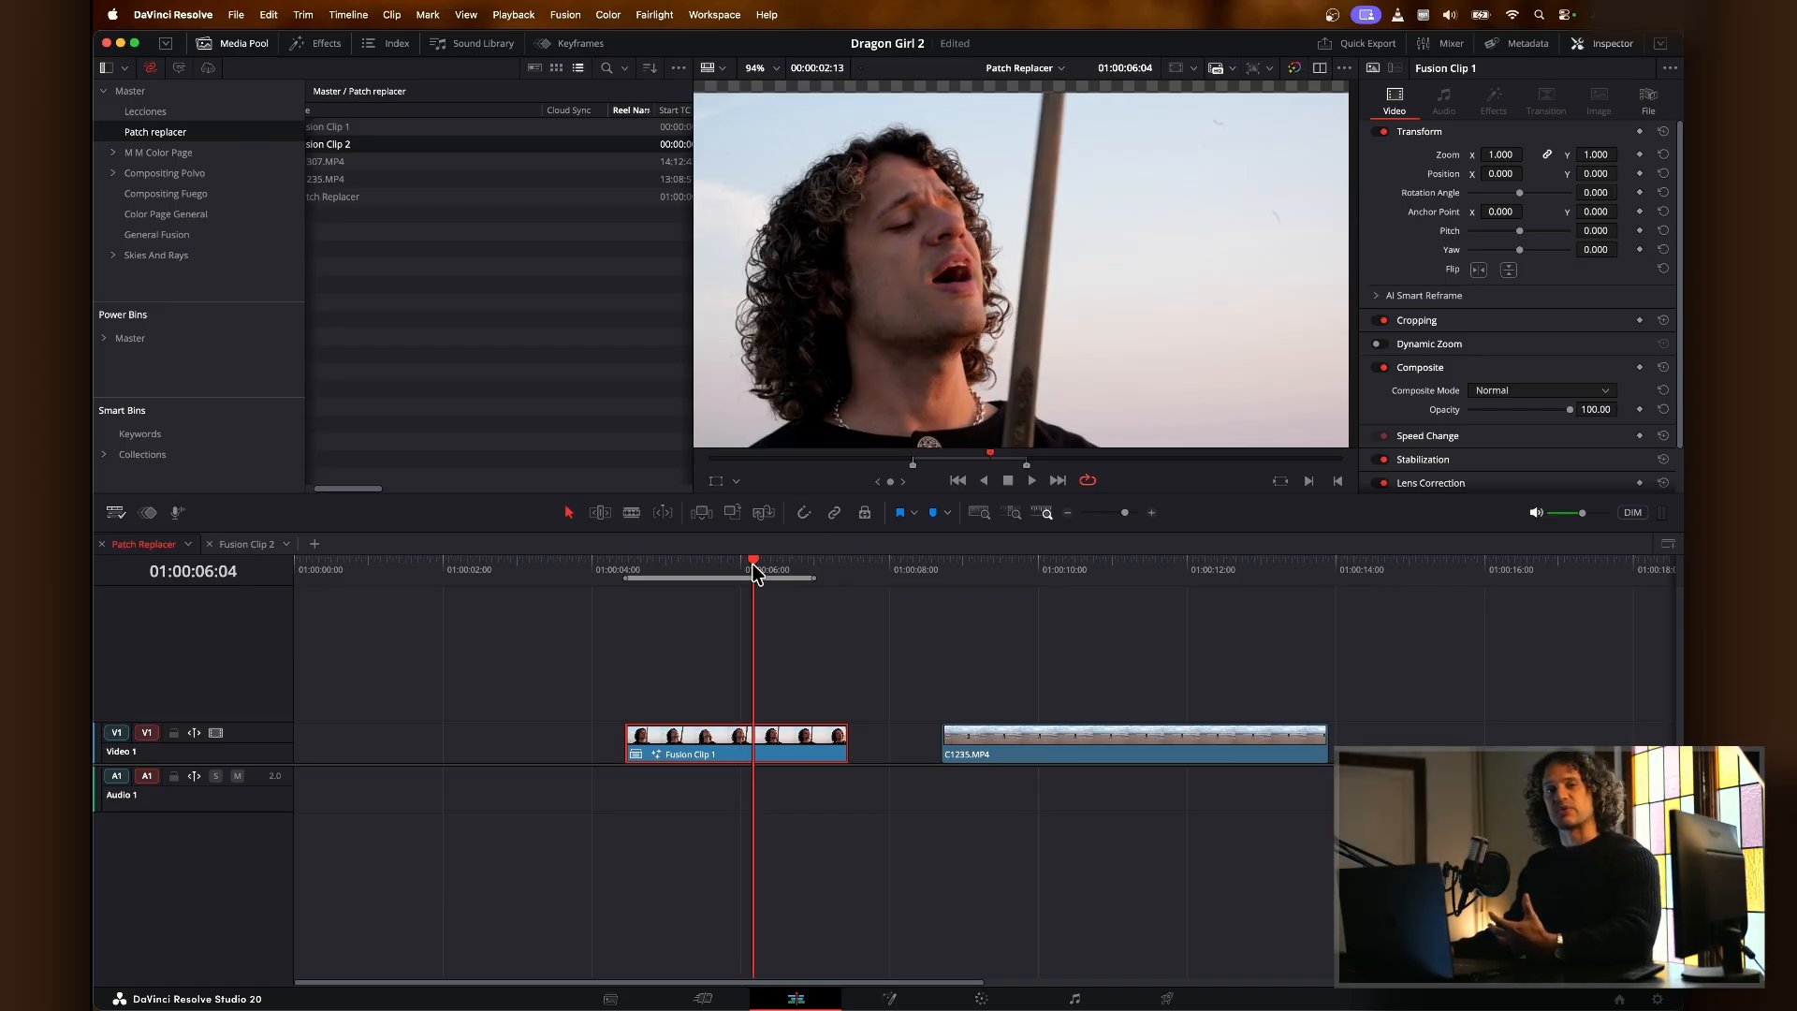